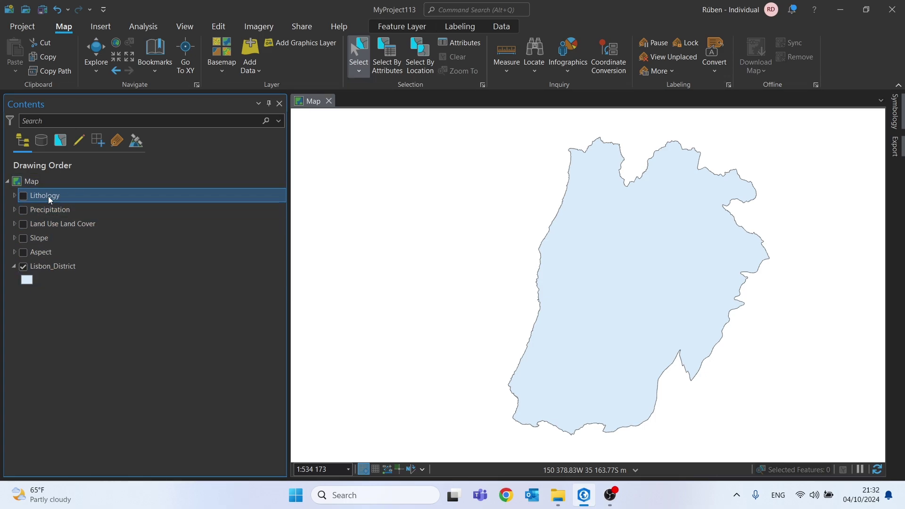
Turn on the Lithology layer and review its attribute table sorted by WEIGHT
{"action": "left_click", "coordinate": [53, 207]}
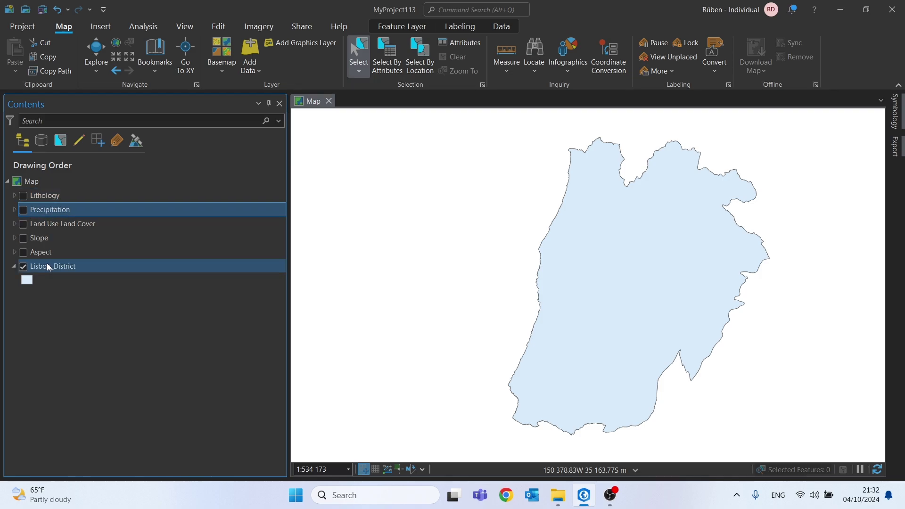
{"action": "left_click", "coordinate": [29, 197]}
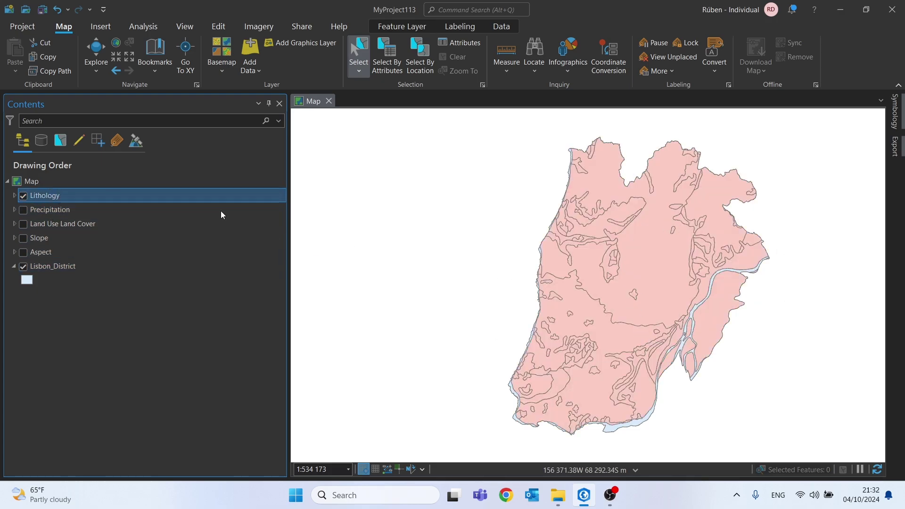
{"action": "right_click", "coordinate": [43, 195]}
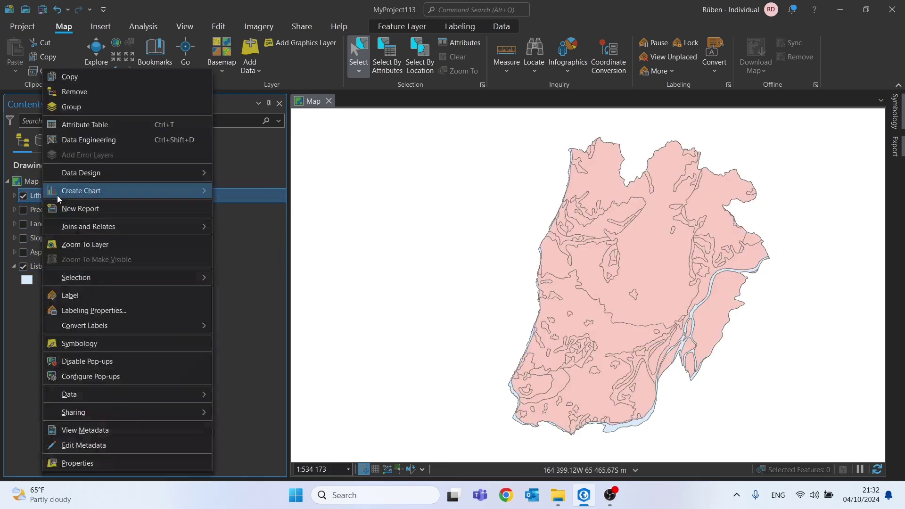
{"action": "left_click", "coordinate": [83, 126]}
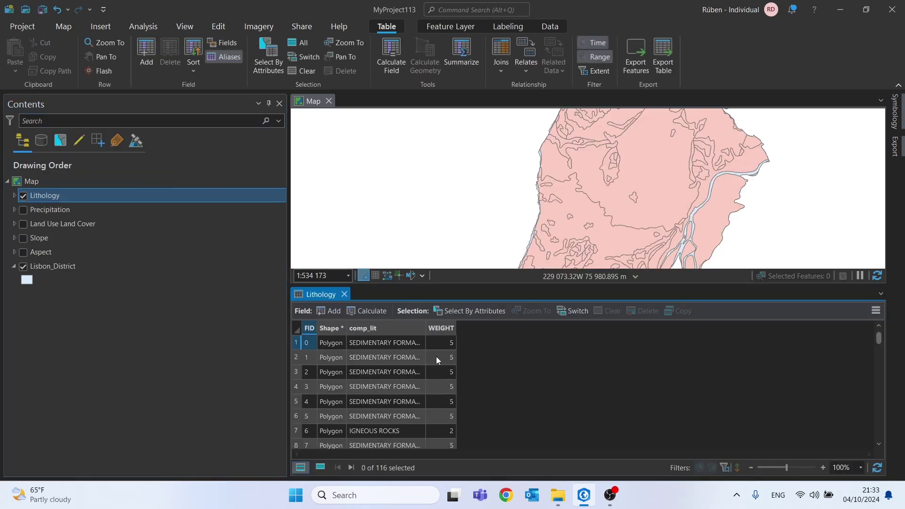
{"action": "double_click", "coordinate": [439, 328]}
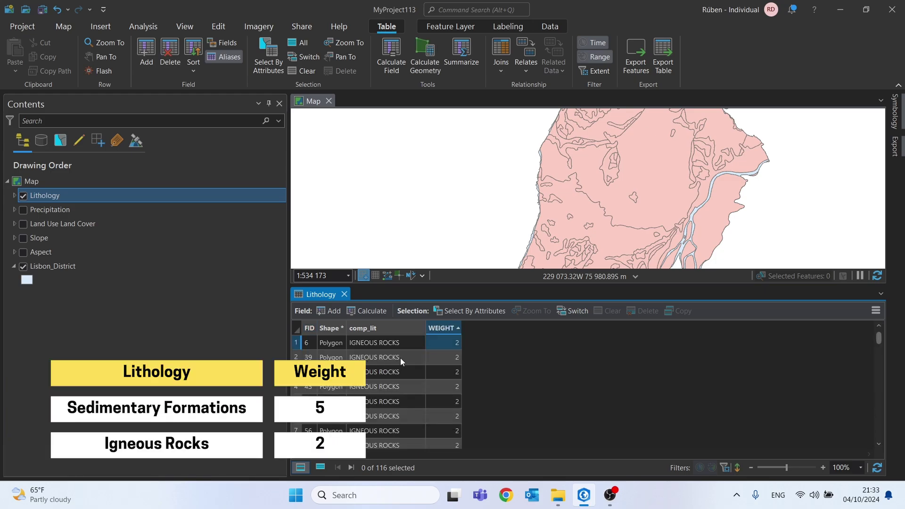
{"action": "scroll", "coordinate": [396, 371], "scroll_direction": "down", "scroll_amount": 20}
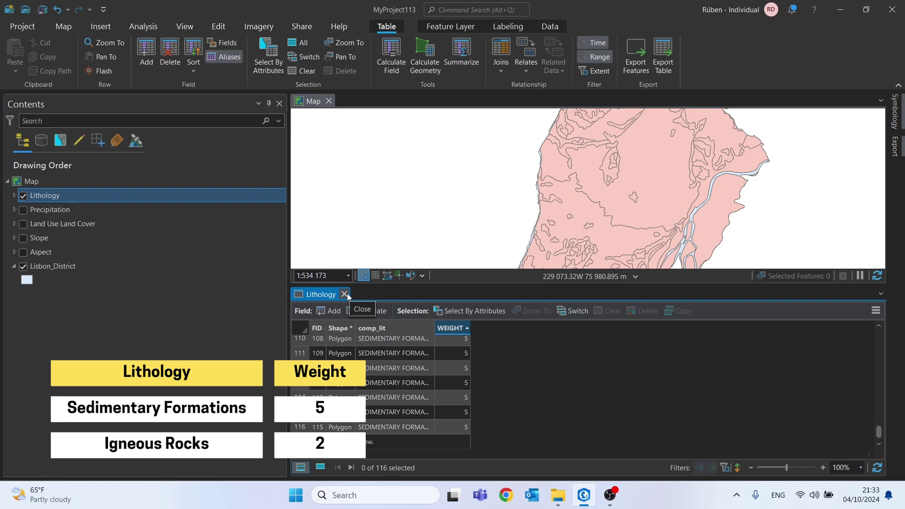
{"action": "left_click", "coordinate": [345, 294]}
Hide Lithology and inspect the Precipitation layer's attribute table
{"action": "left_click", "coordinate": [23, 196]}
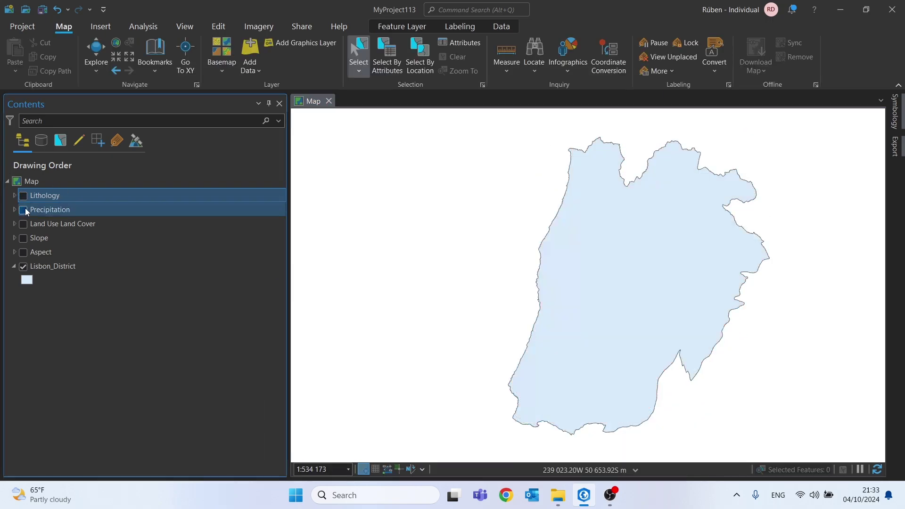
{"action": "left_click", "coordinate": [19, 210]}
{"action": "left_click", "coordinate": [15, 210]}
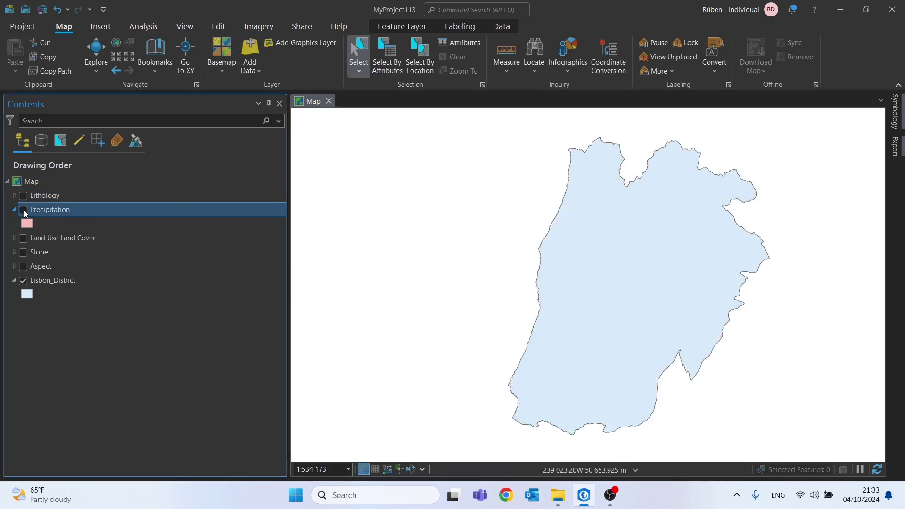
{"action": "right_click", "coordinate": [50, 212]}
{"action": "left_click", "coordinate": [91, 126]}
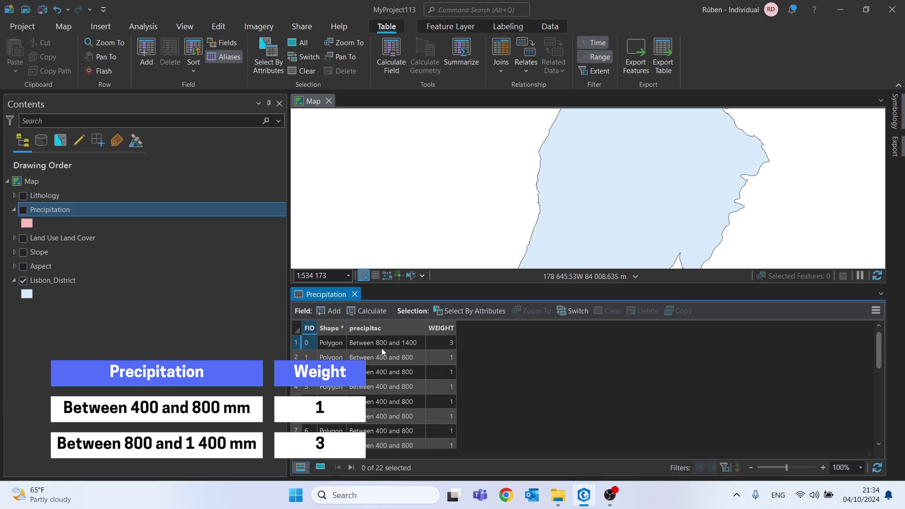
{"action": "left_click", "coordinate": [355, 294]}
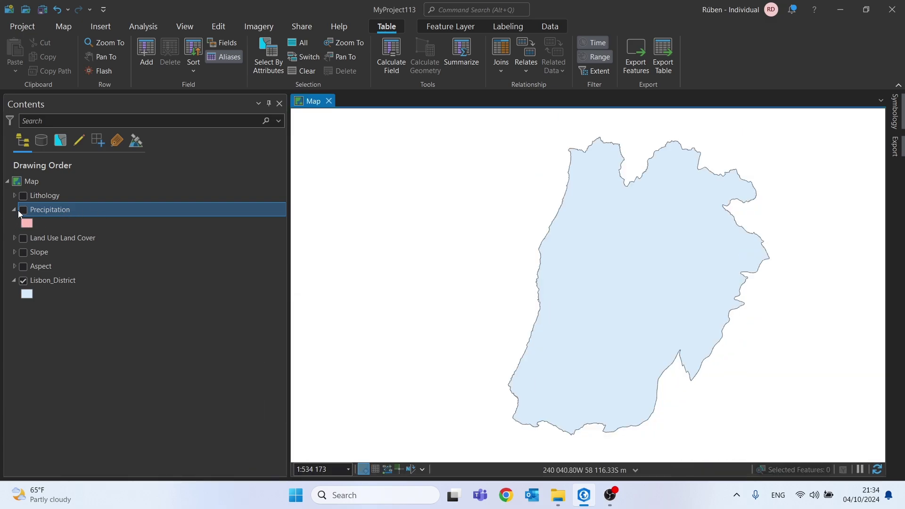
{"action": "left_click", "coordinate": [61, 238]}
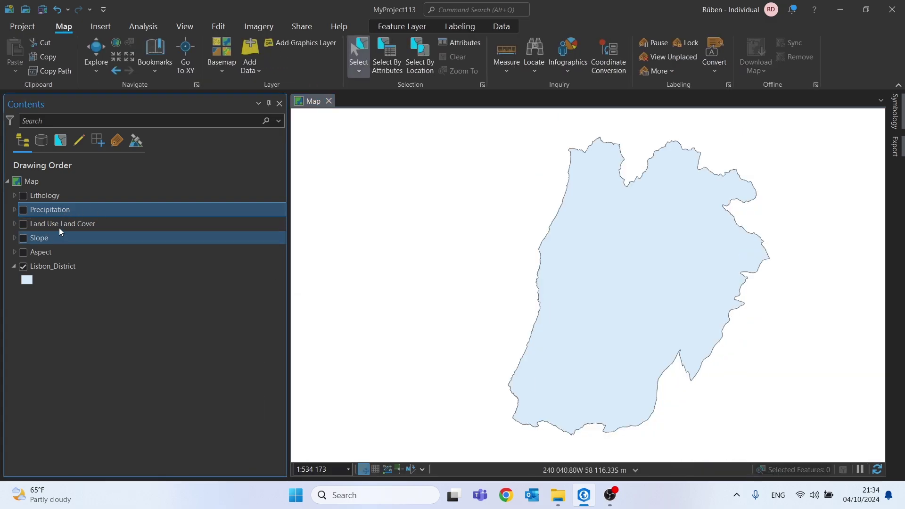
Symbolize Land Use Land Cover by Unique Values on COS18n1_L and widen the Value column
{"action": "right_click", "coordinate": [59, 222]}
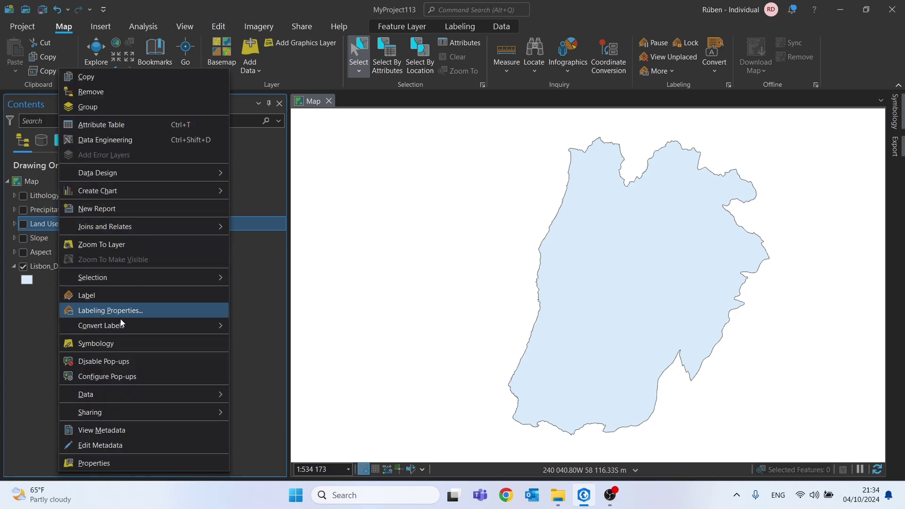
{"action": "left_click", "coordinate": [107, 344]}
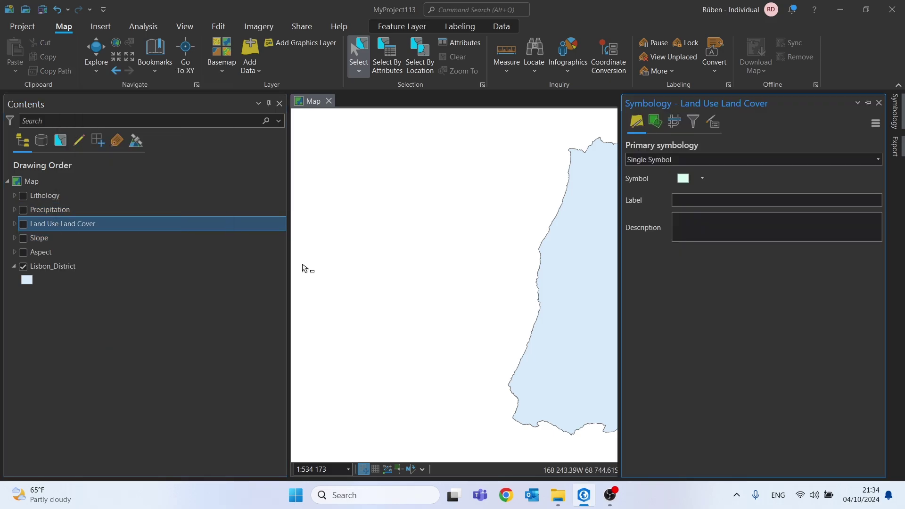
{"action": "left_click", "coordinate": [653, 159]}
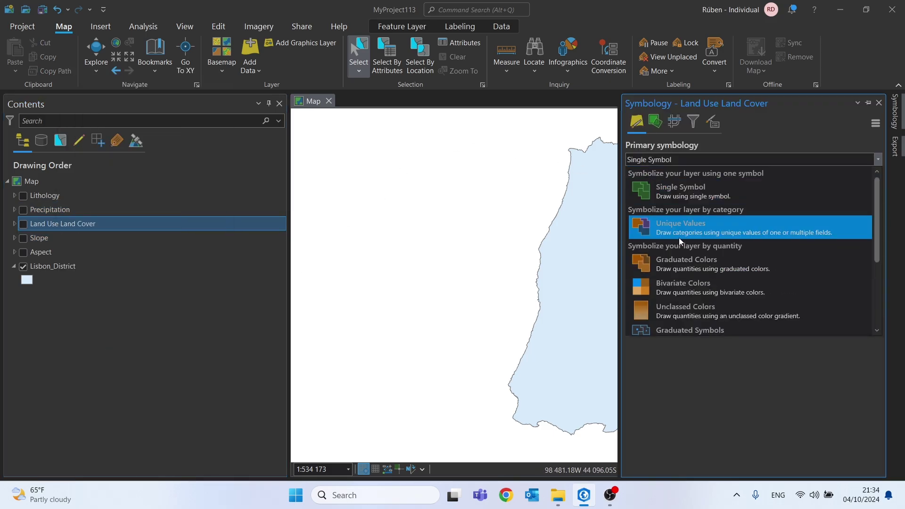
{"action": "left_click", "coordinate": [678, 237]}
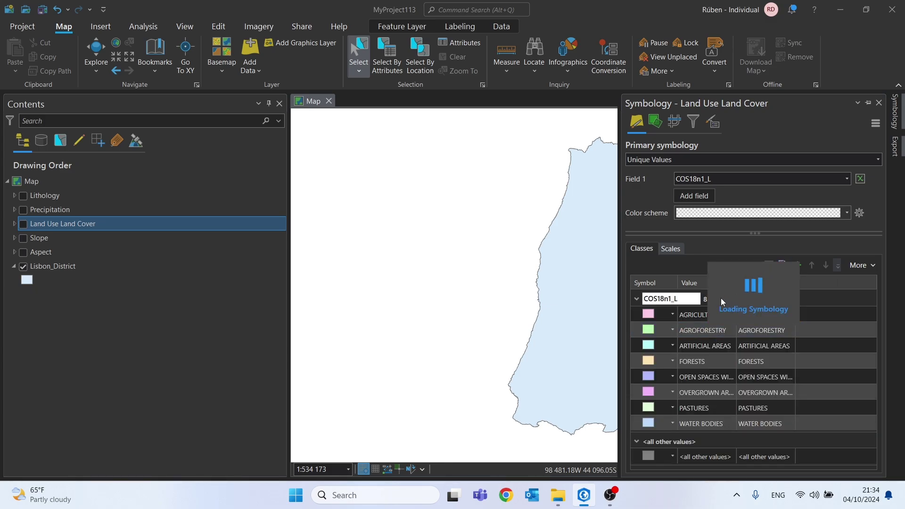
{"action": "left_click", "coordinate": [720, 314]}
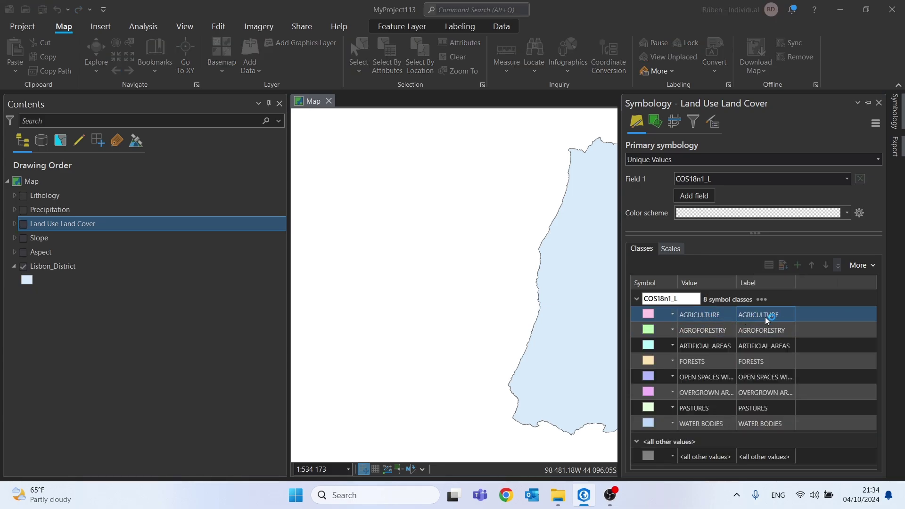
{"action": "left_click", "coordinate": [769, 330]}
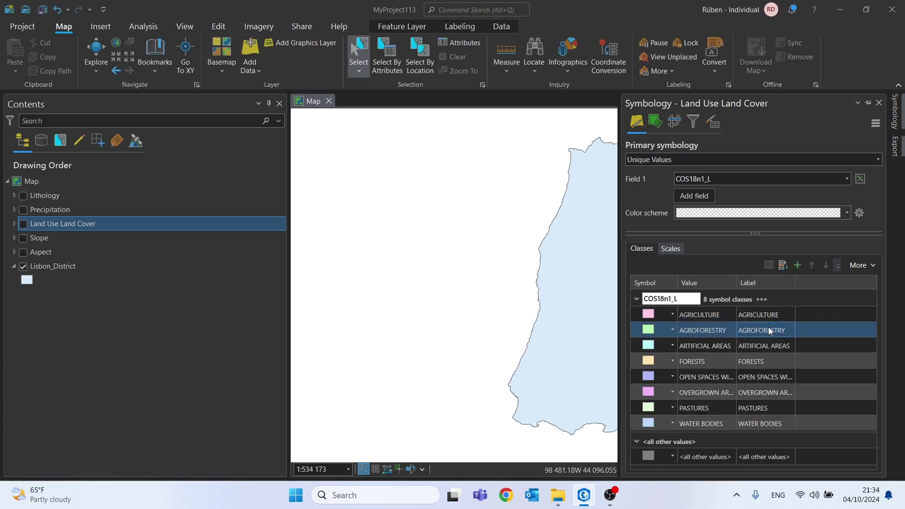
{"action": "left_click", "coordinate": [724, 380]}
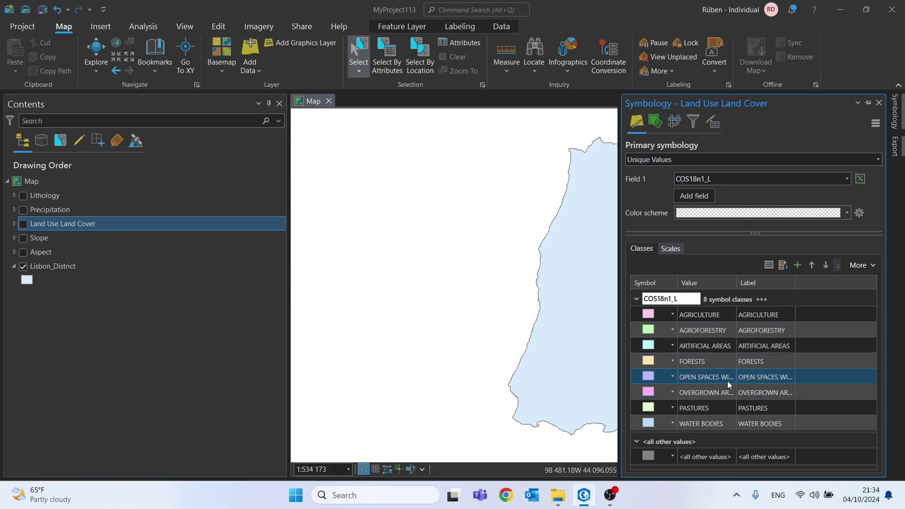
{"action": "left_click_drag", "start_coordinate": [736, 283], "coordinate": [800, 283]}
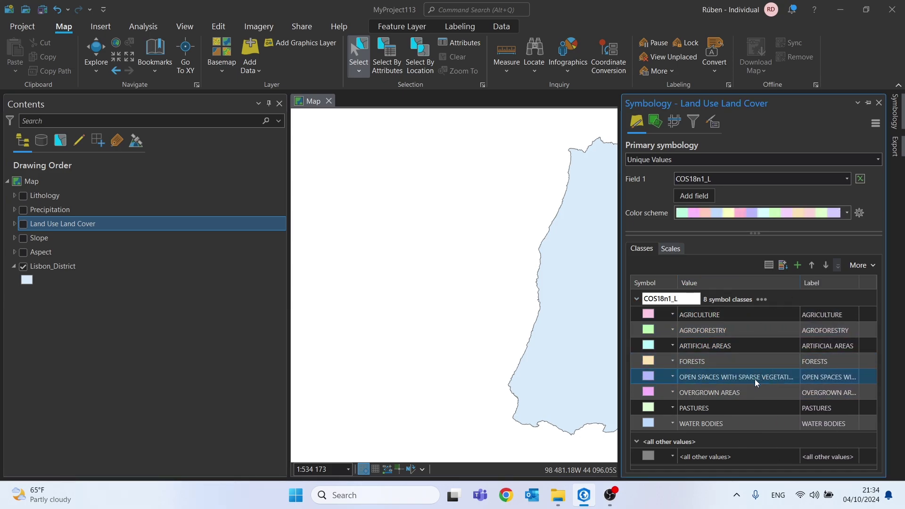
Select the Pastures, Overgrown Areas, Agriculture and Artificial Areas classes in the class list
{"action": "left_click", "coordinate": [699, 411], "text": "ctrl"}
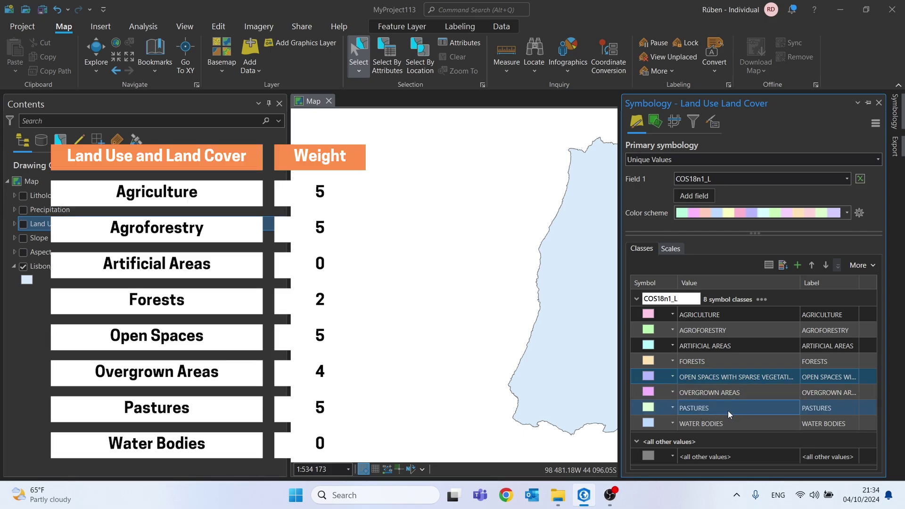
{"action": "left_click", "coordinate": [728, 411], "text": "ctrl"}
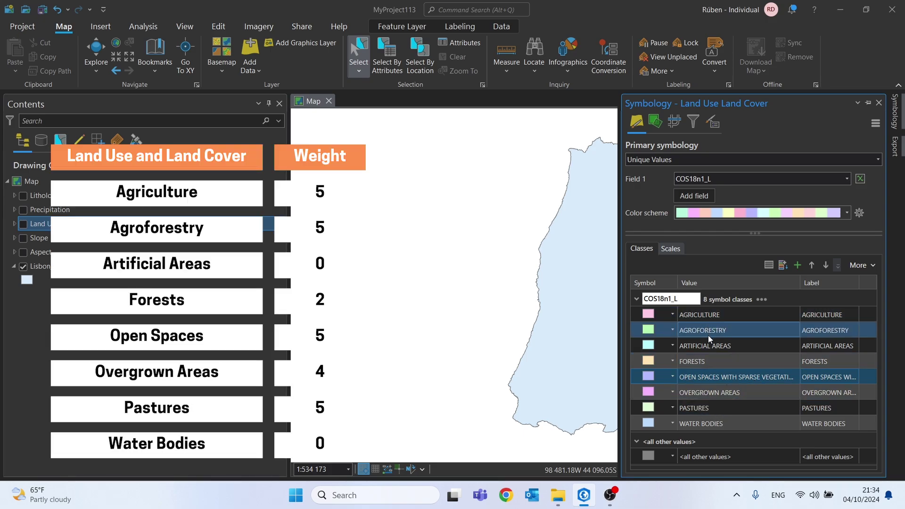
{"action": "left_click", "coordinate": [688, 394], "text": "ctrl"}
{"action": "left_click", "coordinate": [711, 399]}
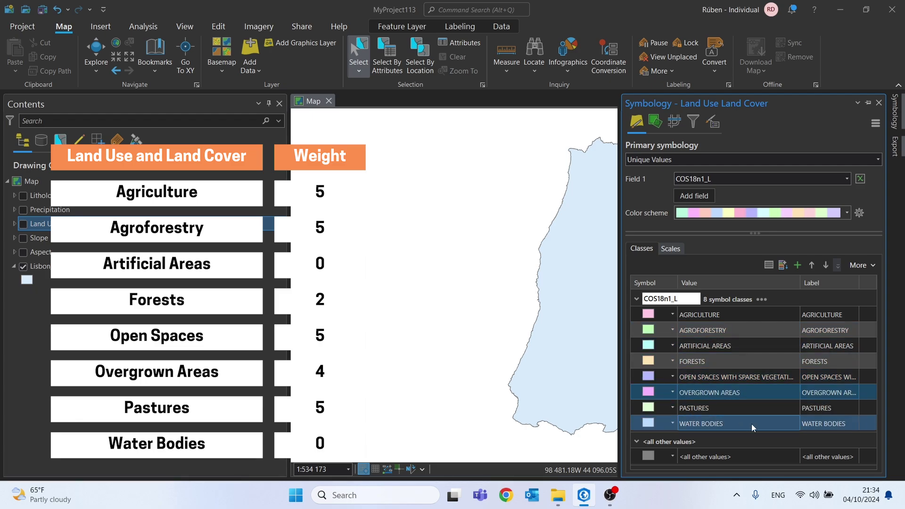
{"action": "left_click", "coordinate": [682, 317], "text": "ctrl"}
{"action": "left_click", "coordinate": [683, 318], "text": "ctrl"}
{"action": "left_click", "coordinate": [756, 346], "text": "ctrl"}
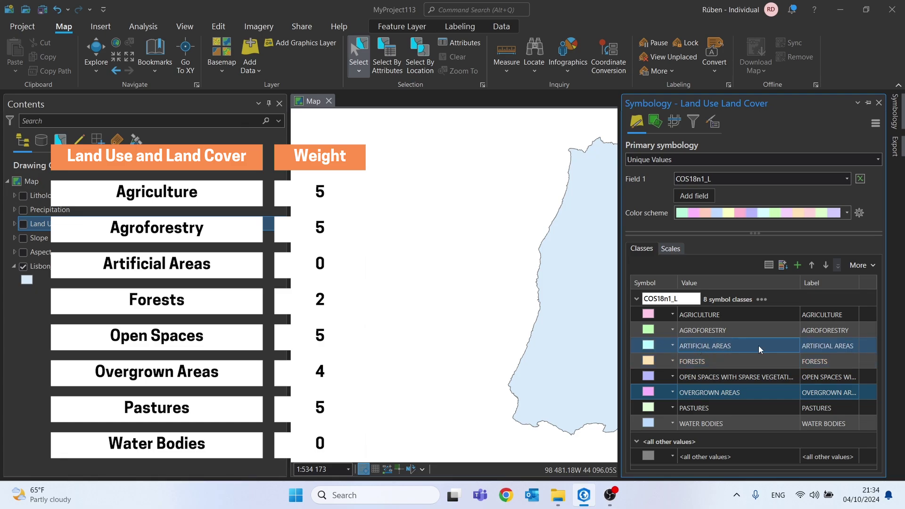
{"action": "left_click", "coordinate": [825, 347], "text": "ctrl"}
{"action": "left_click", "coordinate": [825, 362], "text": "ctrl"}
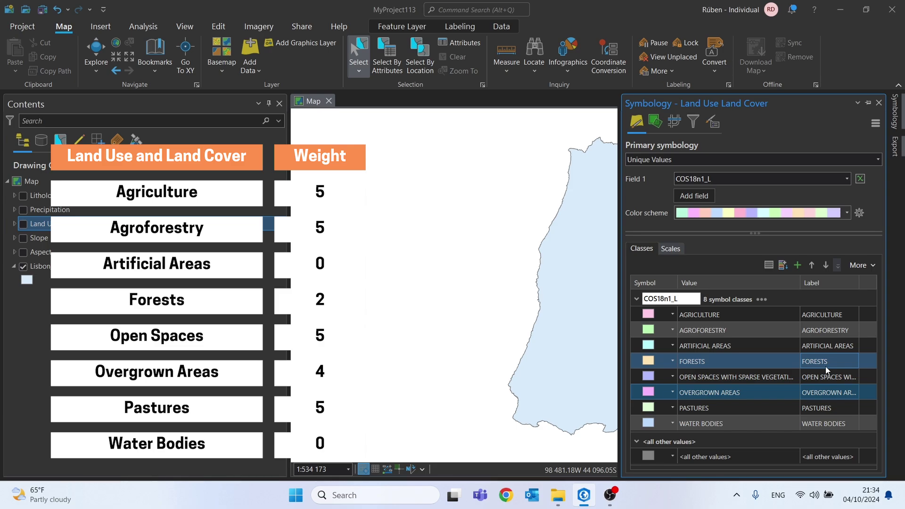
{"action": "left_click", "coordinate": [822, 364], "text": "ctrl"}
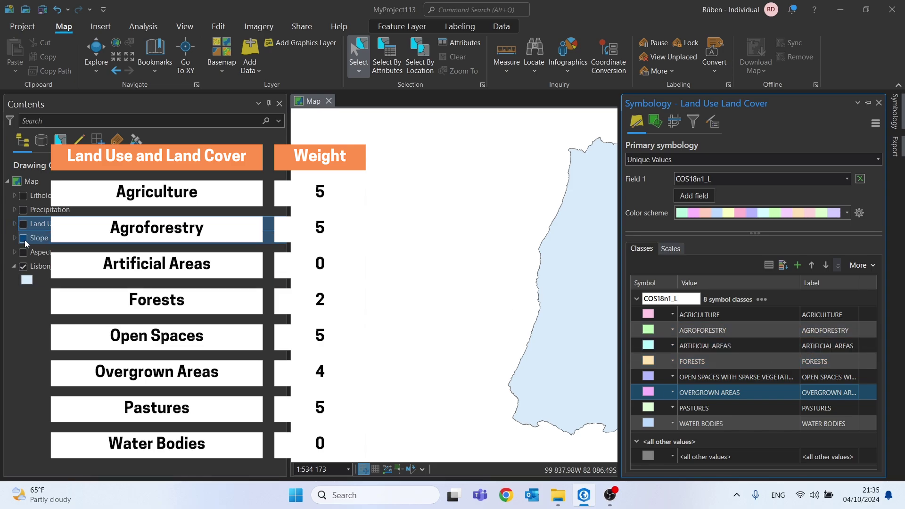
{"action": "left_click", "coordinate": [41, 241]}
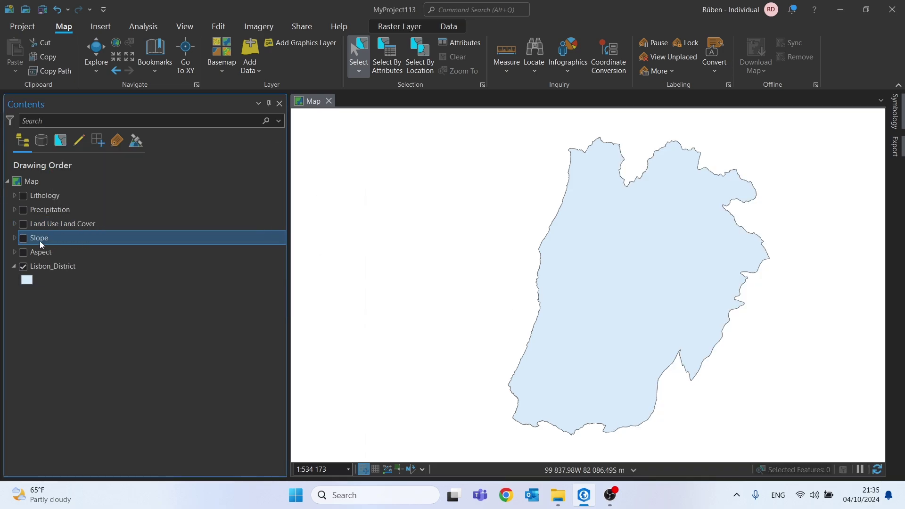
{"action": "left_click", "coordinate": [15, 239]}
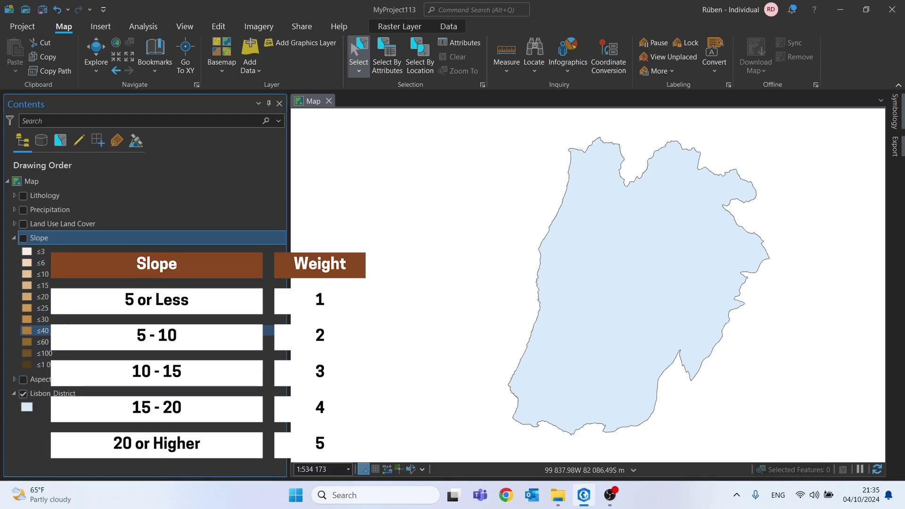
{"action": "left_click", "coordinate": [13, 380]}
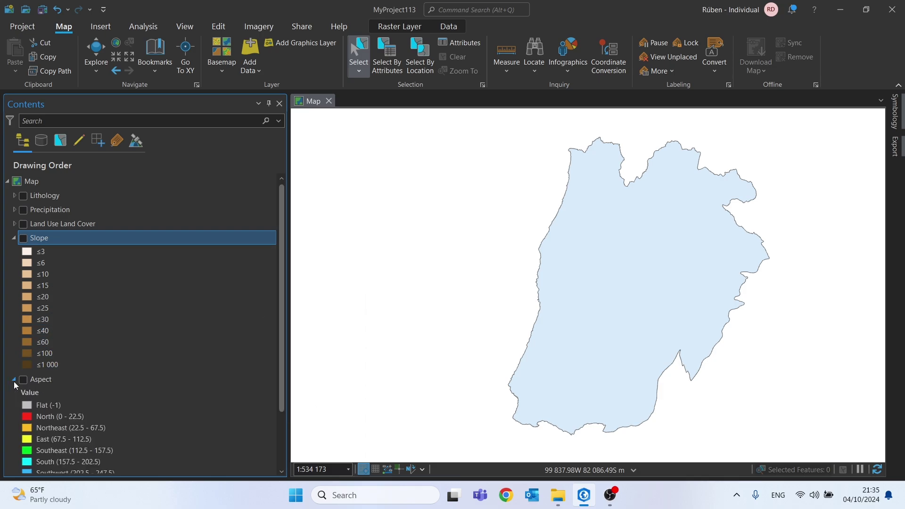
{"action": "scroll", "coordinate": [129, 319], "scroll_direction": "down", "scroll_amount": 2}
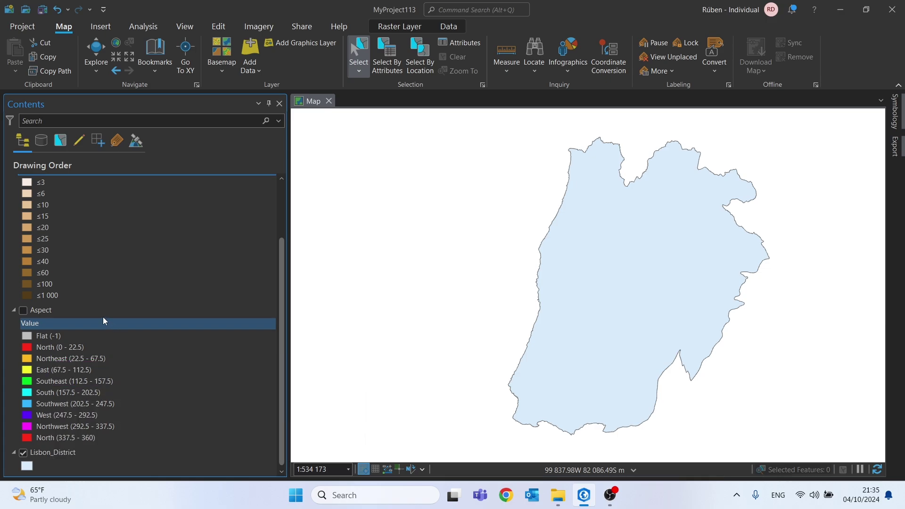
{"action": "scroll", "coordinate": [203, 345], "scroll_direction": "up", "scroll_amount": 3}
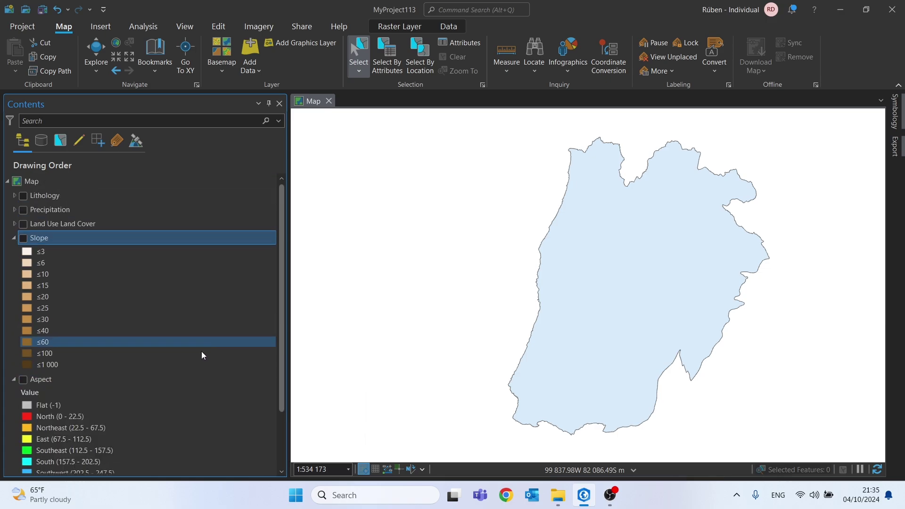
{"action": "left_click", "coordinate": [14, 195]}
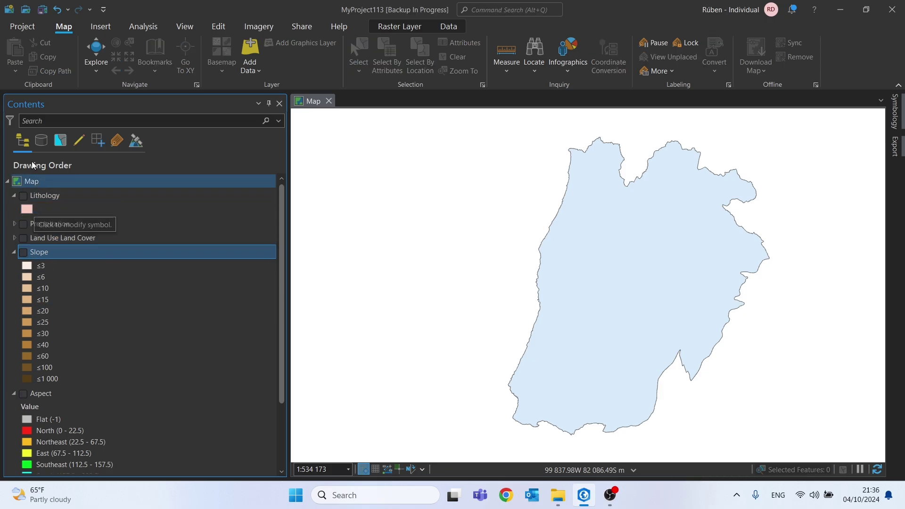
From the Analysis tab's tools gallery, search Geoprocessing for the Polygon to Raster tool
{"action": "left_click", "coordinate": [142, 27]}
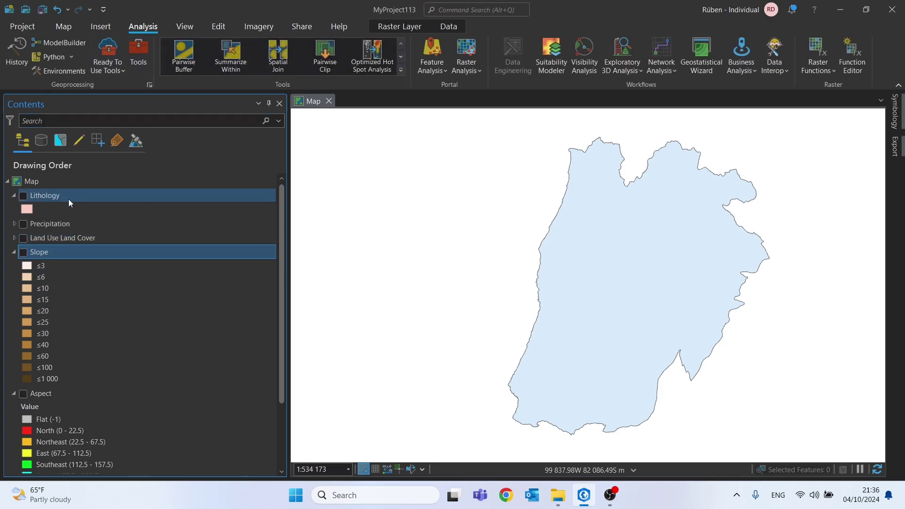
{"action": "left_click", "coordinate": [400, 71]}
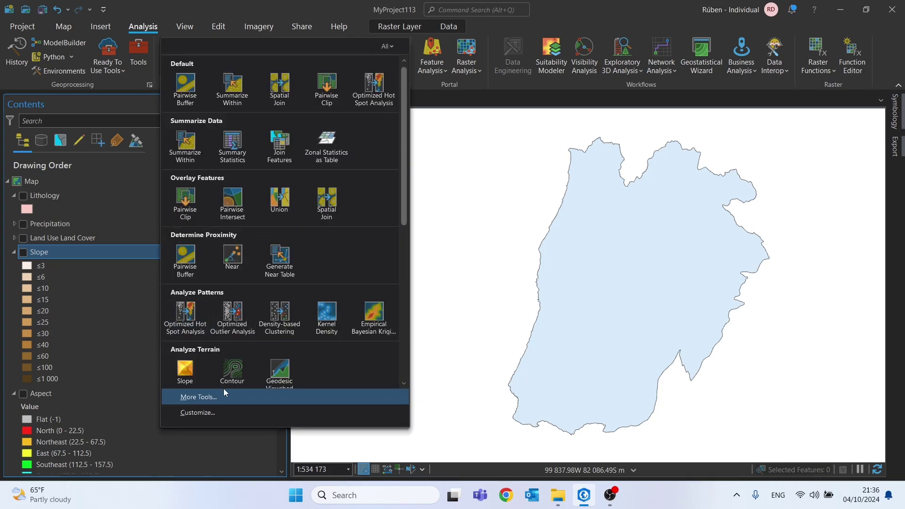
{"action": "left_click", "coordinate": [247, 396]}
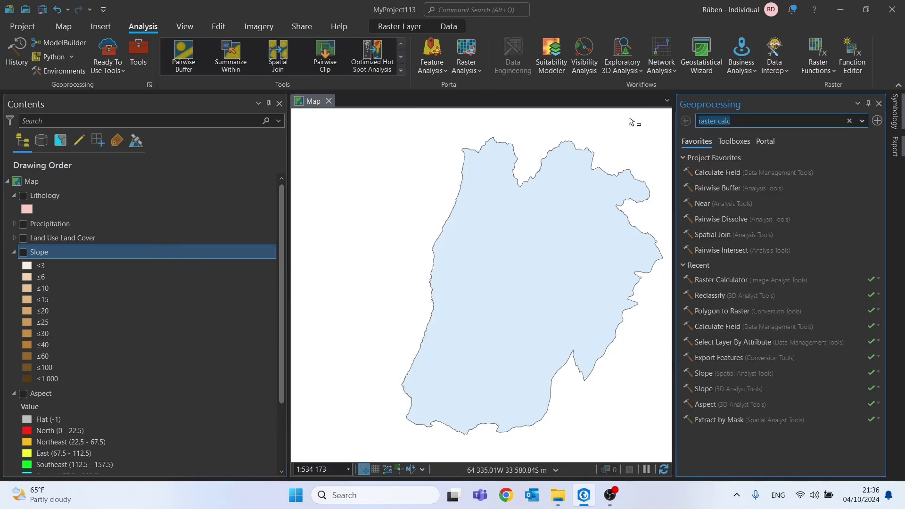
{"action": "type", "text": "polygon t"}
{"action": "type", "text": "on to"}
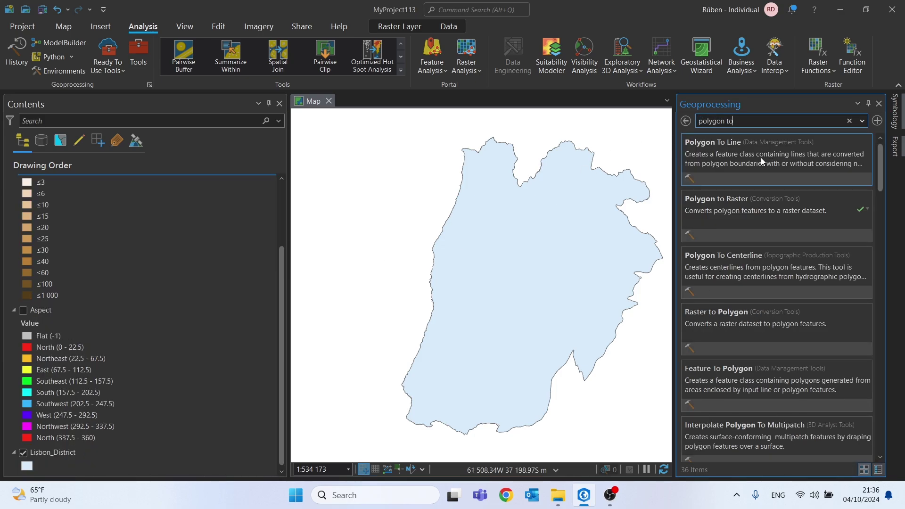
Start Polygon to Raster with Lithology as input features and WEIGHT as the value field
{"action": "left_click", "coordinate": [711, 214]}
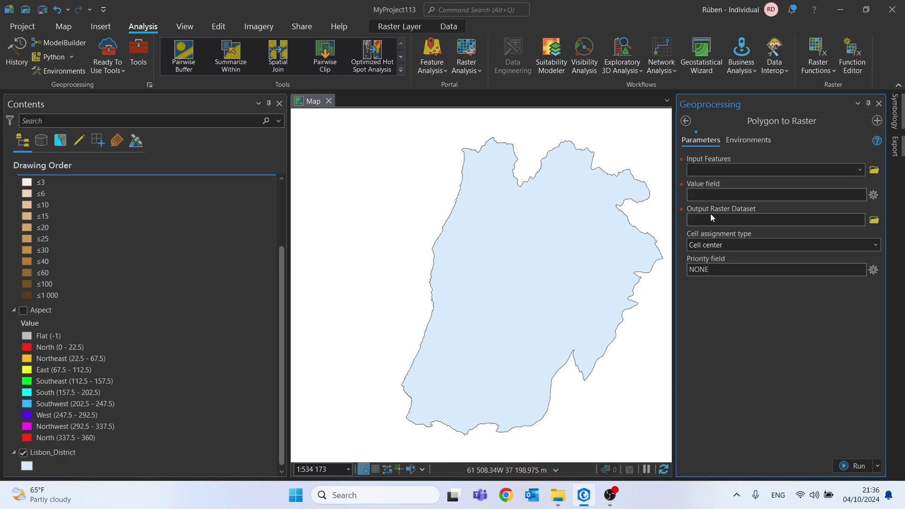
{"action": "scroll", "coordinate": [192, 211], "scroll_direction": "up", "scroll_amount": 4}
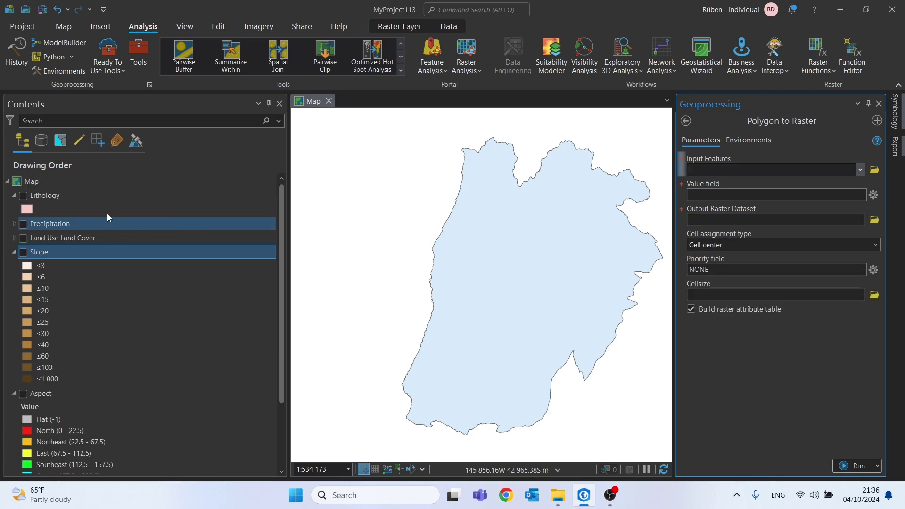
{"action": "left_click", "coordinate": [83, 198]}
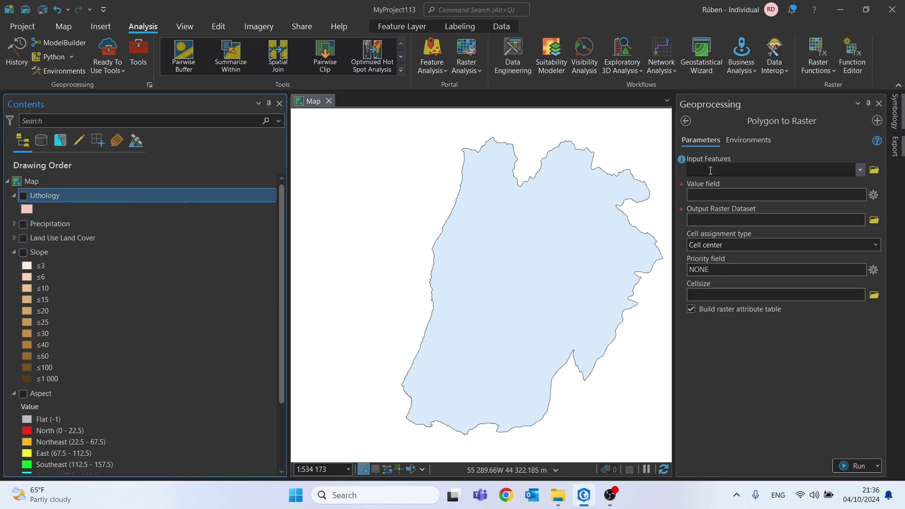
{"action": "left_click_drag", "start_coordinate": [65, 195], "coordinate": [707, 172]}
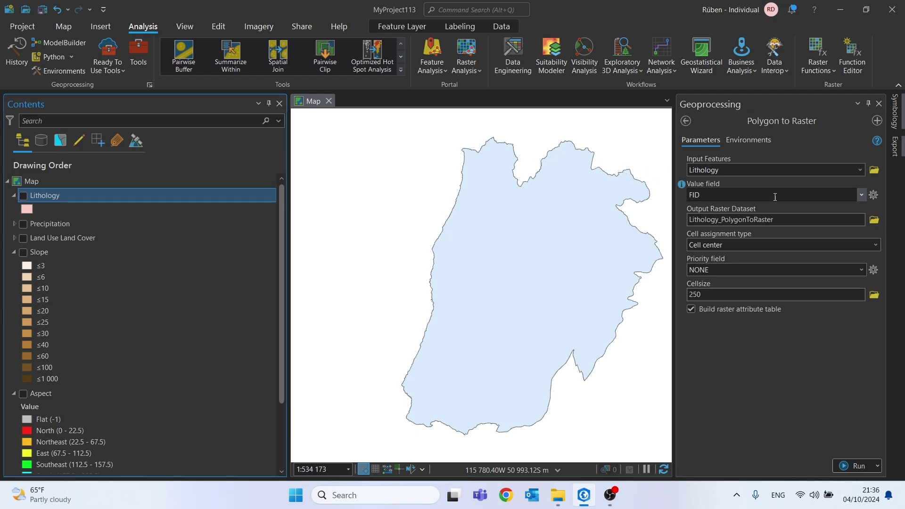
{"action": "left_click", "coordinate": [862, 193]}
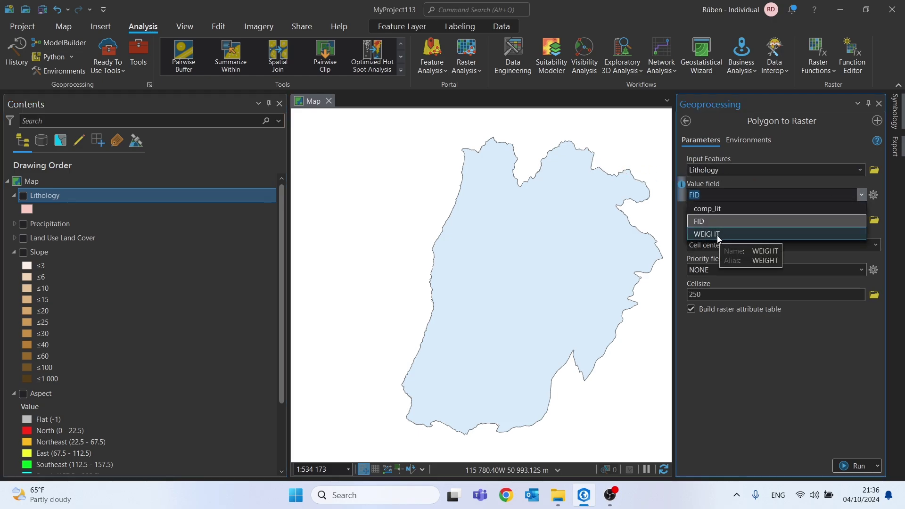
{"action": "left_click", "coordinate": [719, 234]}
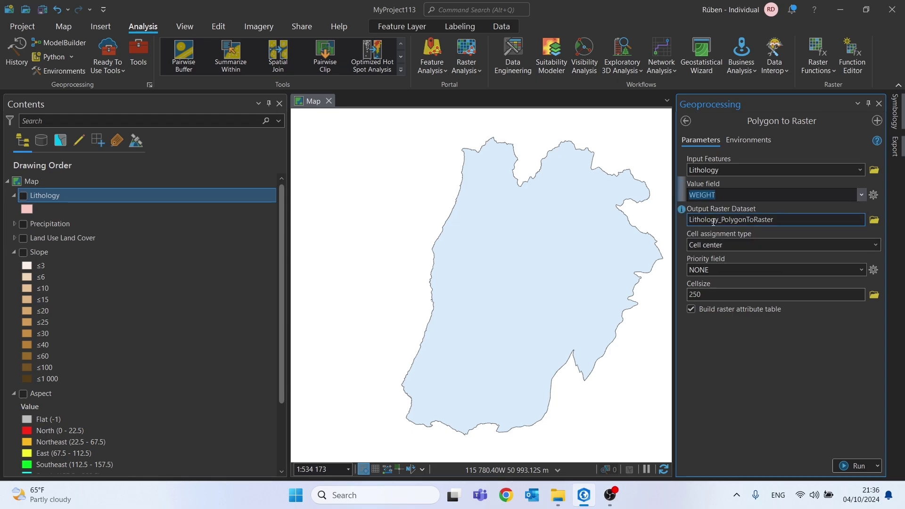
Save the output raster as lito_r in the Desktop's YouTube Tutorial Exports folder
{"action": "left_click", "coordinate": [874, 221]}
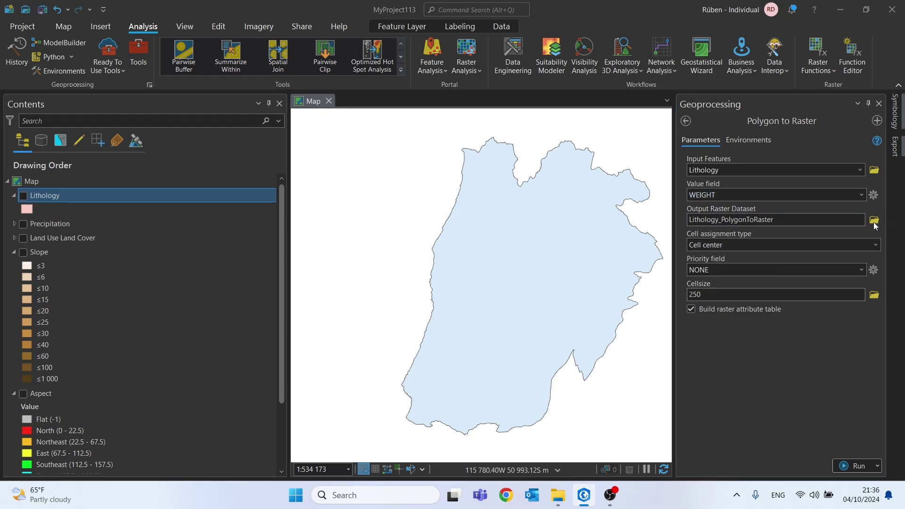
{"action": "left_click_drag", "start_coordinate": [633, 164], "coordinate": [440, 78]}
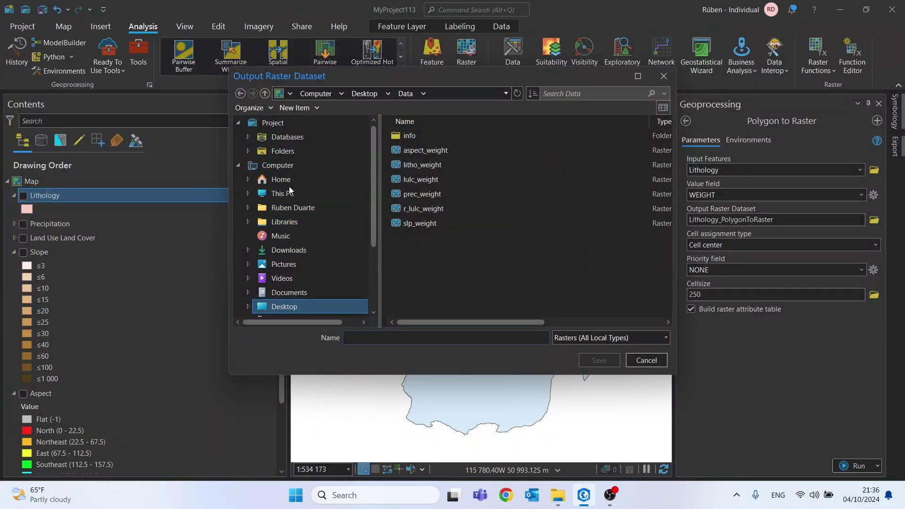
{"action": "scroll", "coordinate": [294, 189], "scroll_direction": "down", "scroll_amount": 2}
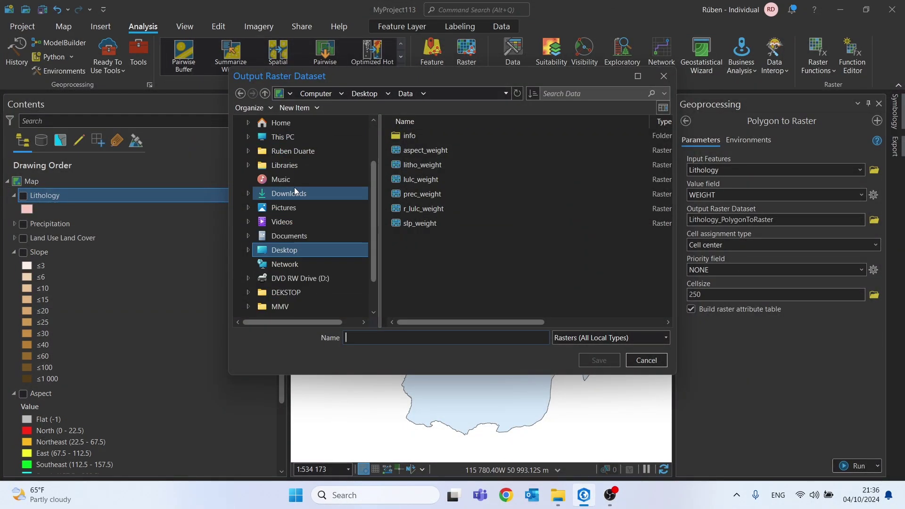
{"action": "left_click", "coordinate": [287, 248]}
{"action": "left_click", "coordinate": [415, 195]}
{"action": "left_click", "coordinate": [606, 360]}
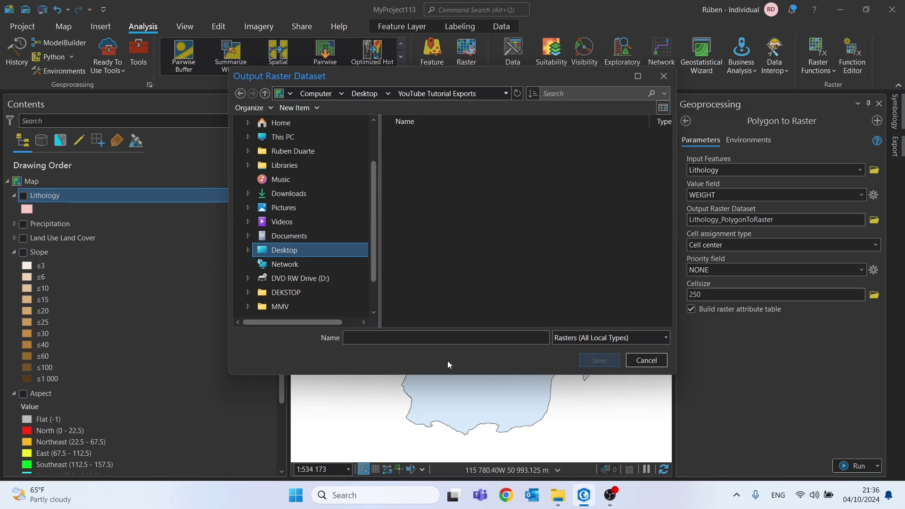
{"action": "left_click", "coordinate": [419, 341]}
{"action": "type", "text": "lito_r"}
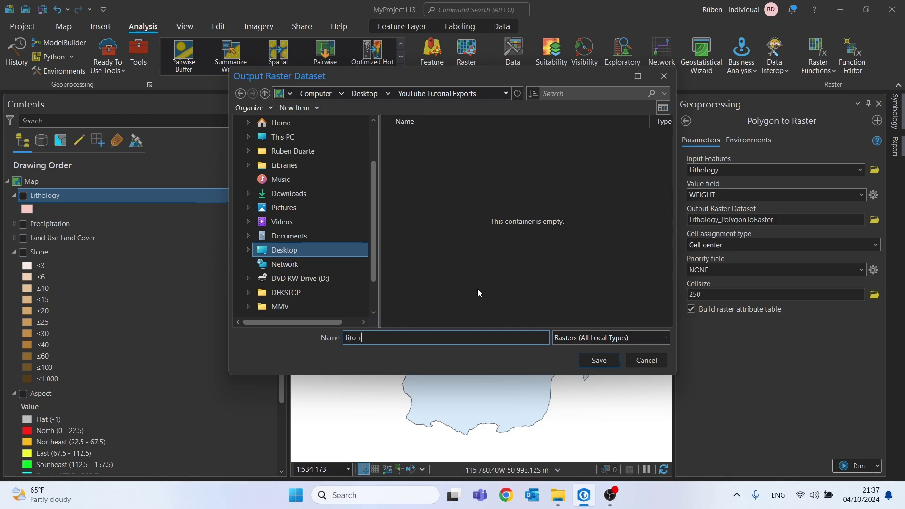
{"action": "left_click", "coordinate": [603, 364]}
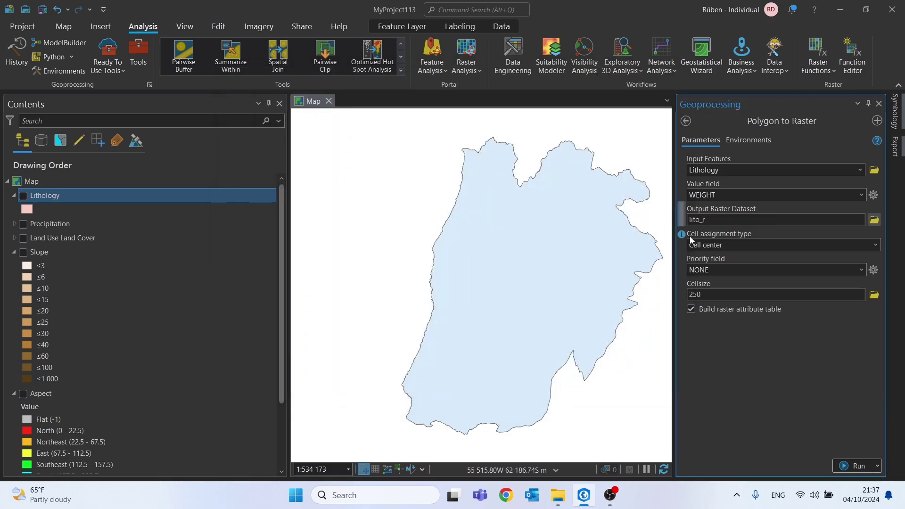
Set environments to Current Map coordinates, Lisbon_District extent and Slope snap raster, then run
{"action": "left_click", "coordinate": [752, 136]}
{"action": "left_click", "coordinate": [849, 185]}
{"action": "left_click", "coordinate": [809, 197]}
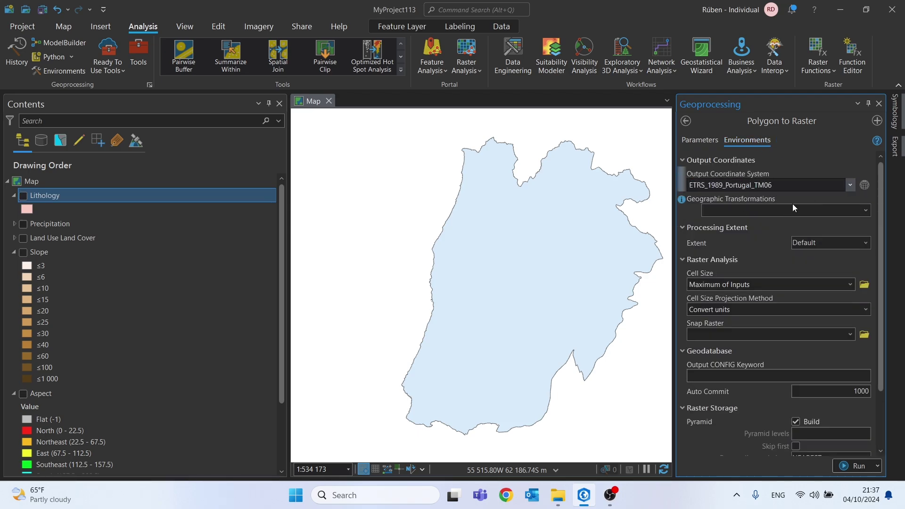
{"action": "left_click", "coordinate": [834, 242]}
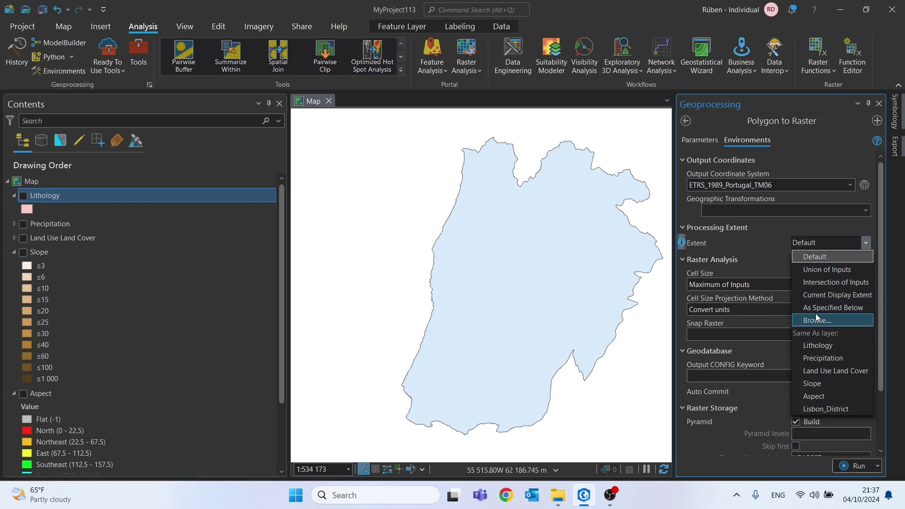
{"action": "left_click", "coordinate": [818, 409]}
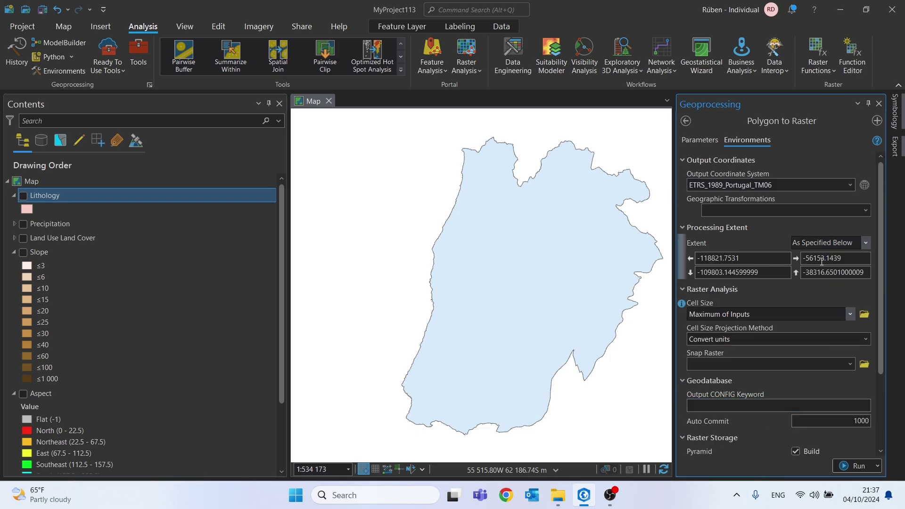
{"action": "left_click", "coordinate": [849, 363]}
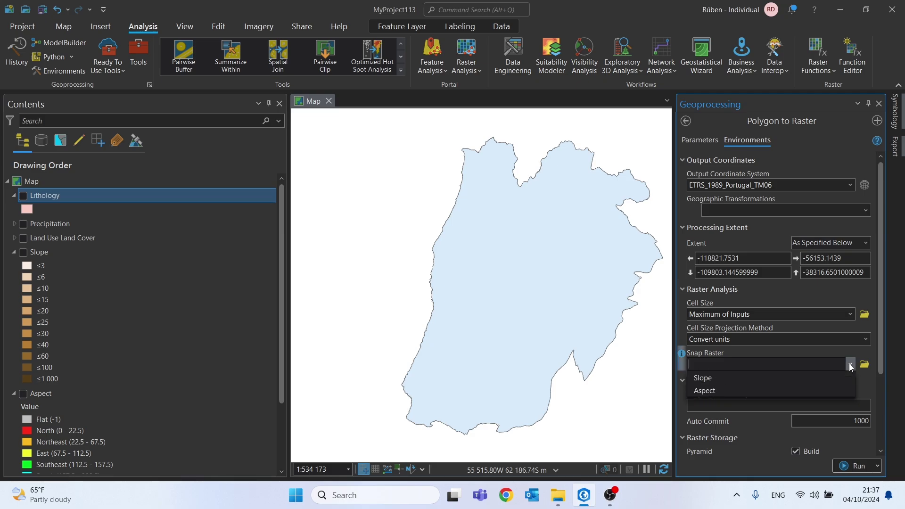
{"action": "left_click", "coordinate": [720, 378]}
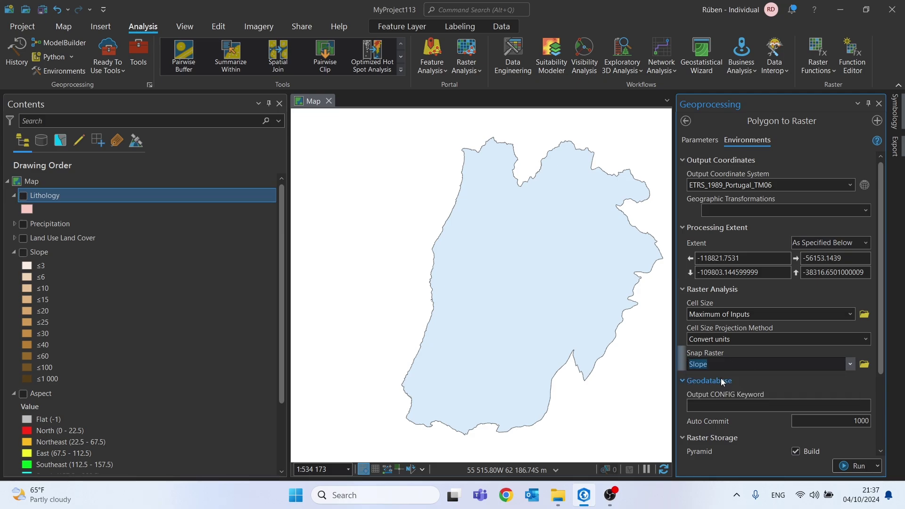
{"action": "left_click", "coordinate": [721, 381]}
{"action": "left_click", "coordinate": [850, 465]}
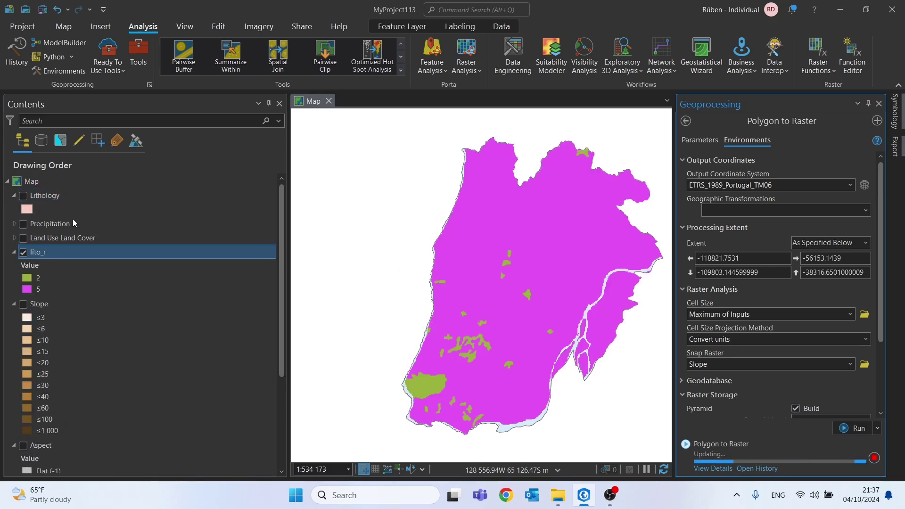
Remove the Lithology layer from the map
{"action": "left_click", "coordinate": [45, 266]}
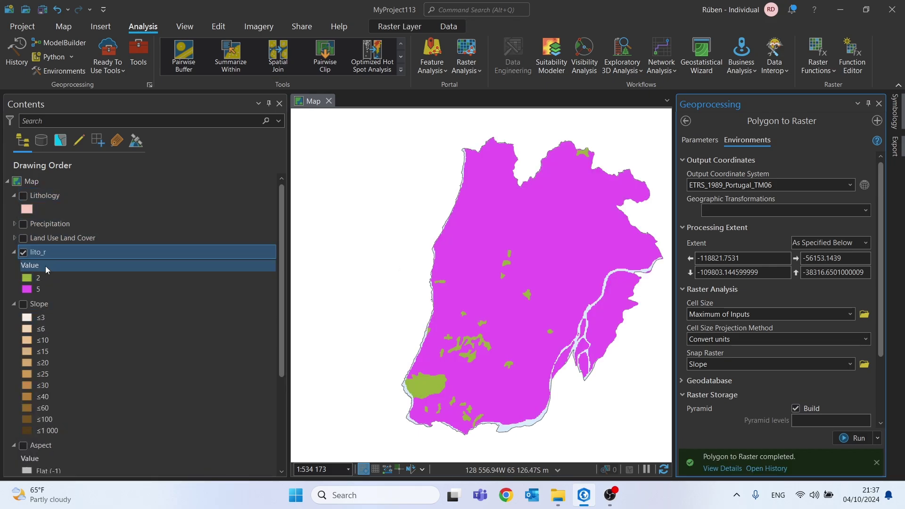
{"action": "left_click", "coordinate": [45, 196], "text": "ctrl"}
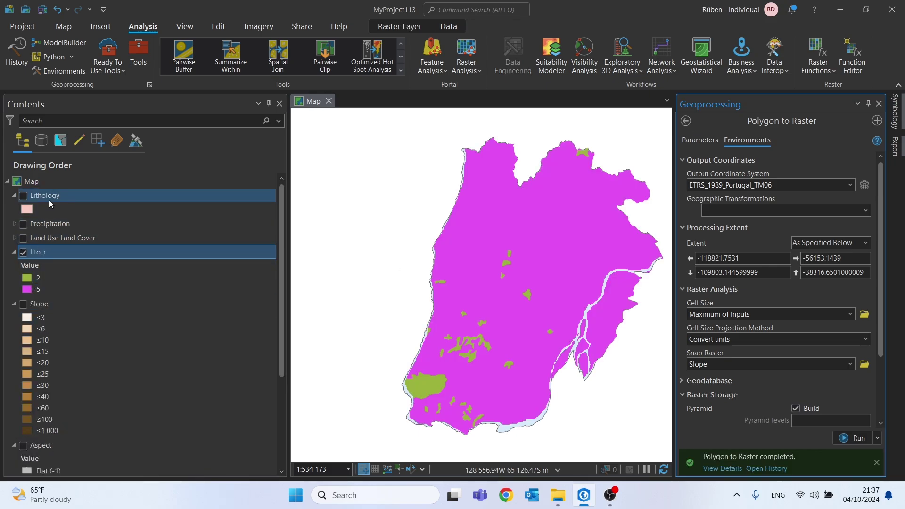
{"action": "right_click", "coordinate": [53, 202]}
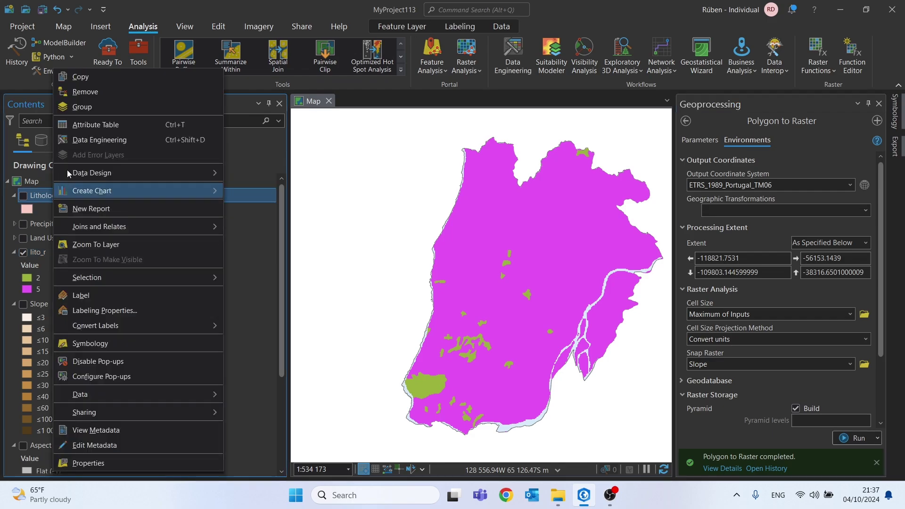
{"action": "left_click", "coordinate": [81, 94]}
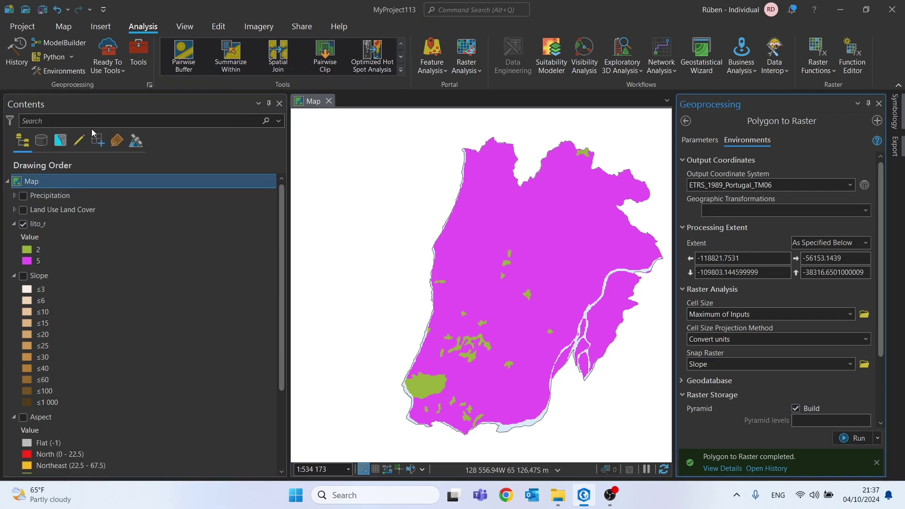
Set Precipitation as input features with WEIGHT values and name the output lprec_r
{"action": "left_click", "coordinate": [42, 195], "text": "ctrl"}
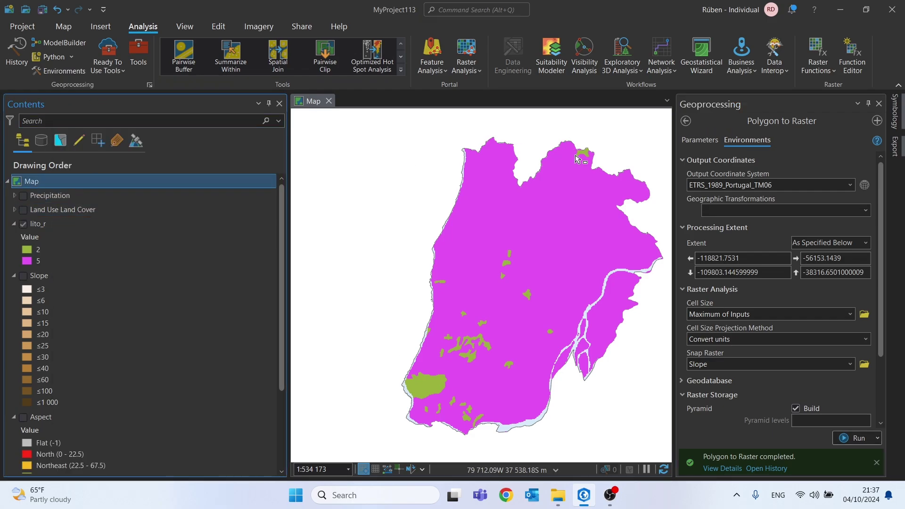
{"action": "left_click", "coordinate": [700, 142]}
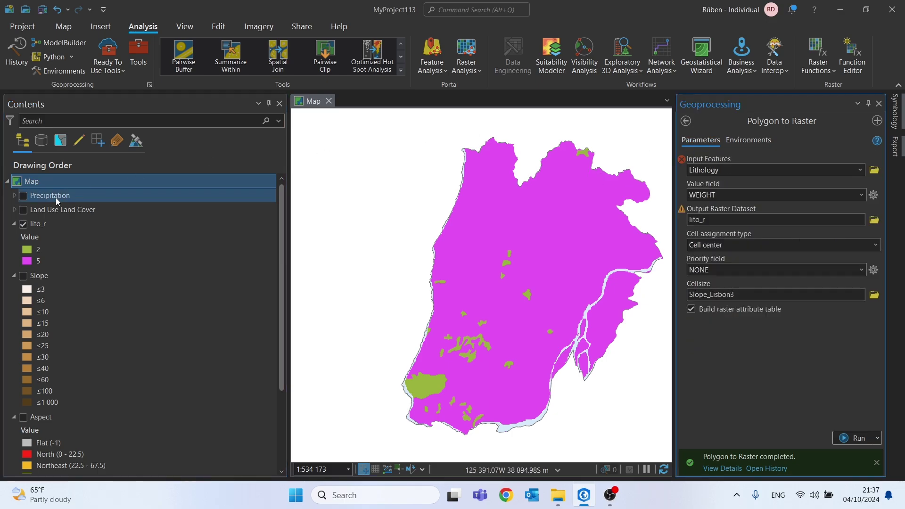
{"action": "left_click_drag", "start_coordinate": [54, 199], "coordinate": [709, 174]}
{"action": "left_click", "coordinate": [861, 195]}
{"action": "left_click", "coordinate": [709, 234]}
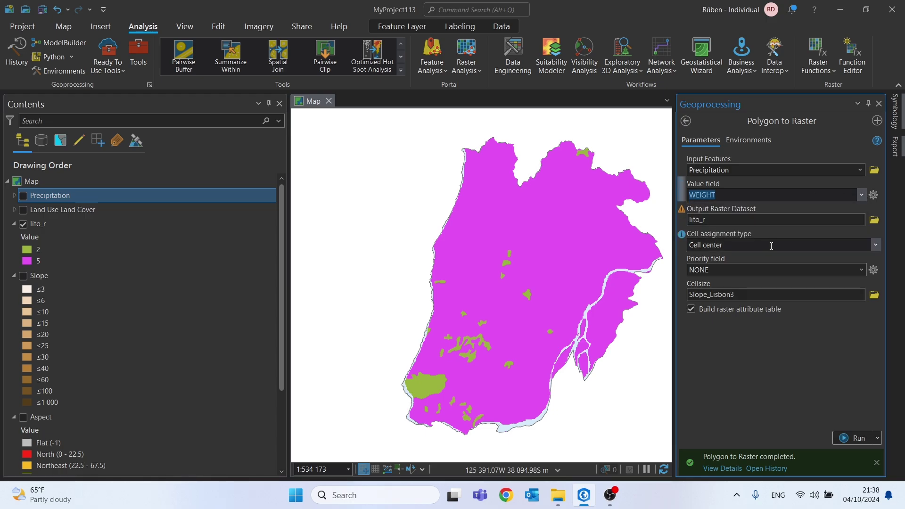
{"action": "left_click", "coordinate": [849, 219]}
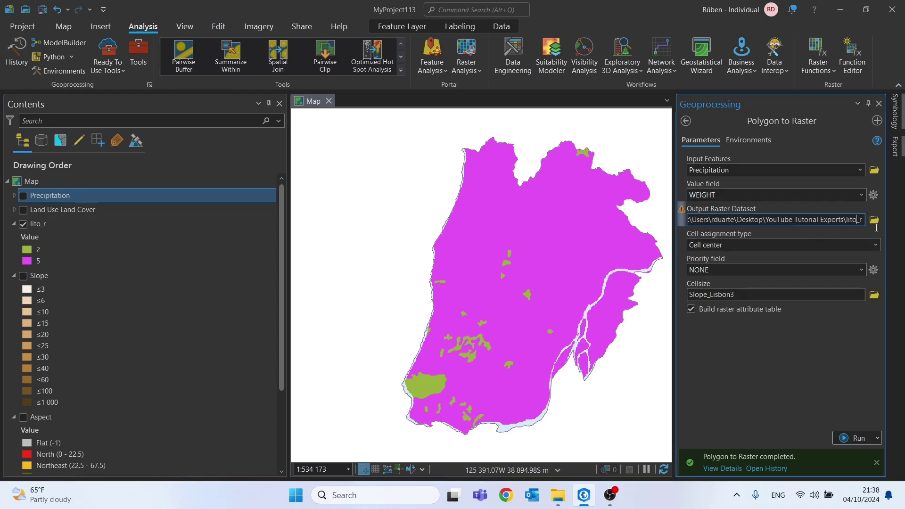
{"action": "key", "text": "BackSpace"}
{"action": "key", "text": "BackSpace"}
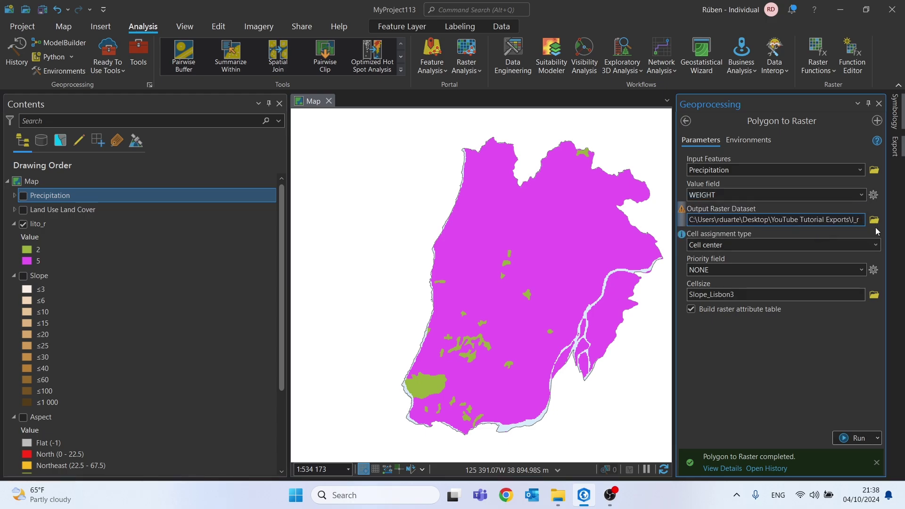
{"action": "type", "text": "prec"}
{"action": "left_click", "coordinate": [807, 372]}
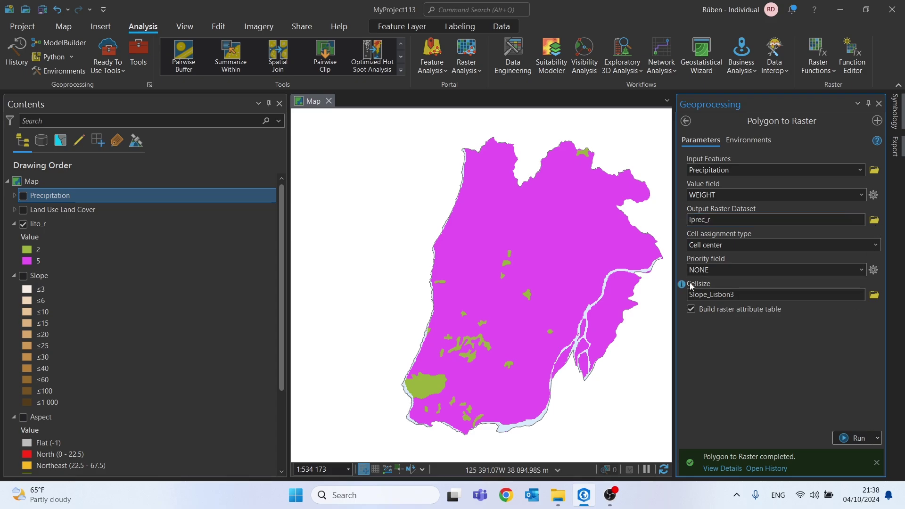
Set the cell size to 250 and review the Environments settings
{"action": "left_click", "coordinate": [769, 295]}
{"action": "left_click", "coordinate": [860, 312]}
{"action": "key", "text": "Tab"}
{"action": "key", "text": "Tab"}
{"action": "type", "text": "250"}
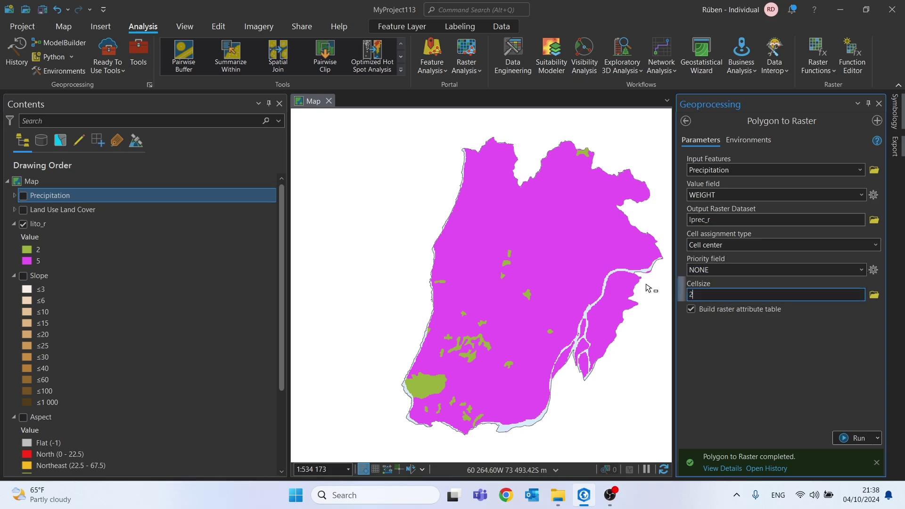
{"action": "left_click", "coordinate": [813, 415]}
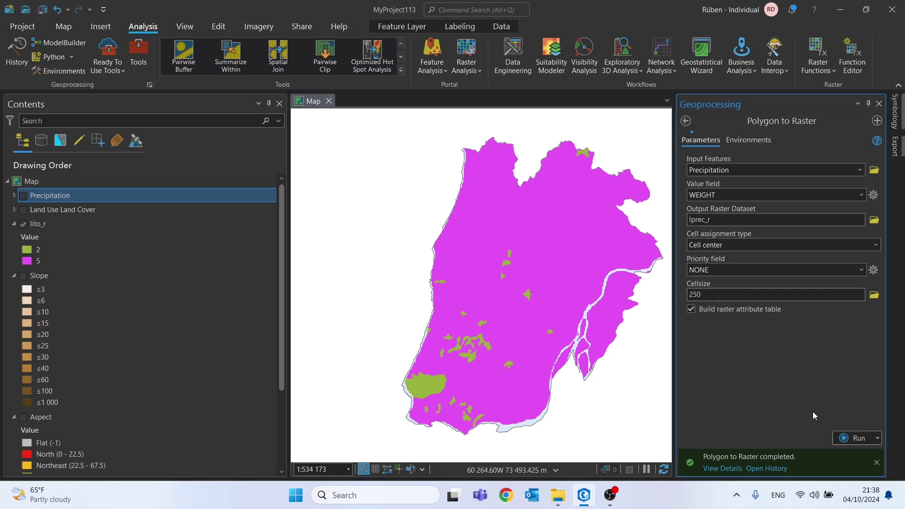
{"action": "left_click", "coordinate": [762, 142]}
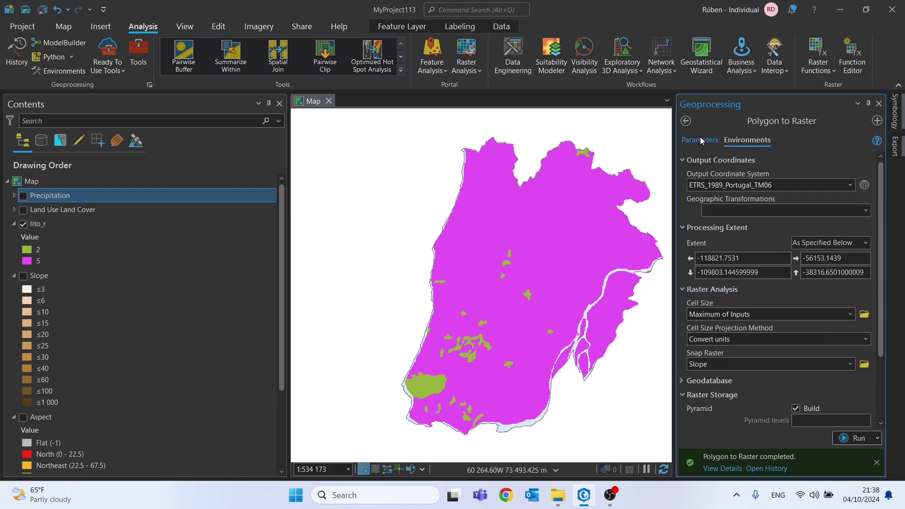
{"action": "left_click", "coordinate": [863, 443]}
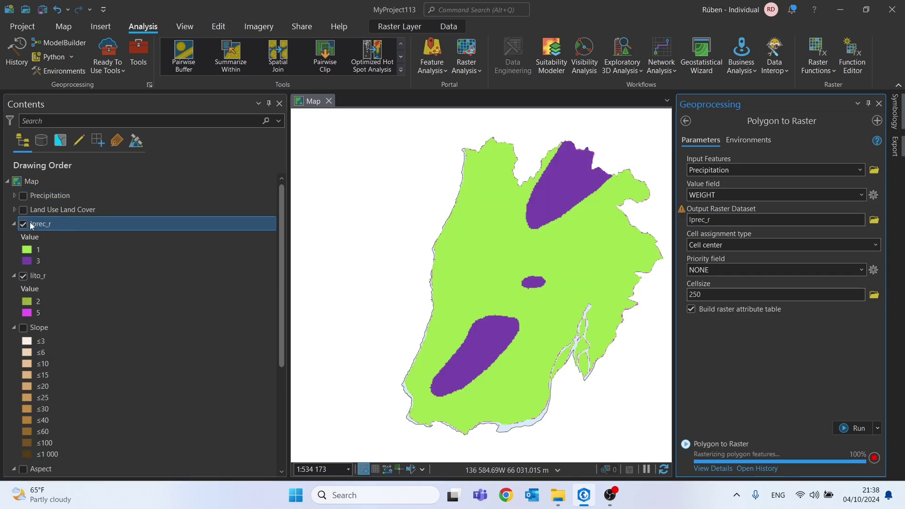
Remove the Precipitation layer from the map
{"action": "left_click", "coordinate": [43, 196]}
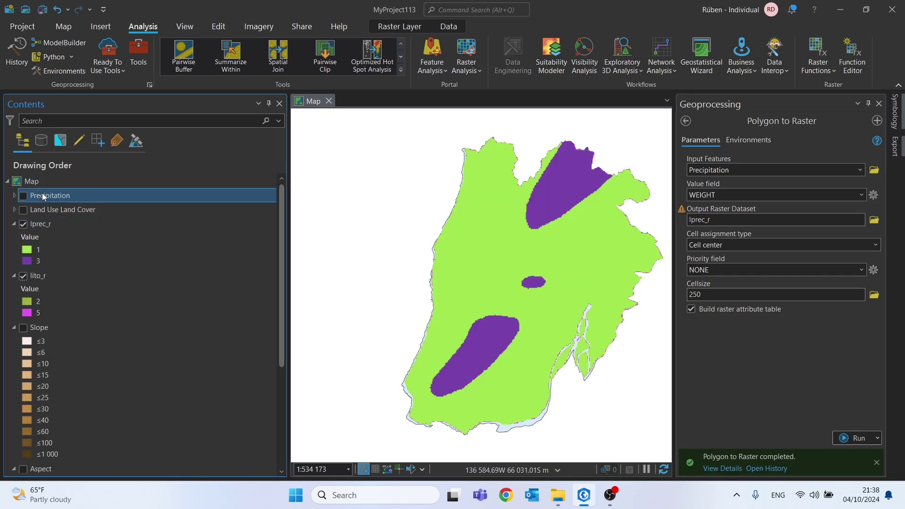
{"action": "right_click", "coordinate": [42, 196]}
{"action": "left_click", "coordinate": [71, 92]}
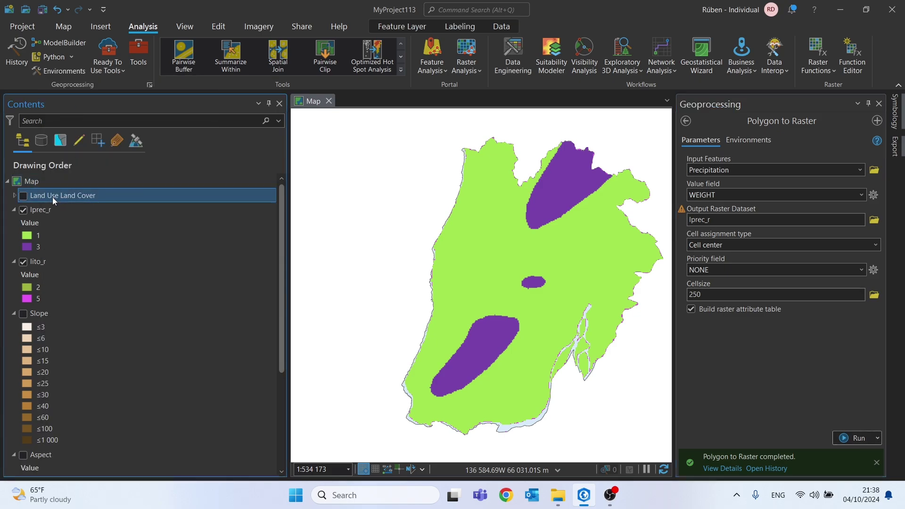
Set Land Use Land Cover as input with WEIGHT values and name the output llulc_r
{"action": "left_click", "coordinate": [748, 168]}
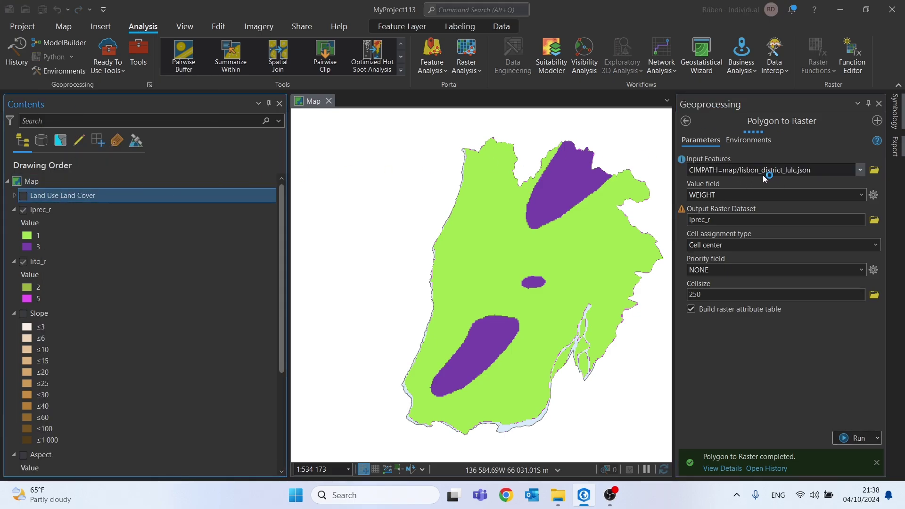
{"action": "left_click", "coordinate": [778, 195]}
{"action": "left_click", "coordinate": [863, 194]}
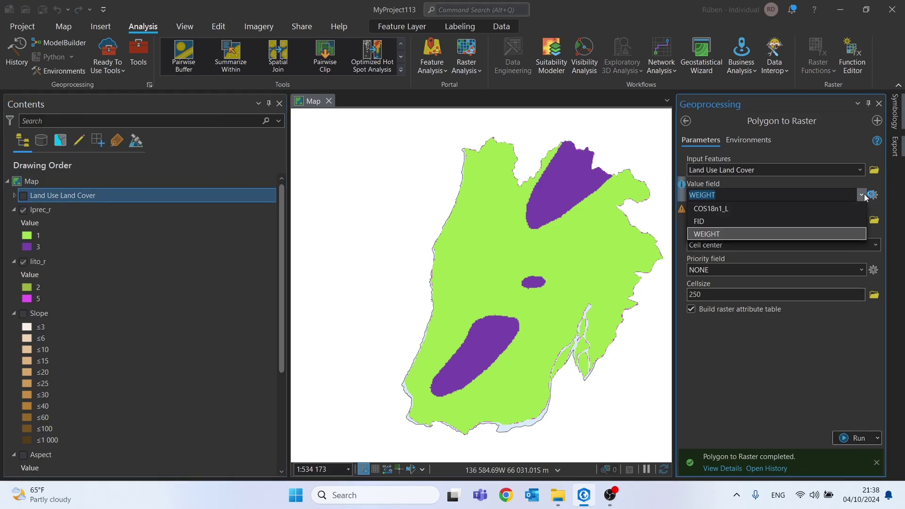
{"action": "left_click", "coordinate": [715, 235]}
{"action": "left_click", "coordinate": [737, 371]}
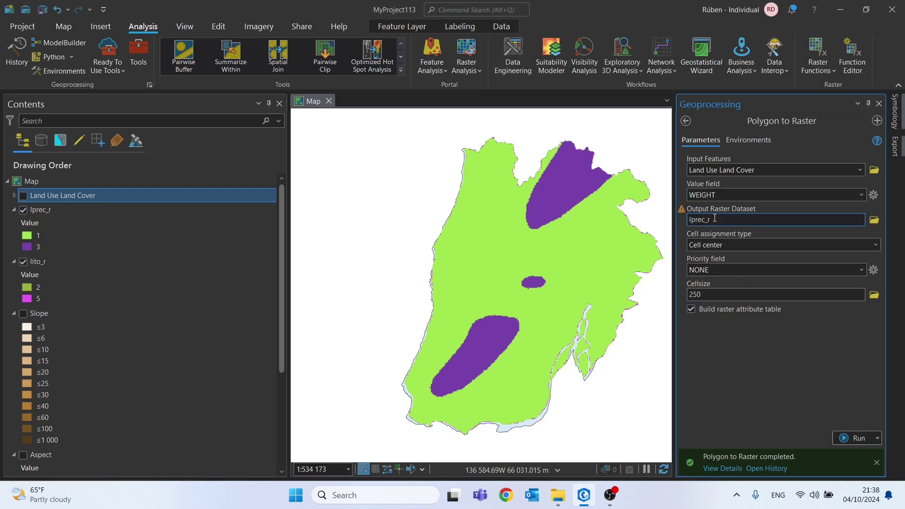
{"action": "left_click", "coordinate": [749, 219]}
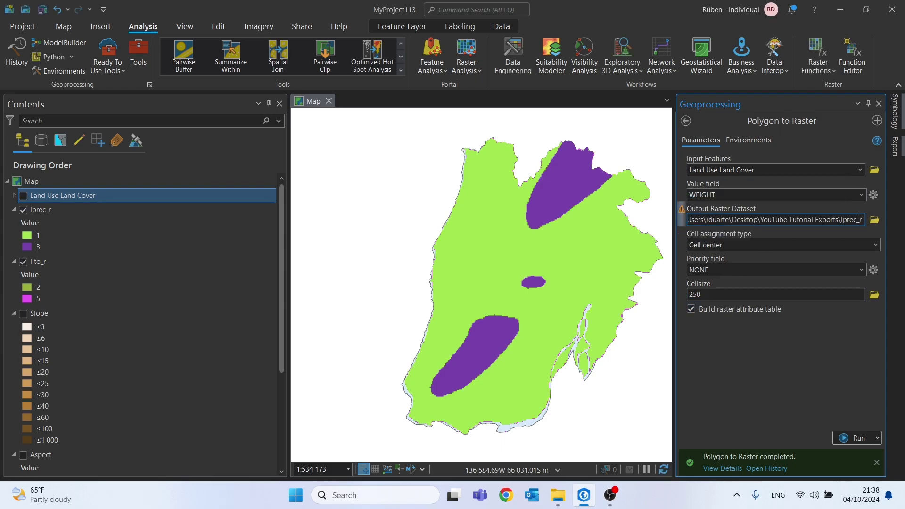
{"action": "key", "text": "BackSpace"}
{"action": "key", "text": "BackSpace"}
{"action": "key", "text": "BackSpace"}
{"action": "key", "text": "BackSpace"}
{"action": "key", "text": "BackSpace"}
{"action": "type", "text": "llulc"}
{"action": "left_click", "coordinate": [825, 377]}
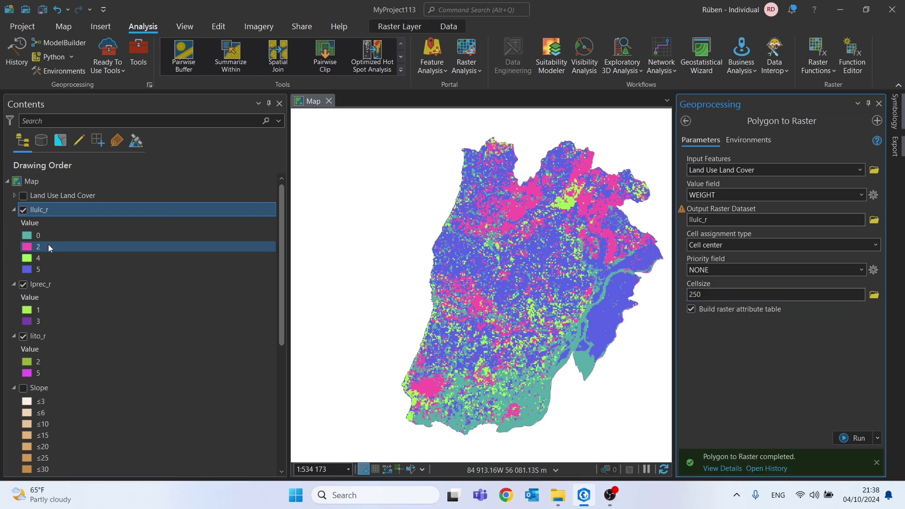
Delete the Land Use Land Cover layer and fold up the llulc_r, lprec_r and lito_r legends
{"action": "left_click", "coordinate": [15, 212]}
{"action": "left_click", "coordinate": [15, 213]}
{"action": "right_click", "coordinate": [52, 199]}
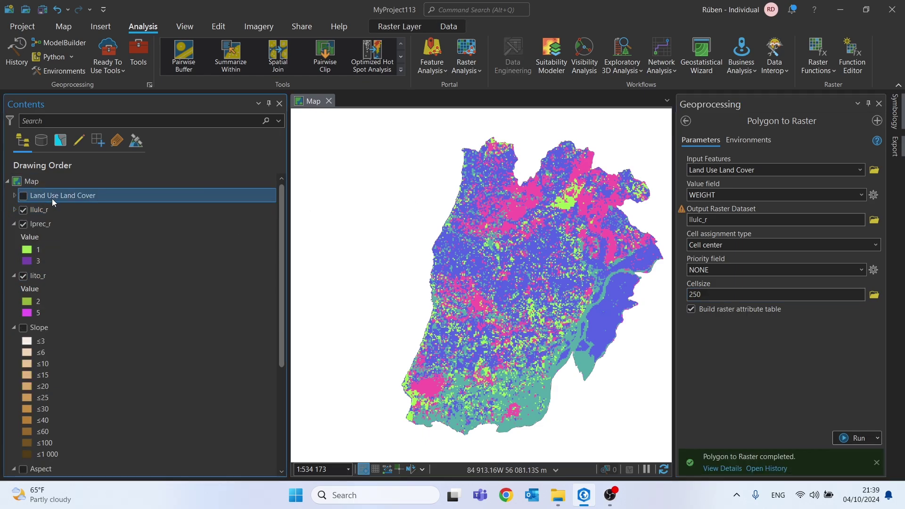
{"action": "left_click", "coordinate": [83, 93]}
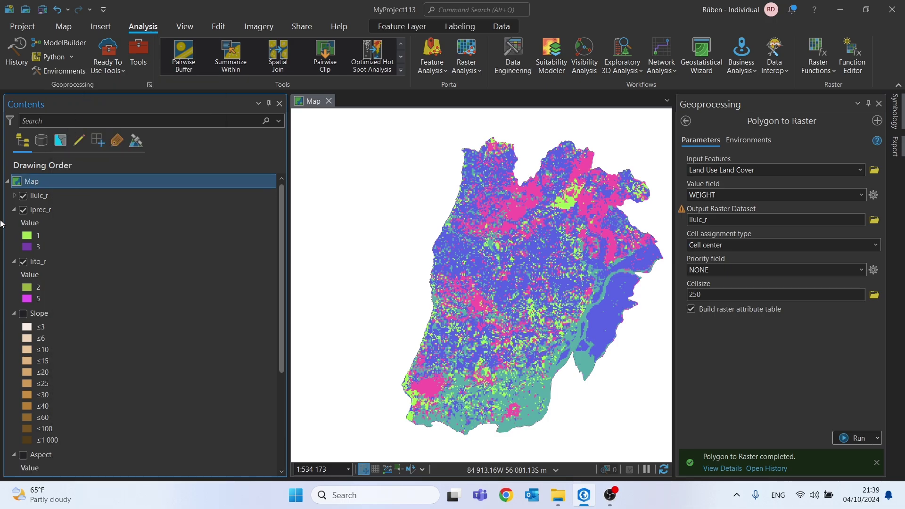
{"action": "left_click", "coordinate": [15, 209]}
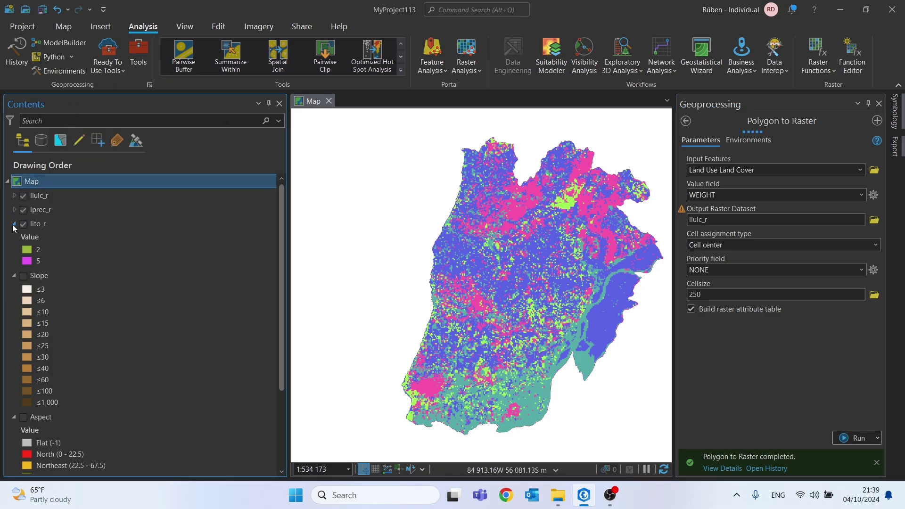
{"action": "left_click", "coordinate": [15, 225]}
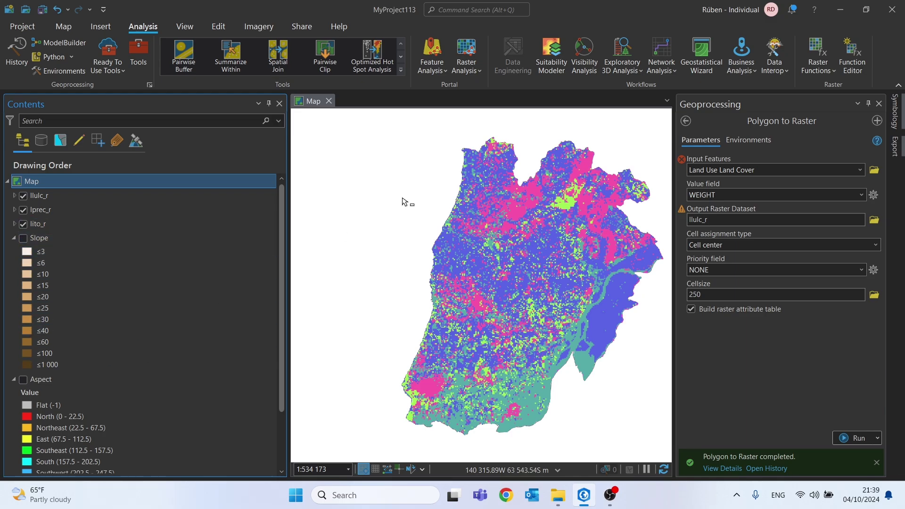
Load Slope into the Reclassify tool and bring up its Classify dialog
{"action": "left_click", "coordinate": [689, 122]}
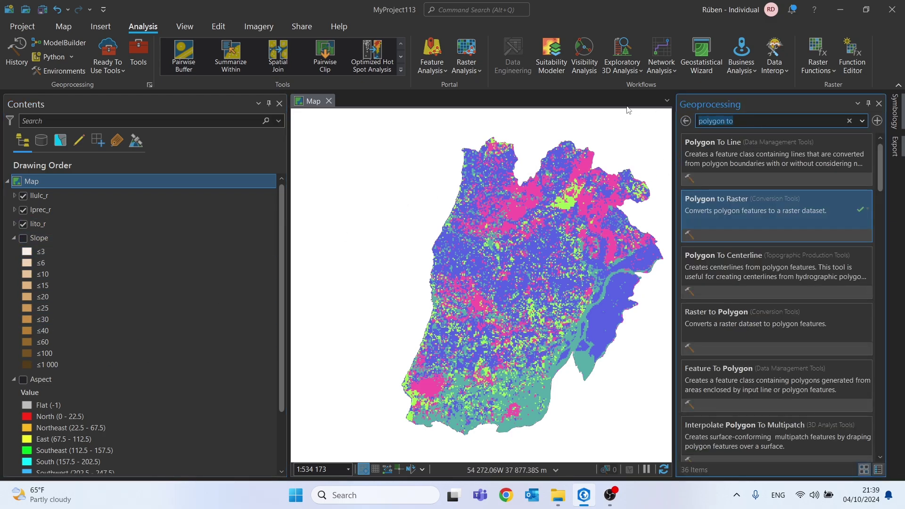
{"action": "type", "text": "reclassify"}
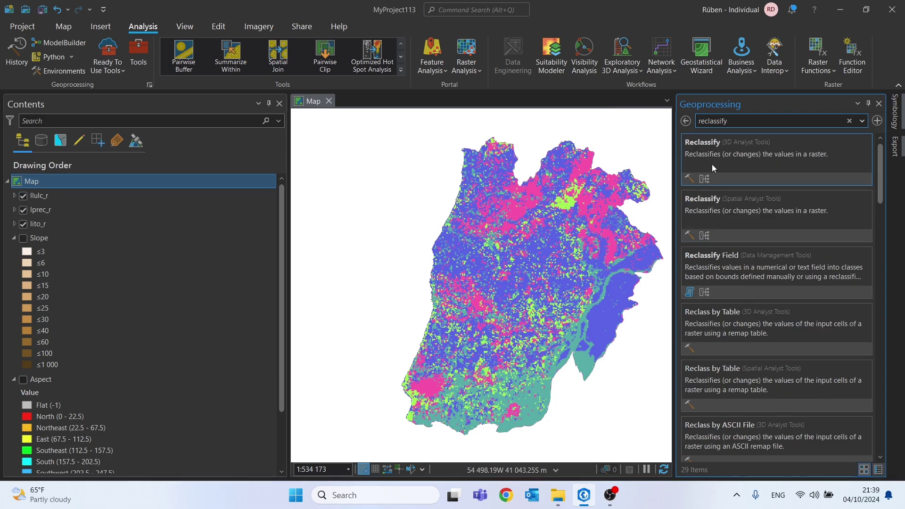
{"action": "left_click", "coordinate": [712, 165]}
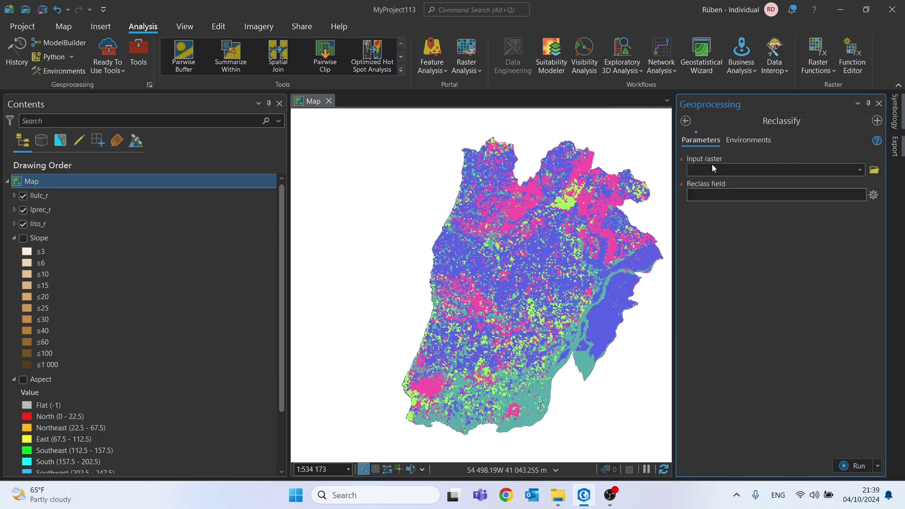
{"action": "left_click", "coordinate": [40, 239]}
{"action": "left_click_drag", "start_coordinate": [44, 238], "coordinate": [701, 174]}
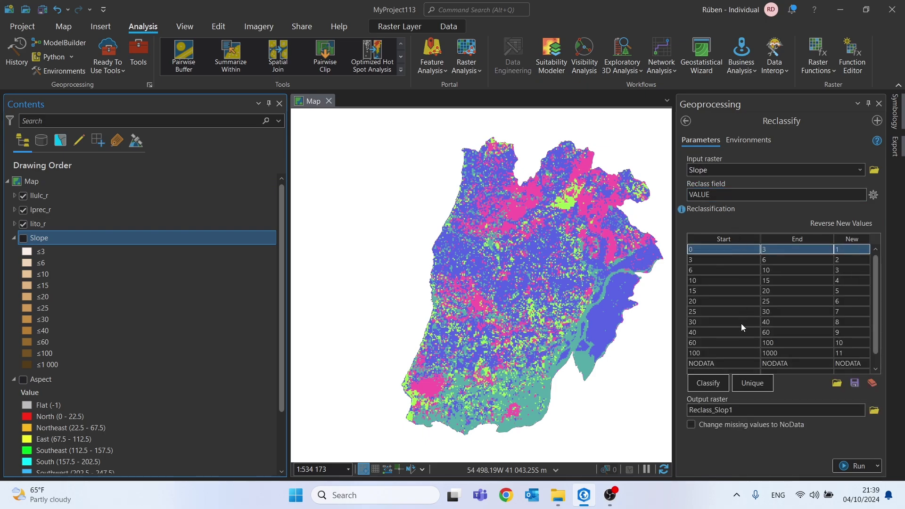
{"action": "left_click", "coordinate": [716, 389]}
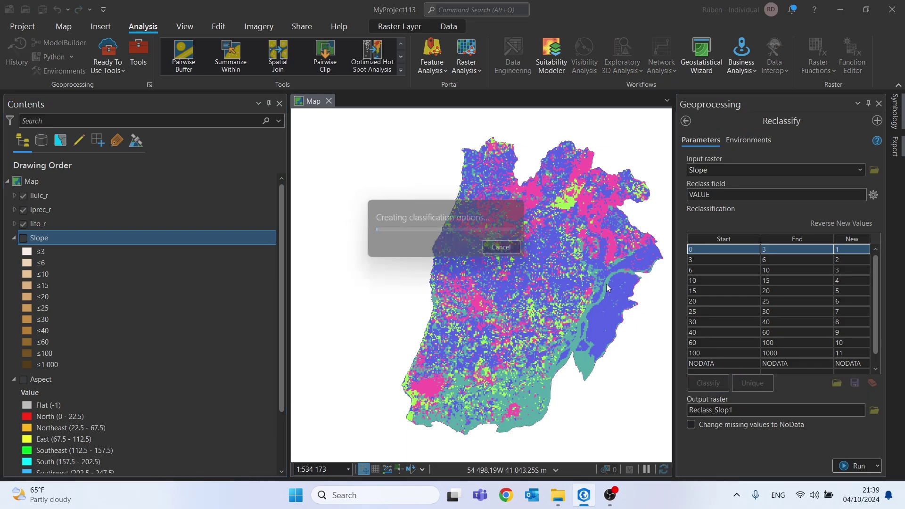
Choose Natural Breaks (Jenks) with 5 classes in the Classify dialog
{"action": "left_click_drag", "start_coordinate": [608, 146], "coordinate": [448, 128]}
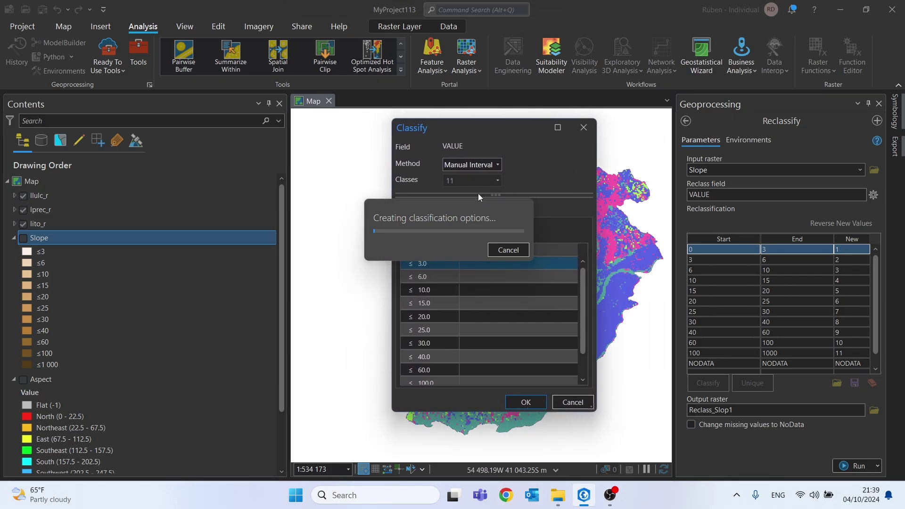
{"action": "left_click_drag", "start_coordinate": [459, 129], "coordinate": [472, 131]}
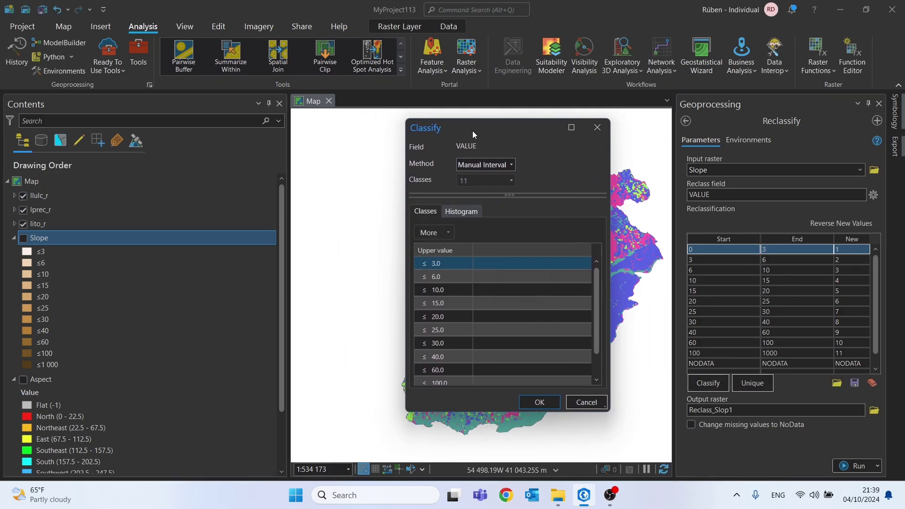
{"action": "left_click", "coordinate": [511, 164]}
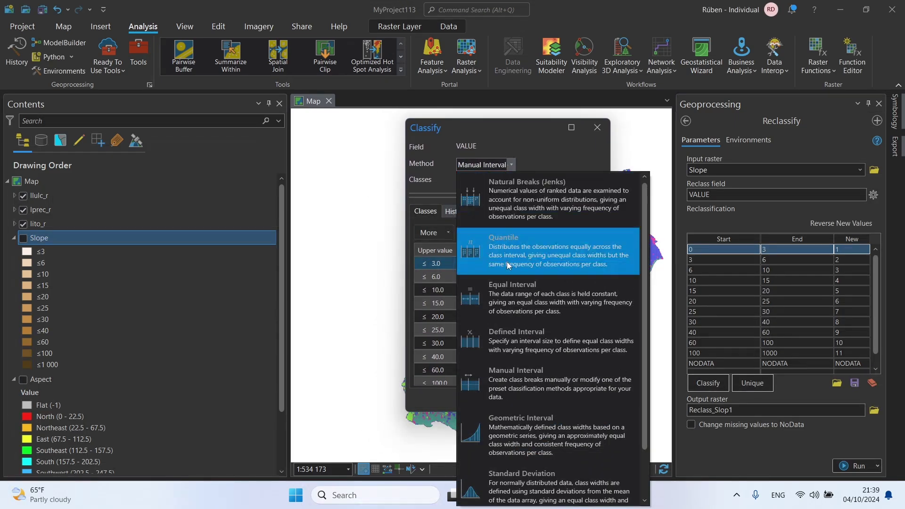
{"action": "key", "text": "Escape"}
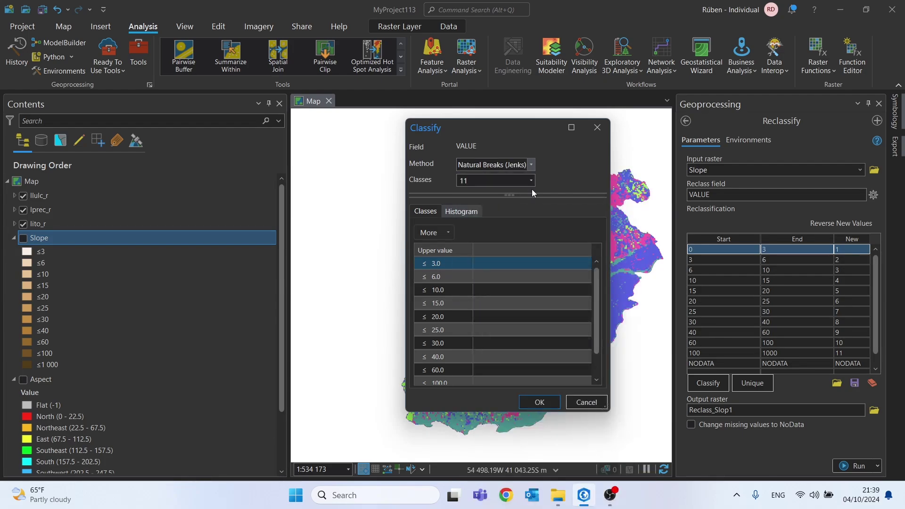
{"action": "left_click", "coordinate": [532, 181]}
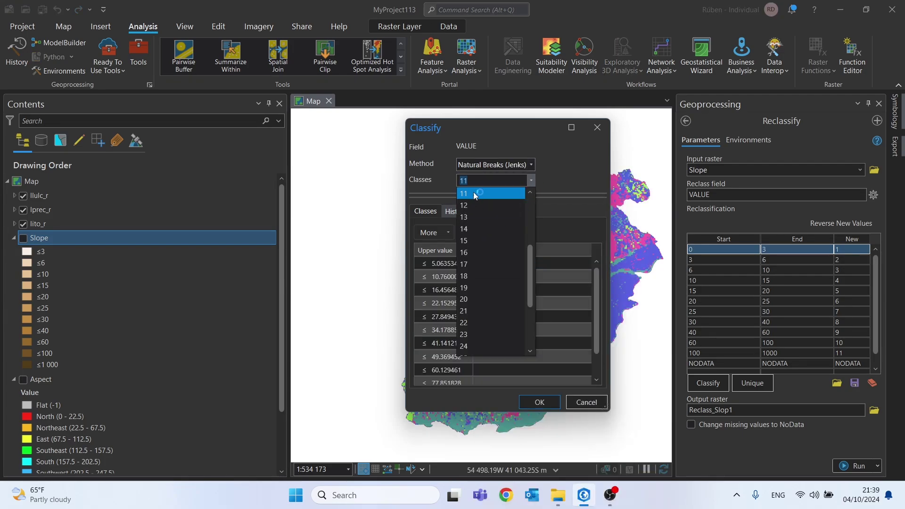
{"action": "scroll", "coordinate": [473, 208], "scroll_direction": "up", "scroll_amount": 3}
{"action": "left_click", "coordinate": [475, 229]}
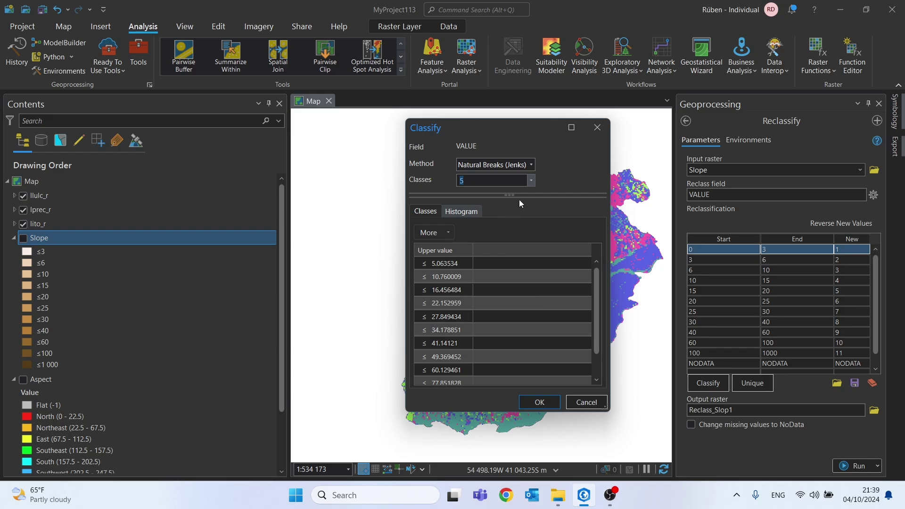
Set the class upper values to 5, 10, 15 and 20 and accept the classification
{"action": "left_click", "coordinate": [457, 268]}
{"action": "left_click", "coordinate": [459, 264]}
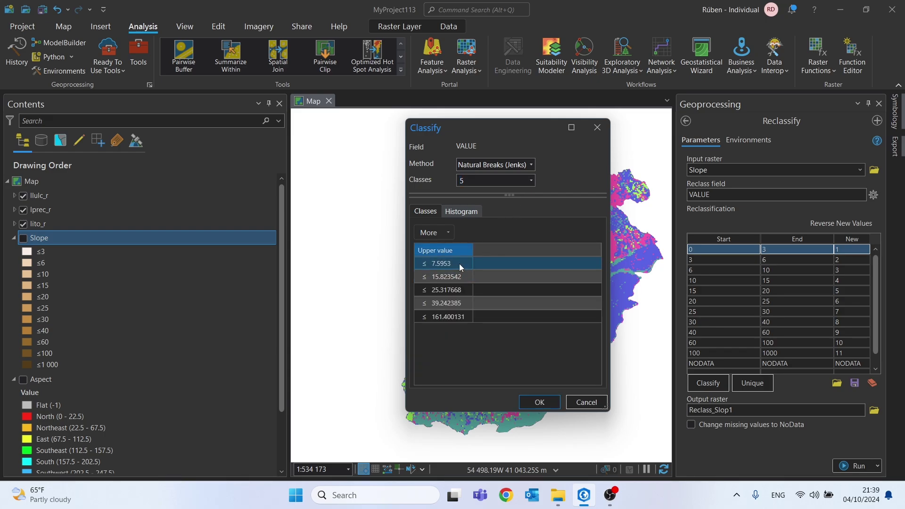
{"action": "type", "text": "5"}
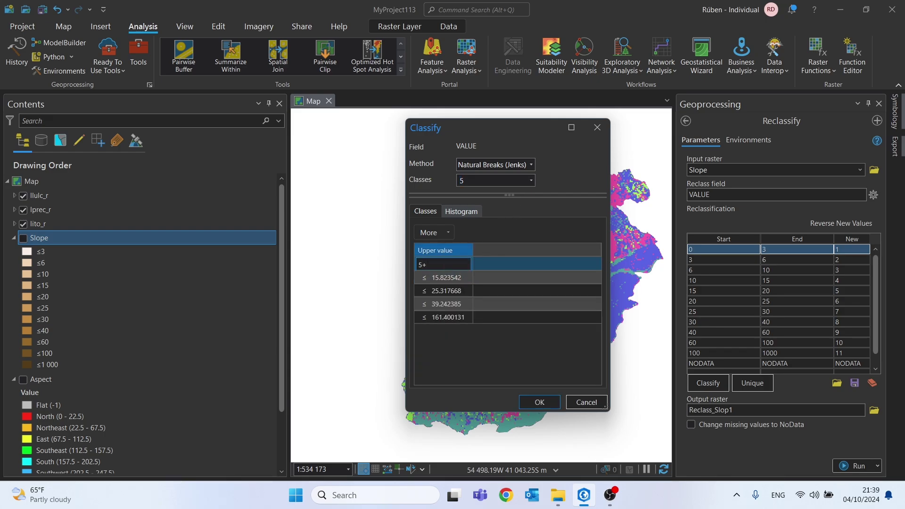
{"action": "key", "text": "Return"}
{"action": "left_click", "coordinate": [455, 281]}
{"action": "left_click", "coordinate": [453, 281]}
{"action": "type", "text": "10.0"}
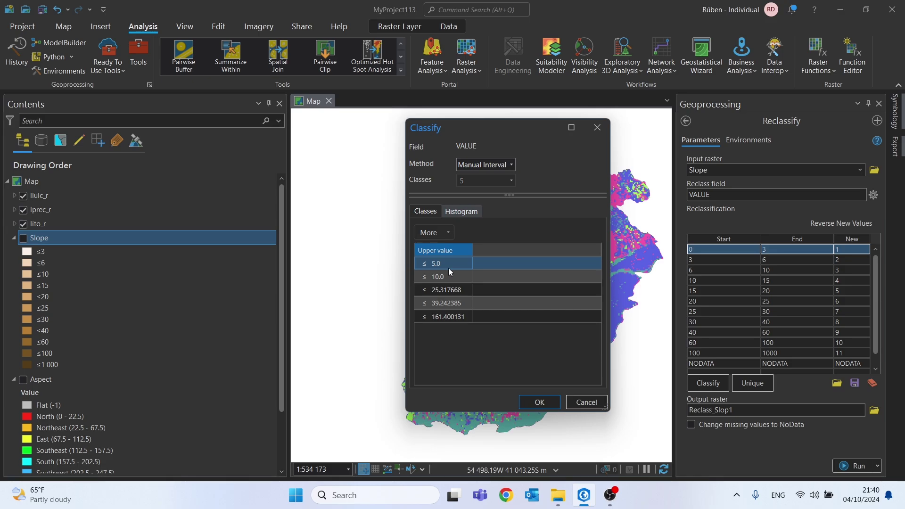
{"action": "left_click", "coordinate": [451, 289]}
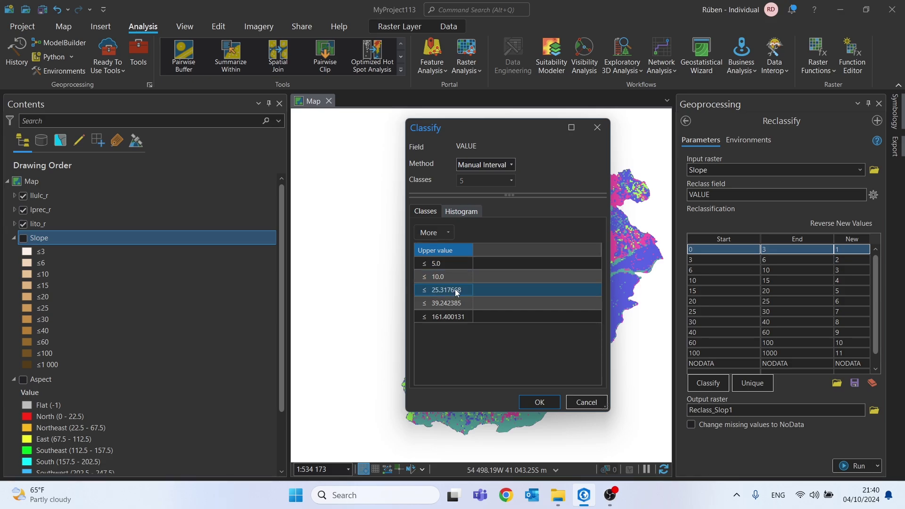
{"action": "type", "text": "15"}
{"action": "key", "text": "Return"}
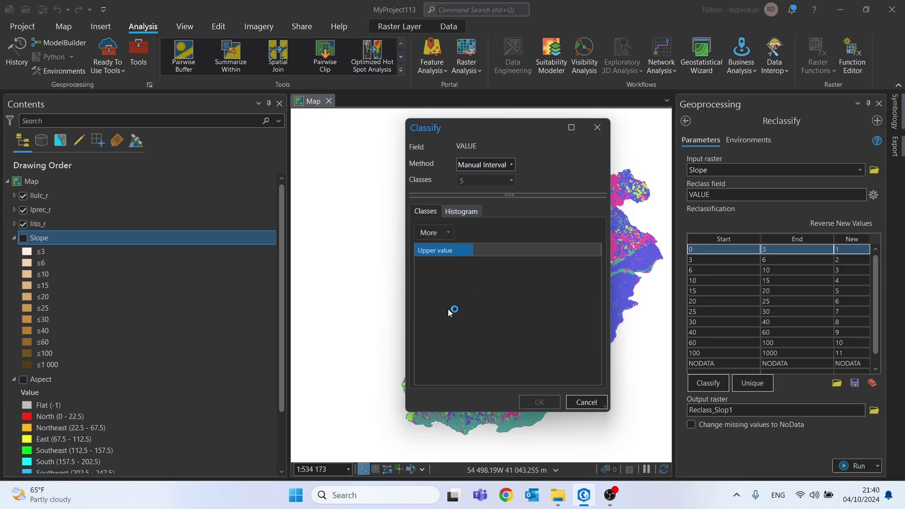
{"action": "left_click", "coordinate": [449, 304]}
{"action": "type", "text": "20"}
{"action": "key", "text": "Return"}
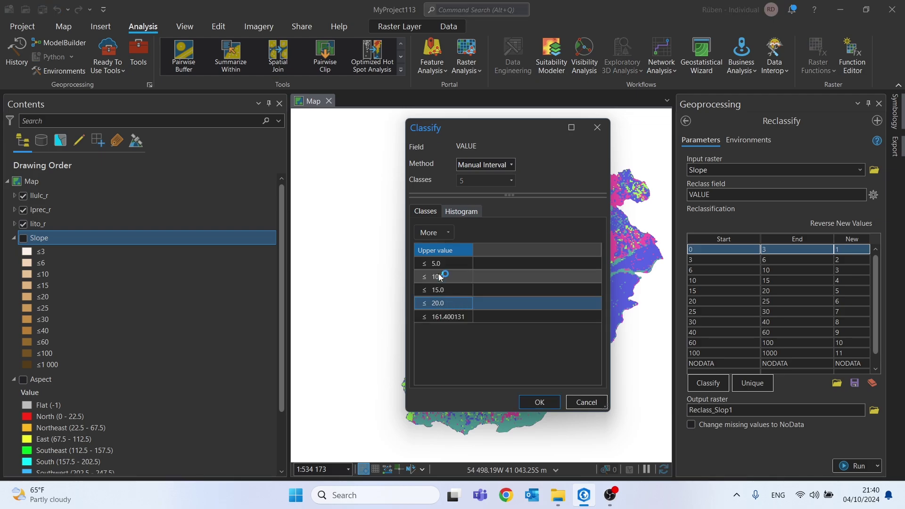
{"action": "left_click", "coordinate": [537, 402]}
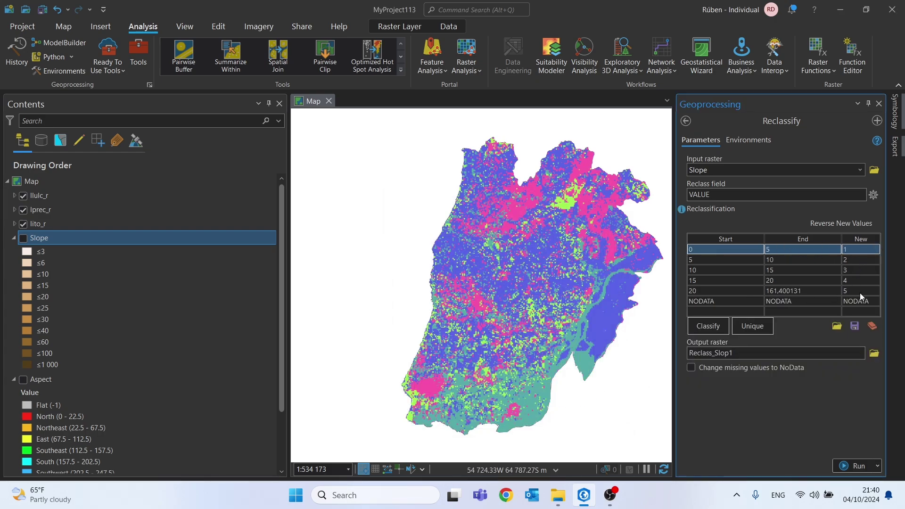
Name the reclassified output raster slp_r
{"action": "left_click", "coordinate": [875, 354]}
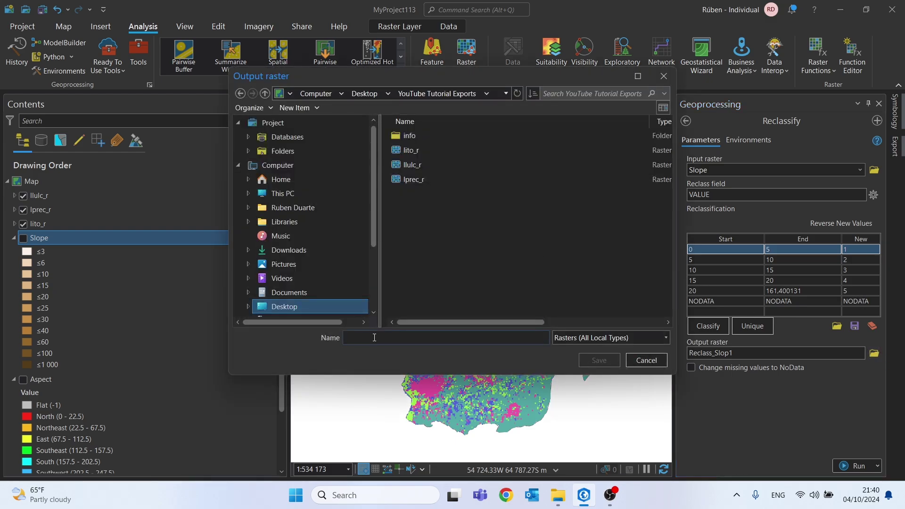
{"action": "type", "text": "slp_r"}
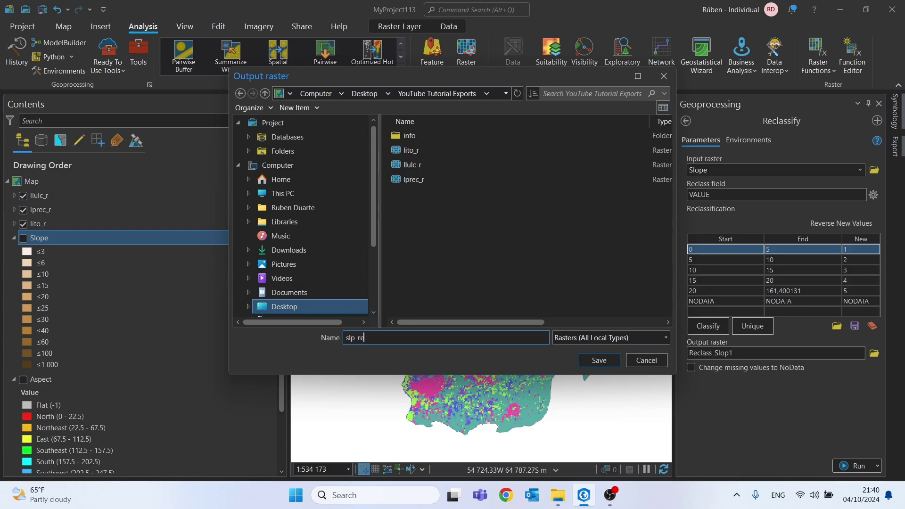
{"action": "left_click", "coordinate": [606, 361]}
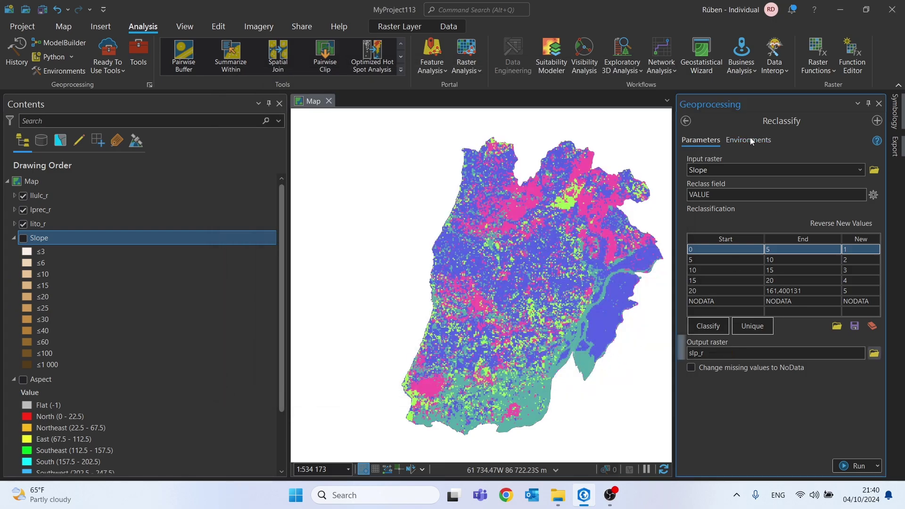
Set Current Map coordinates, Lisbon_District extent and mask, Slope snap raster, then run Reclassify
{"action": "left_click", "coordinate": [749, 140]}
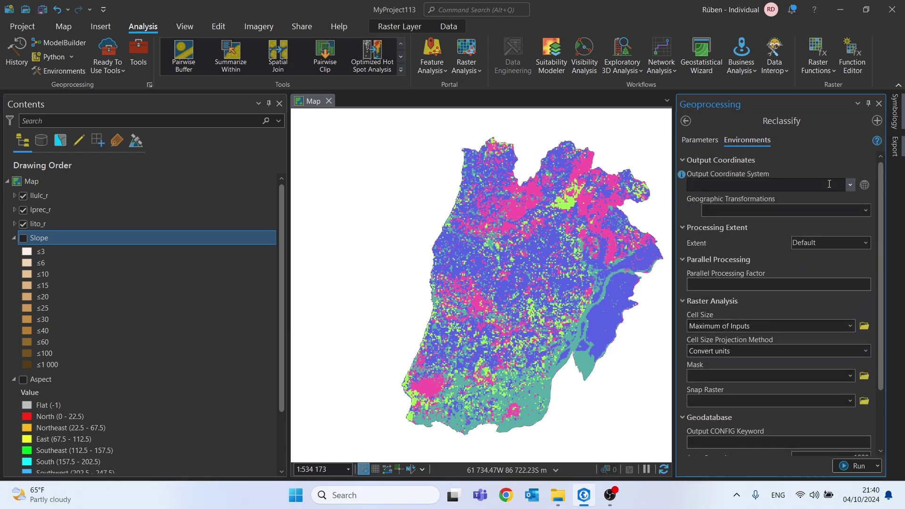
{"action": "left_click", "coordinate": [850, 185]}
{"action": "left_click", "coordinate": [707, 197]}
{"action": "left_click", "coordinate": [839, 243]}
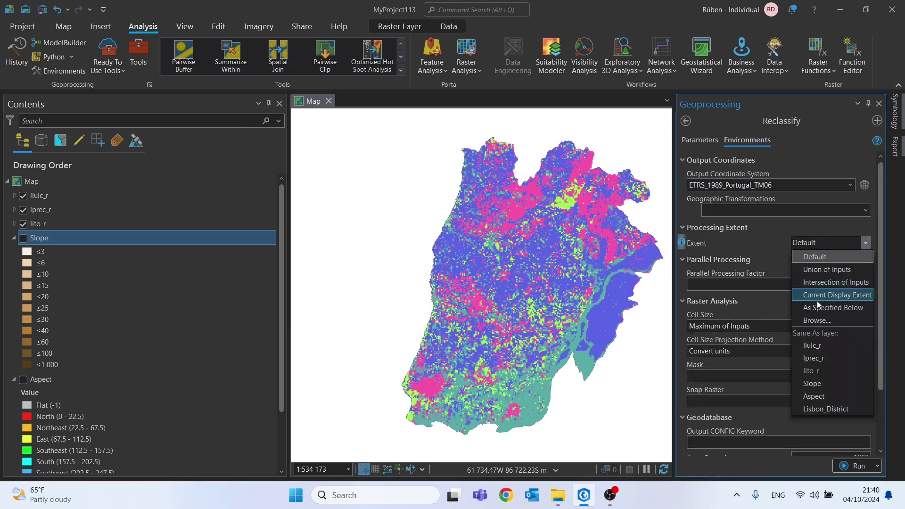
{"action": "left_click", "coordinate": [817, 409]}
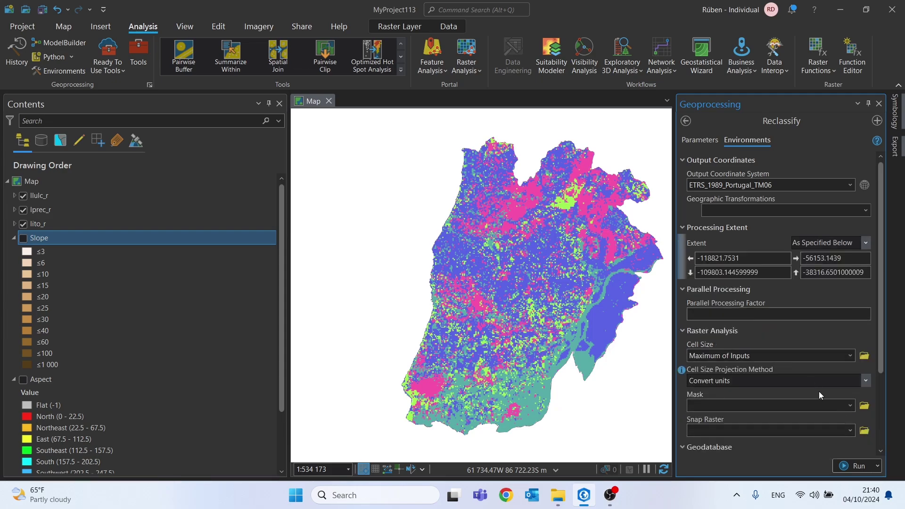
{"action": "left_click", "coordinate": [849, 404]}
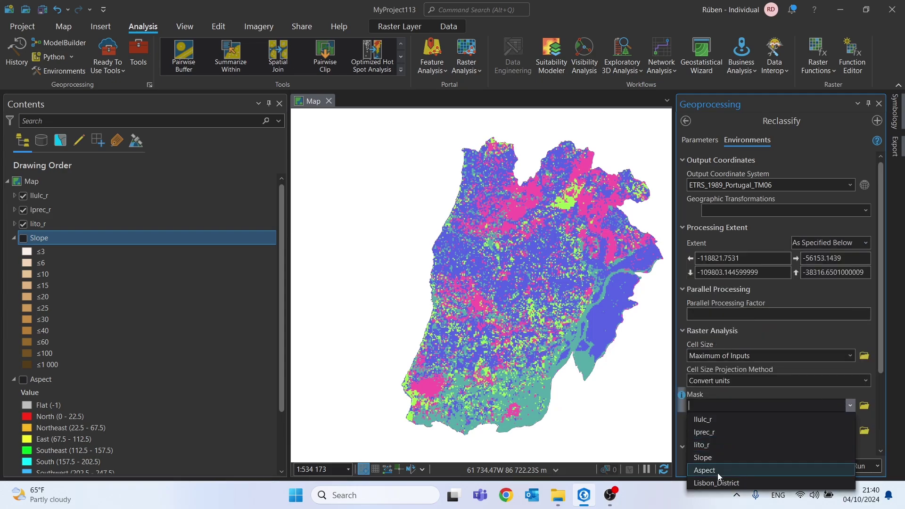
{"action": "left_click", "coordinate": [716, 483]}
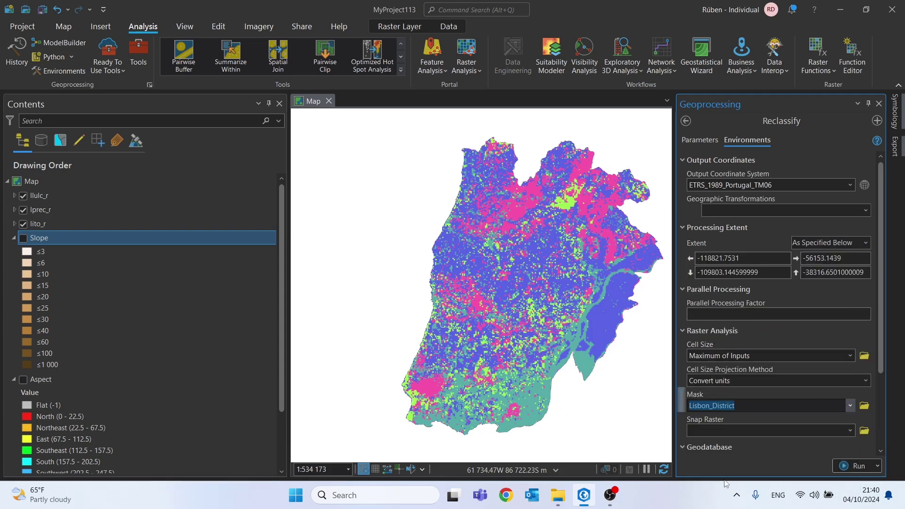
{"action": "left_click", "coordinate": [850, 430]}
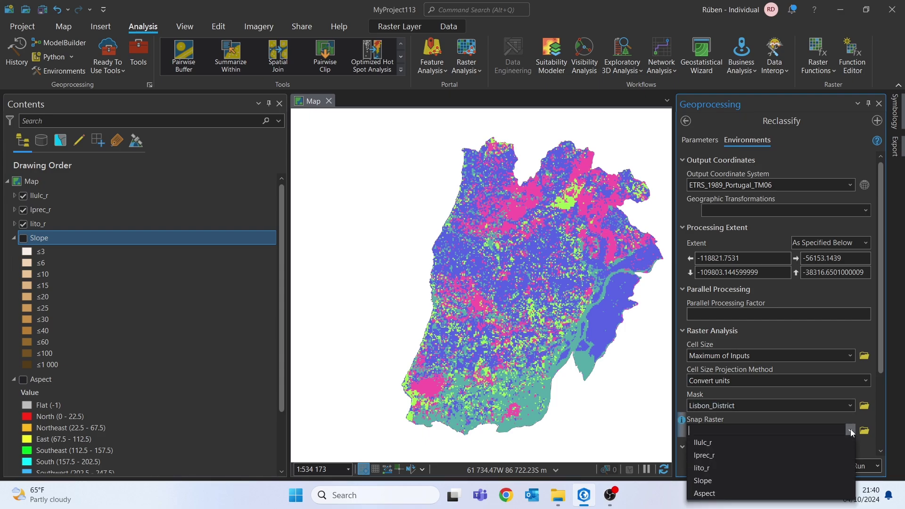
{"action": "left_click", "coordinate": [728, 483]}
{"action": "left_click", "coordinate": [853, 467]}
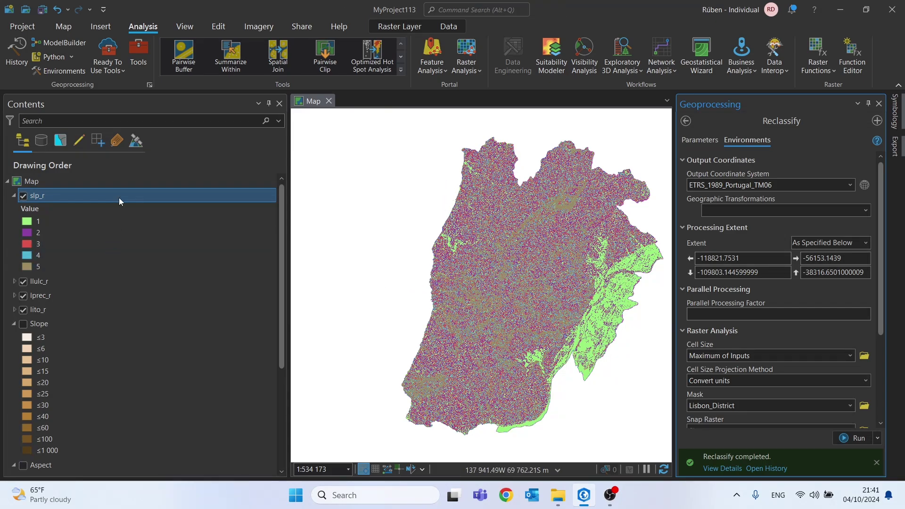
Toggle slp_r off and on to compare it with the layers below, then collapse its legend
{"action": "left_click", "coordinate": [23, 196]}
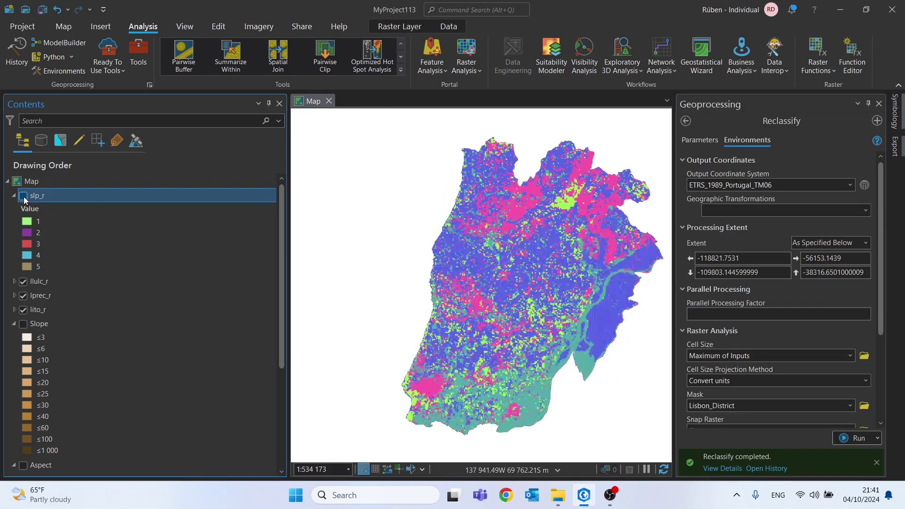
{"action": "left_click", "coordinate": [15, 196]}
{"action": "left_click", "coordinate": [23, 196]}
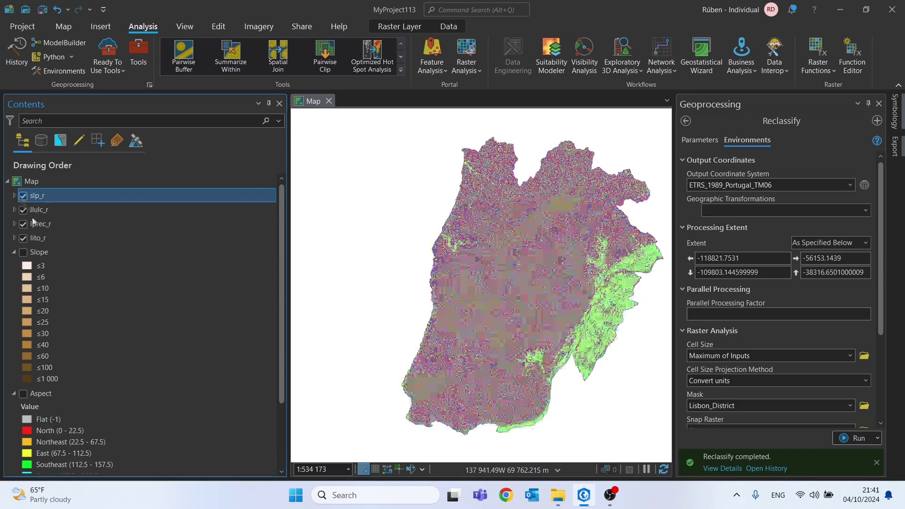
Select the Aspect layer as the Reclassify input and return to the tool's parameters
{"action": "left_click", "coordinate": [48, 255]}
{"action": "right_click", "coordinate": [49, 256]}
{"action": "left_click", "coordinate": [28, 255]}
{"action": "key", "text": "F2"}
{"action": "left_click", "coordinate": [682, 397]}
{"action": "scroll", "coordinate": [706, 403], "scroll_direction": "down", "scroll_amount": 1}
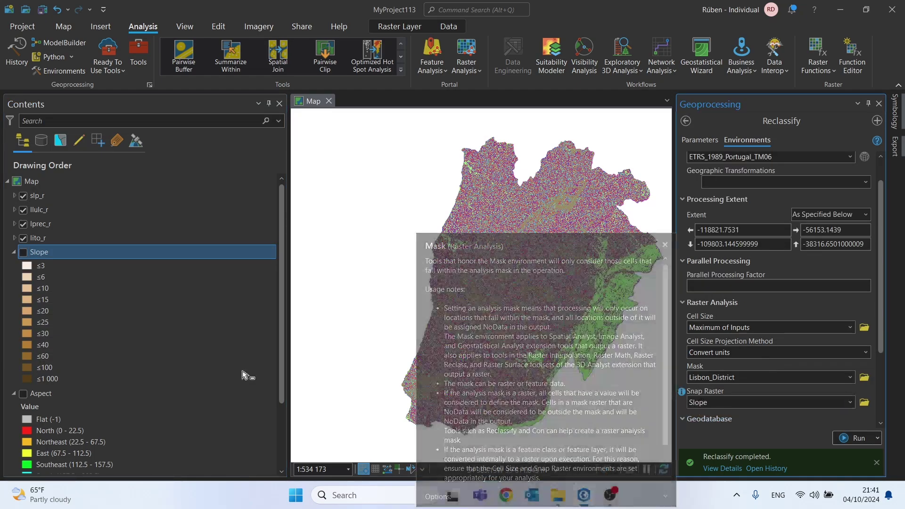
{"action": "left_click", "coordinate": [58, 393]}
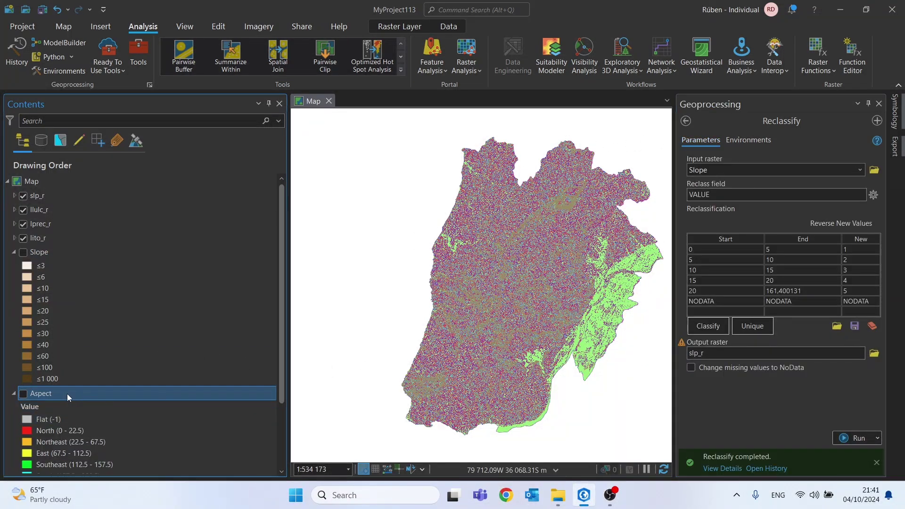
{"action": "left_click", "coordinate": [714, 125]}
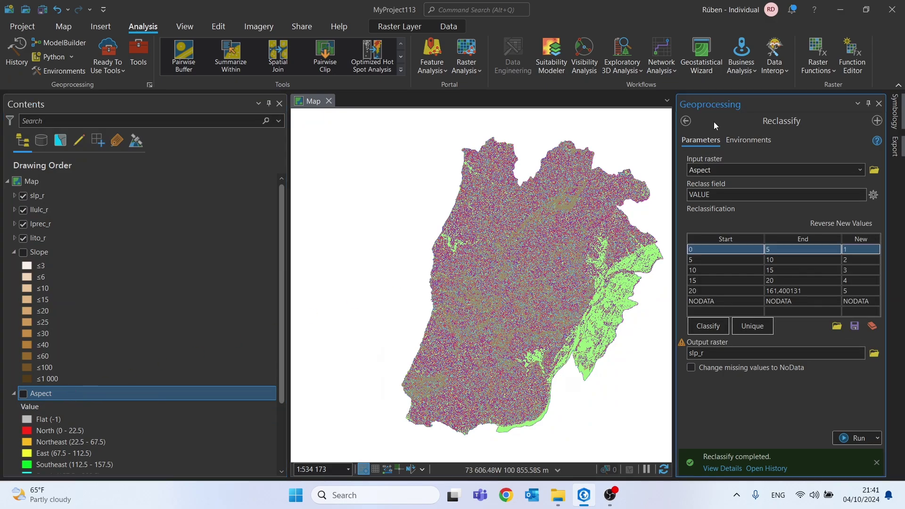
Reopen Reclassify with Aspect as the input raster and the output saved as asp_r
{"action": "left_click", "coordinate": [685, 122]}
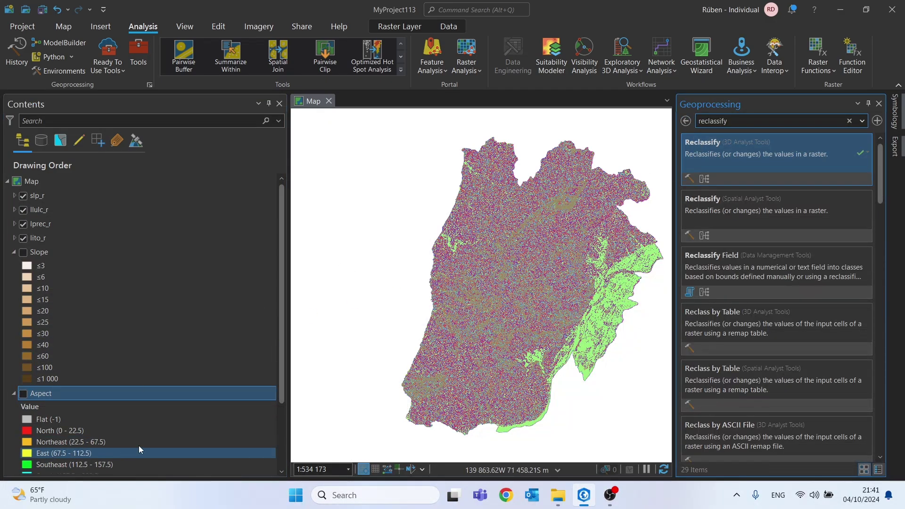
{"action": "left_click", "coordinate": [714, 159]}
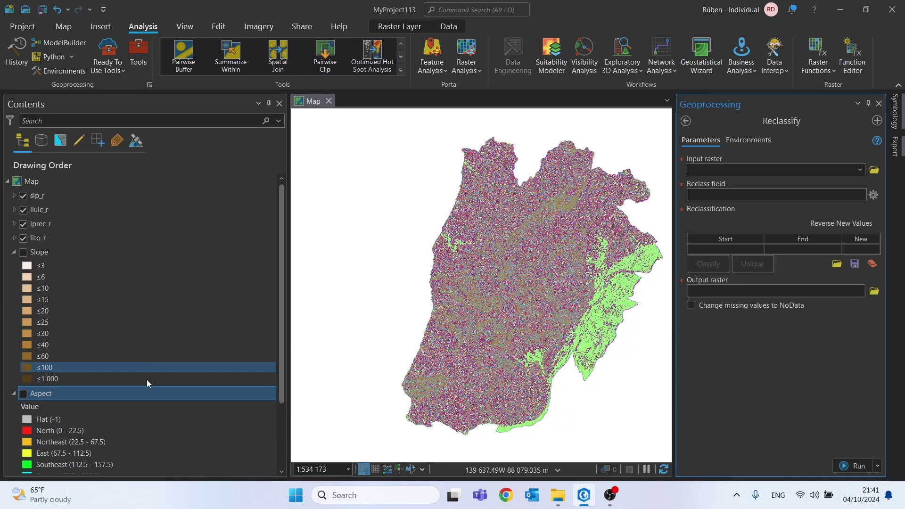
{"action": "left_click_drag", "start_coordinate": [704, 177], "coordinate": [705, 171]}
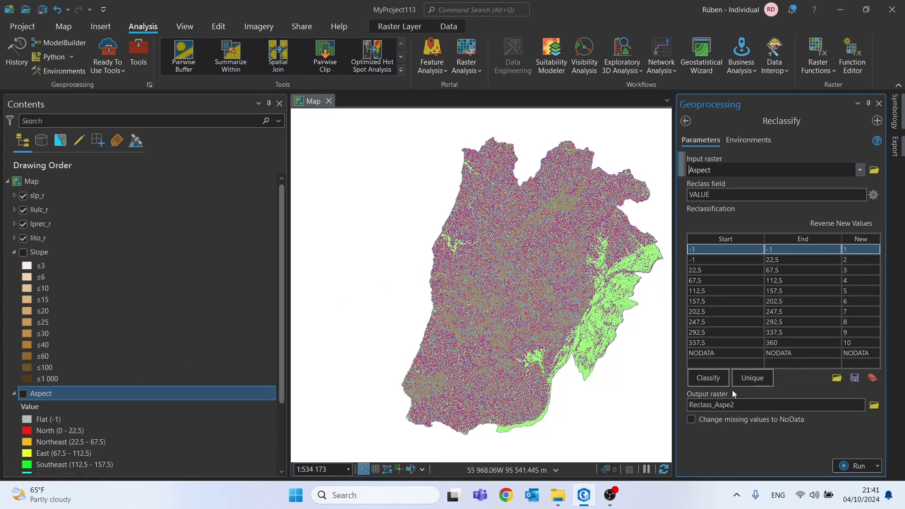
{"action": "left_click", "coordinate": [877, 407]}
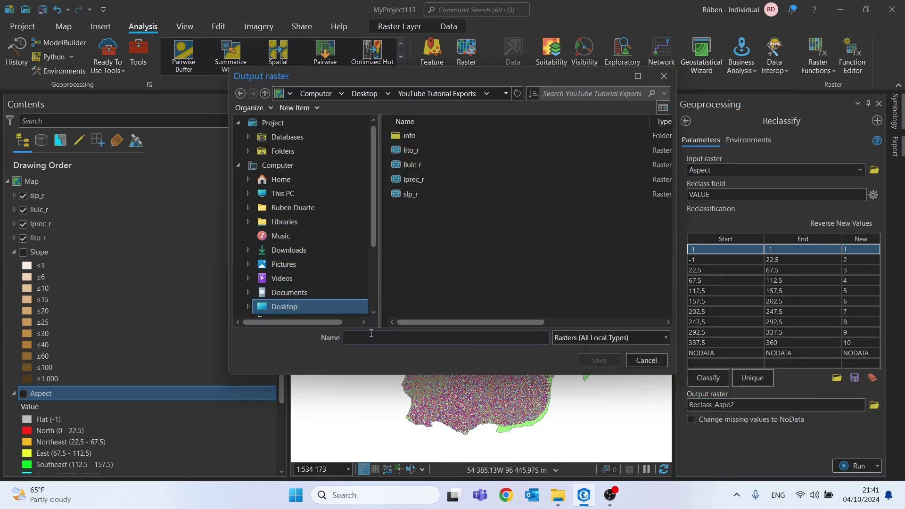
{"action": "left_click", "coordinate": [365, 334]}
{"action": "type", "text": "asp_r"}
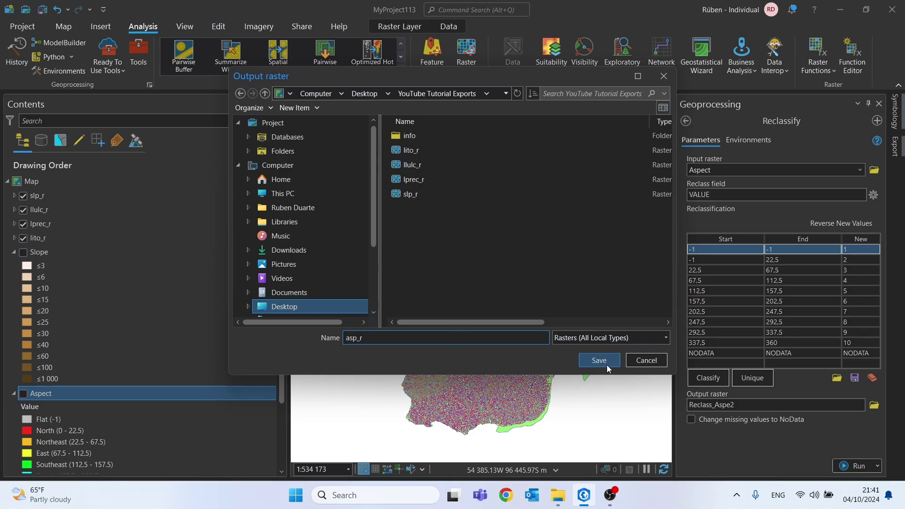
{"action": "left_click", "coordinate": [607, 362]}
Set environments to the map's coordinate system, Lisbon_District extent and mask, and Slope snap raster
{"action": "left_click", "coordinate": [753, 141]}
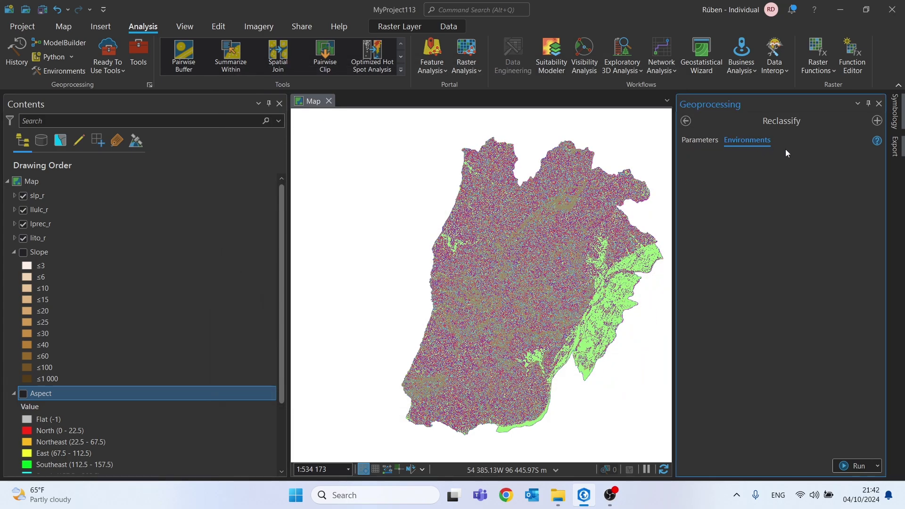
{"action": "left_click", "coordinate": [850, 185]}
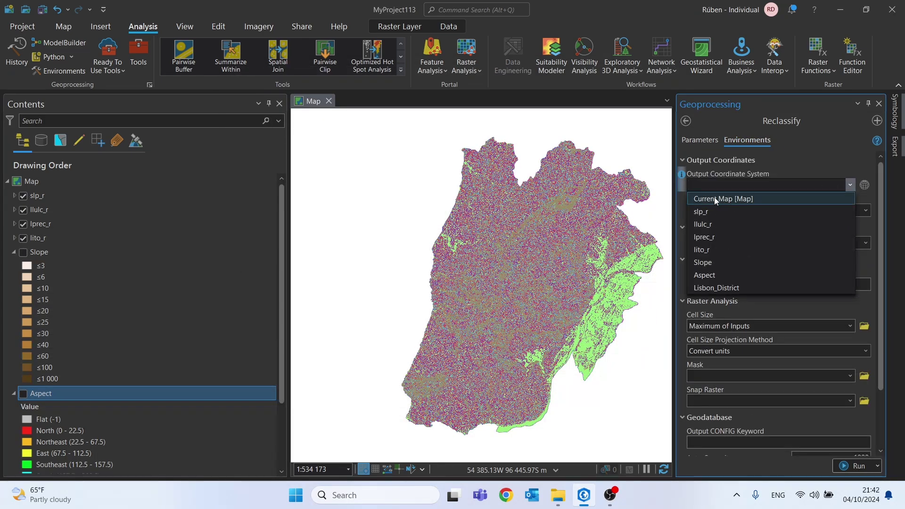
{"action": "left_click", "coordinate": [730, 199]}
{"action": "left_click", "coordinate": [865, 243]}
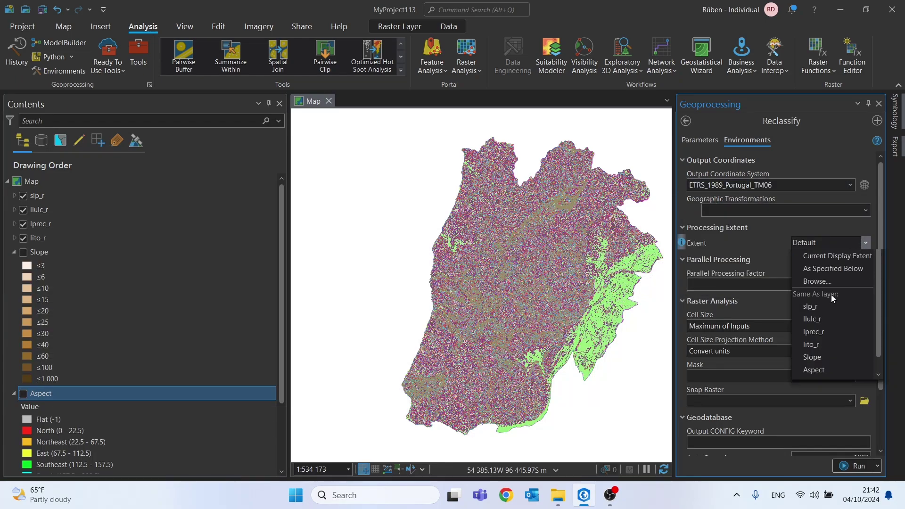
{"action": "left_click", "coordinate": [818, 410]}
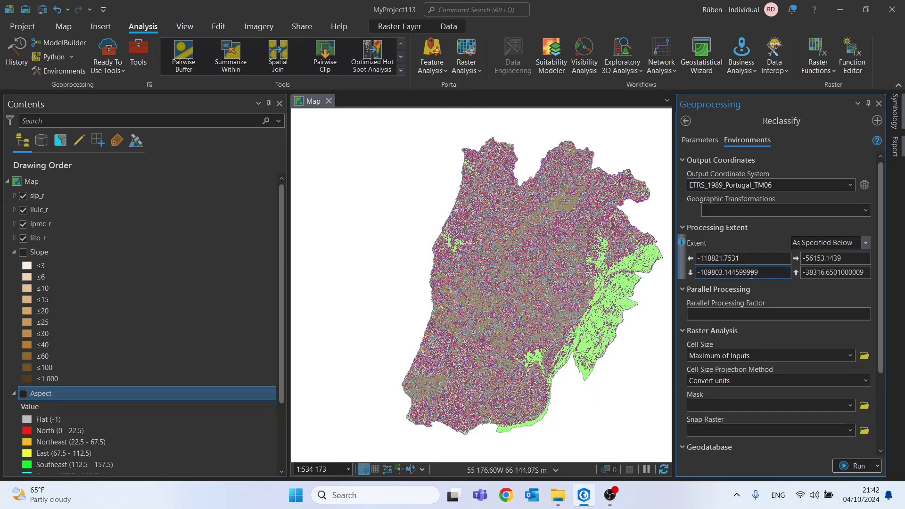
{"action": "scroll", "coordinate": [778, 330], "scroll_direction": "down", "scroll_amount": 1}
{"action": "left_click", "coordinate": [852, 378]}
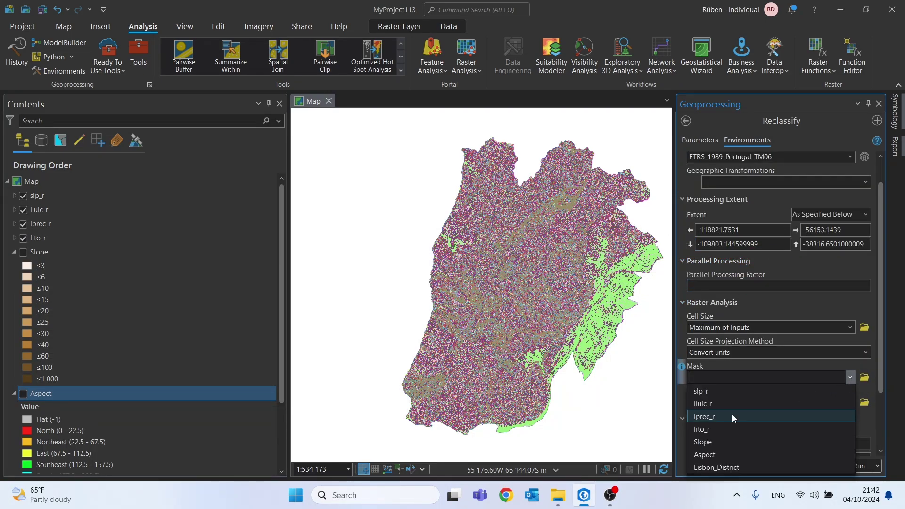
{"action": "left_click", "coordinate": [722, 467]}
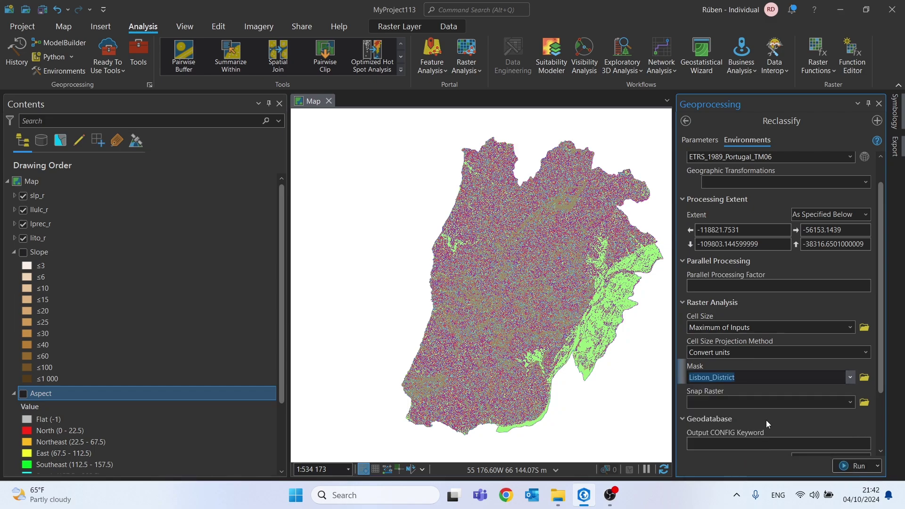
{"action": "left_click", "coordinate": [849, 401]}
{"action": "left_click", "coordinate": [701, 468]}
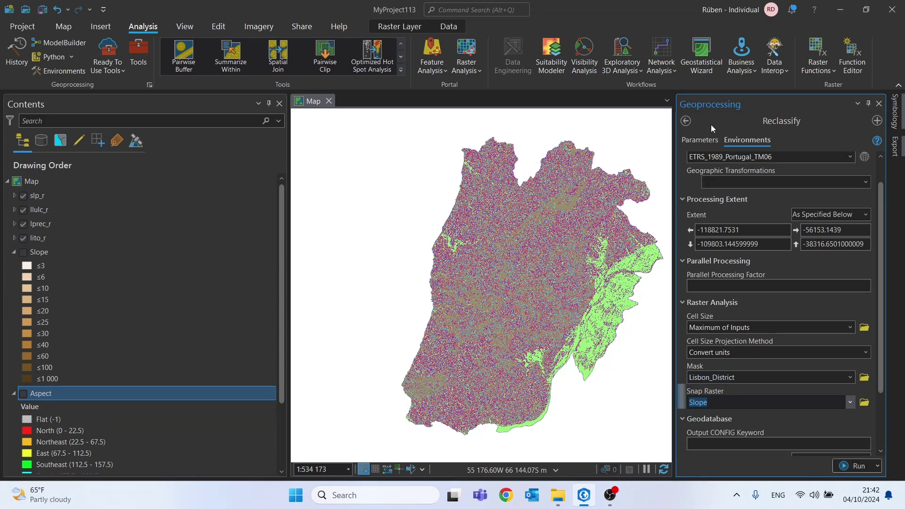
{"action": "left_click", "coordinate": [703, 138]}
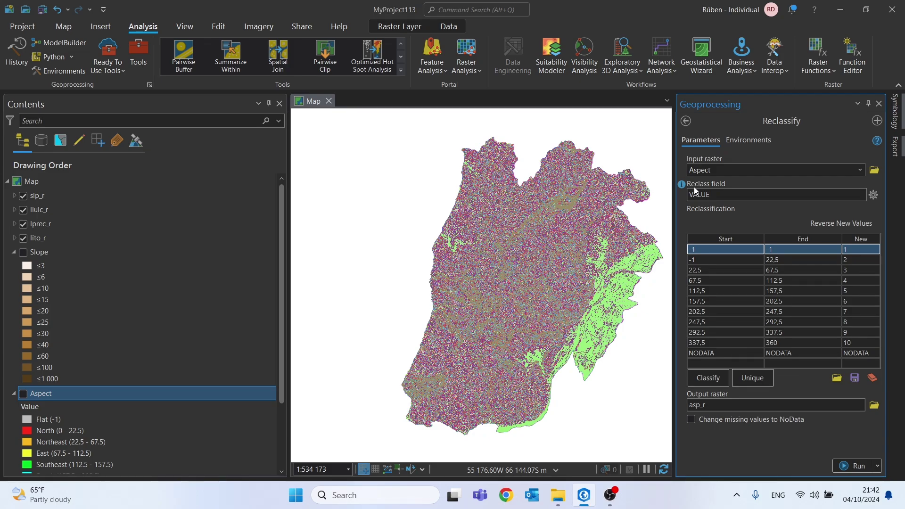
Set Flat to 0 and the -1–22.5 and 22.5–67.5 rows to 5
{"action": "left_click", "coordinate": [855, 253]}
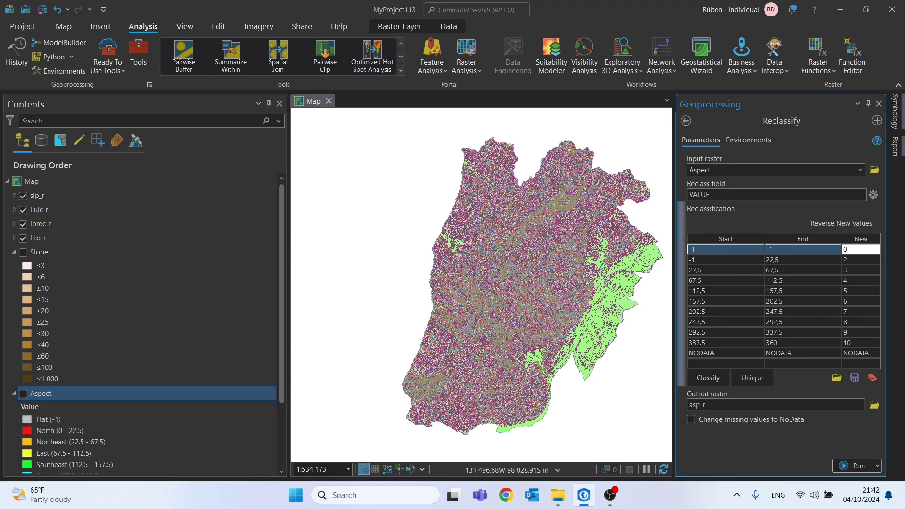
{"action": "type", "text": "0"}
{"action": "key", "text": "Return"}
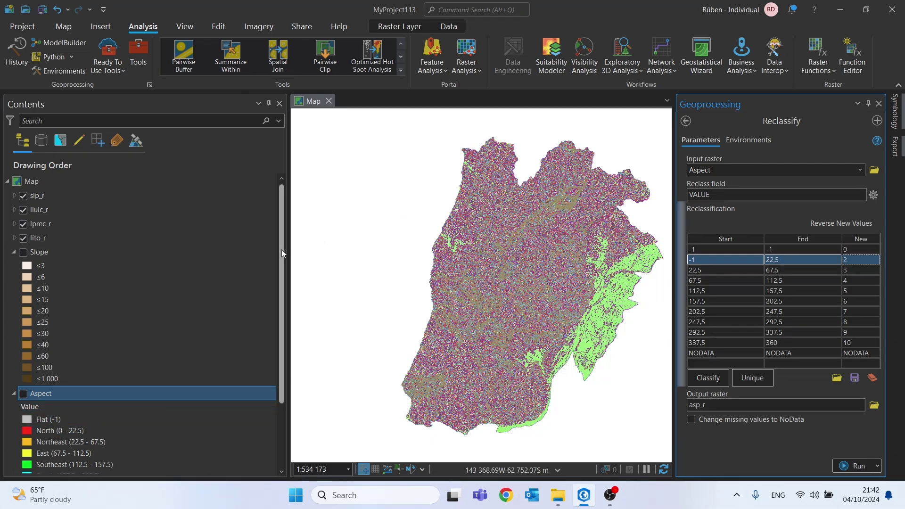
{"action": "scroll", "coordinate": [274, 335], "scroll_direction": "down", "scroll_amount": 3}
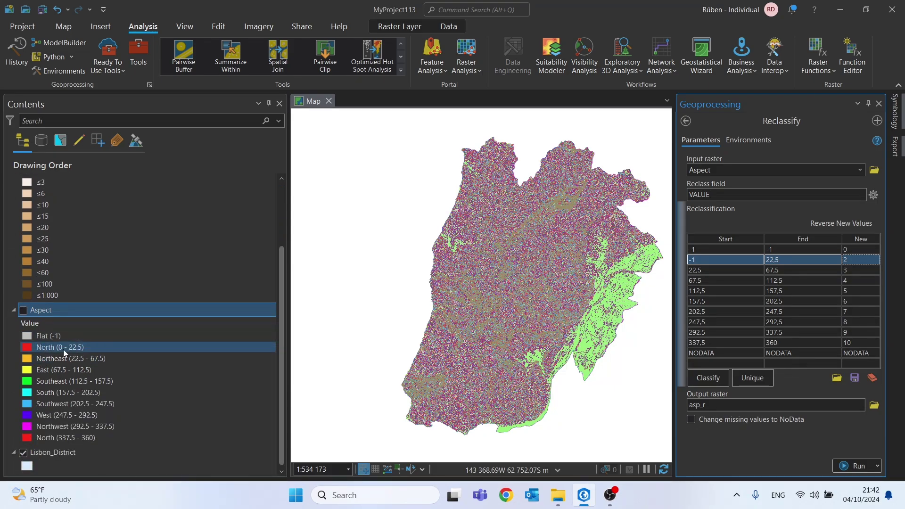
{"action": "left_click", "coordinate": [858, 260]}
{"action": "type", "text": "5"}
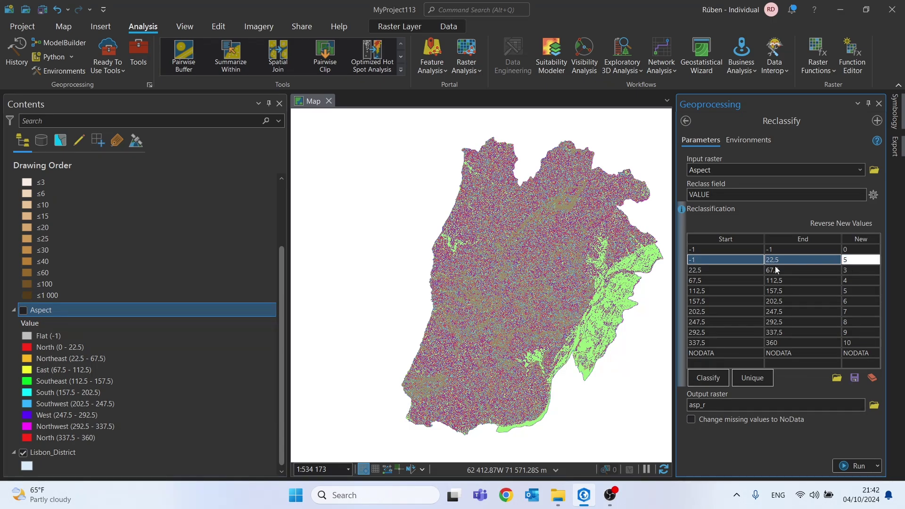
{"action": "left_click", "coordinate": [776, 269]}
{"action": "left_click", "coordinate": [850, 272]}
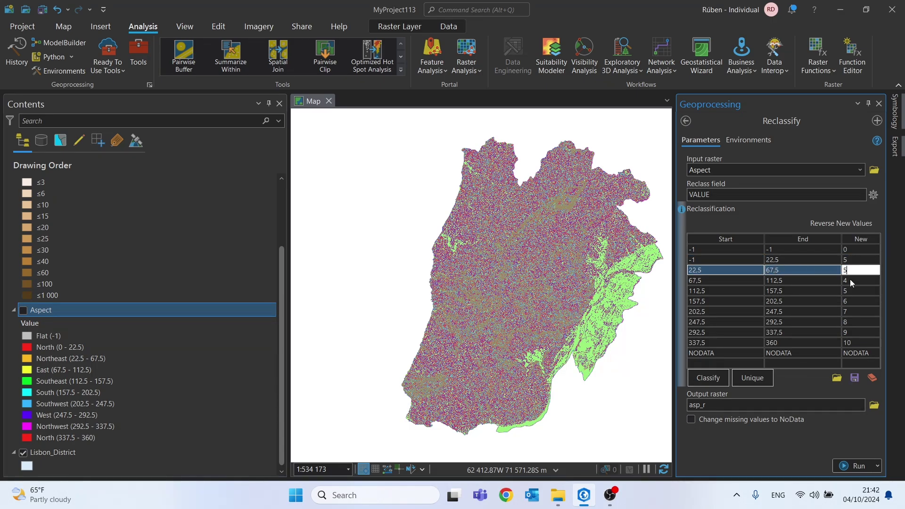
{"action": "left_click", "coordinate": [850, 283]}
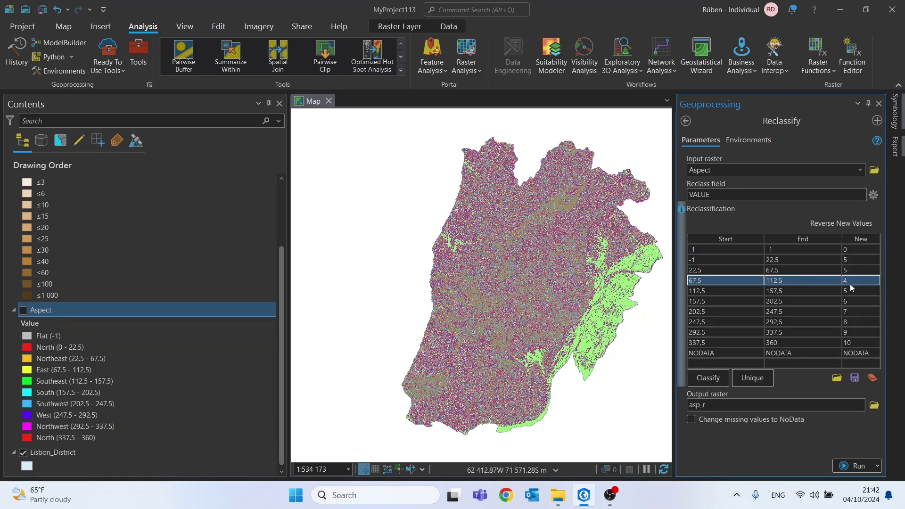
Set the 67.5–112.5 through 247.5–292.5 rows to 0
{"action": "type", "text": "0"}
{"action": "left_click", "coordinate": [853, 290]}
{"action": "type", "text": "0"}
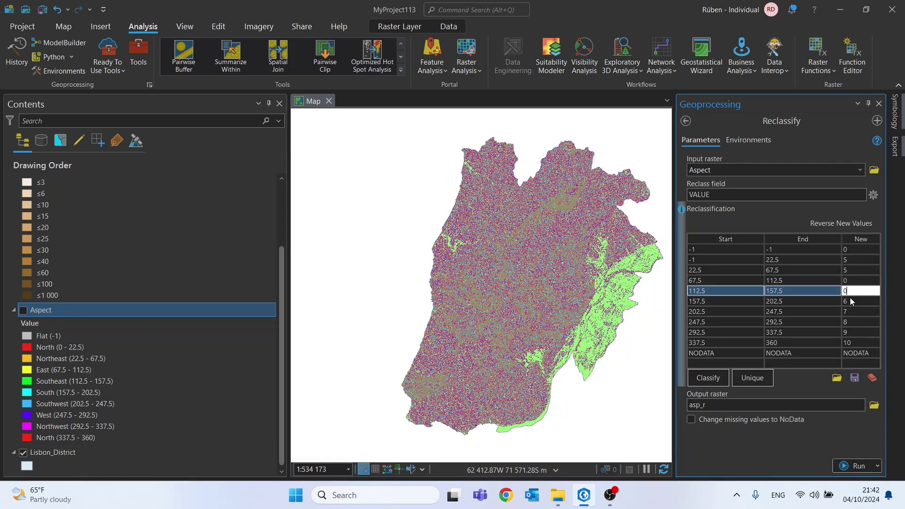
{"action": "left_click", "coordinate": [848, 302]}
{"action": "type", "text": "0"}
{"action": "left_click", "coordinate": [848, 312]}
{"action": "type", "text": "0"}
{"action": "left_click", "coordinate": [850, 321]}
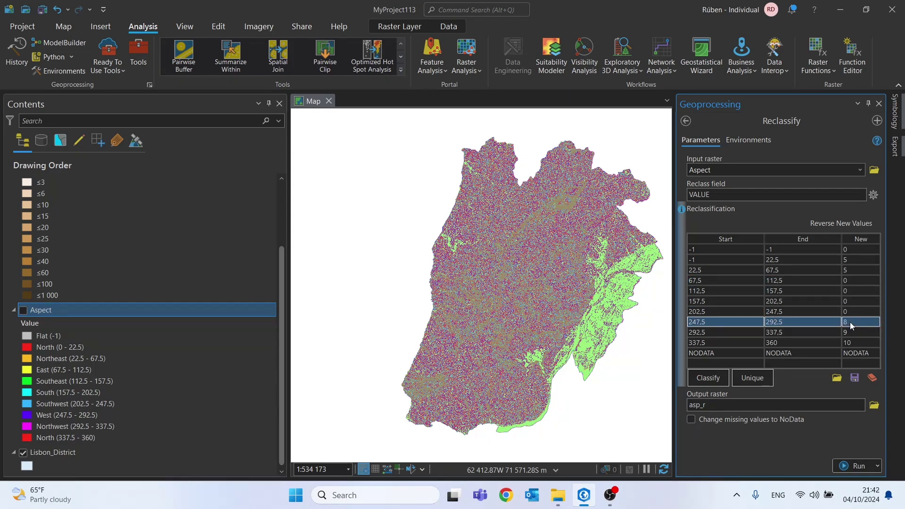
{"action": "type", "text": "0"}
{"action": "left_click", "coordinate": [853, 334]}
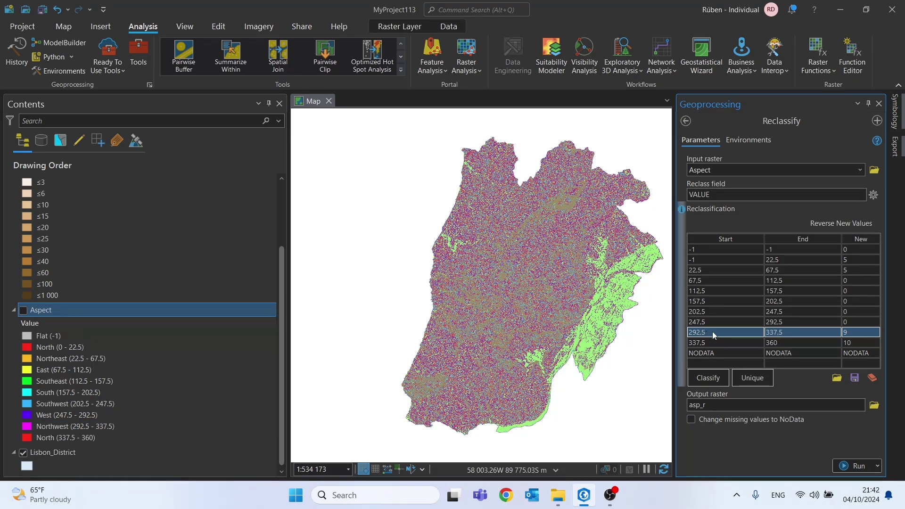
Set the 292.5–337.5 and 337.5–360 rows to 5
{"action": "left_click", "coordinate": [855, 332]}
{"action": "type", "text": "5"}
{"action": "left_click", "coordinate": [849, 344]}
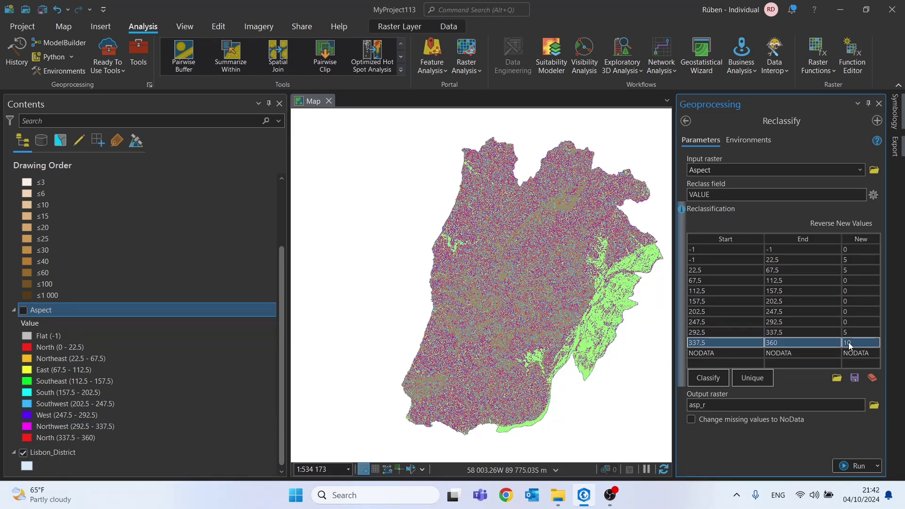
{"action": "left_click", "coordinate": [854, 344]}
{"action": "type", "text": "5"}
{"action": "key", "text": "Up"}
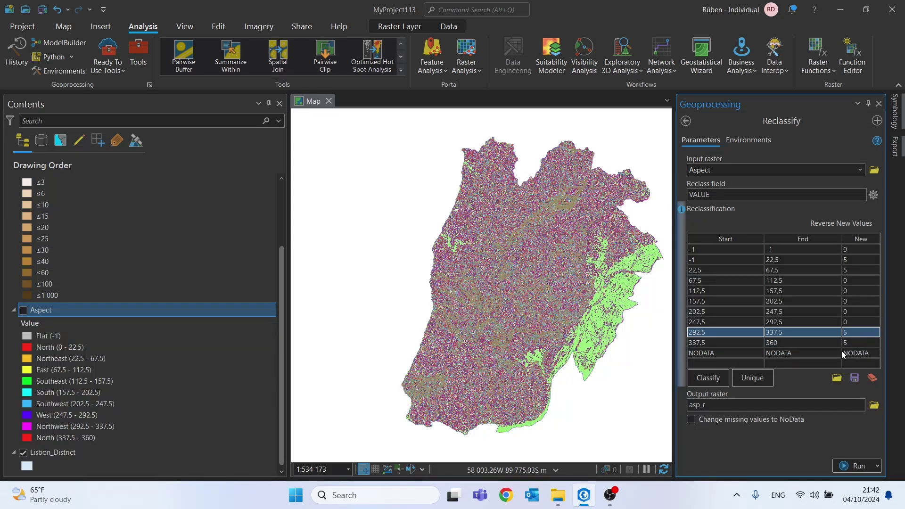
Run the reclass to create asp_r, remove the Slope and Aspect layers, and collapse asp_r
{"action": "left_click", "coordinate": [854, 464]}
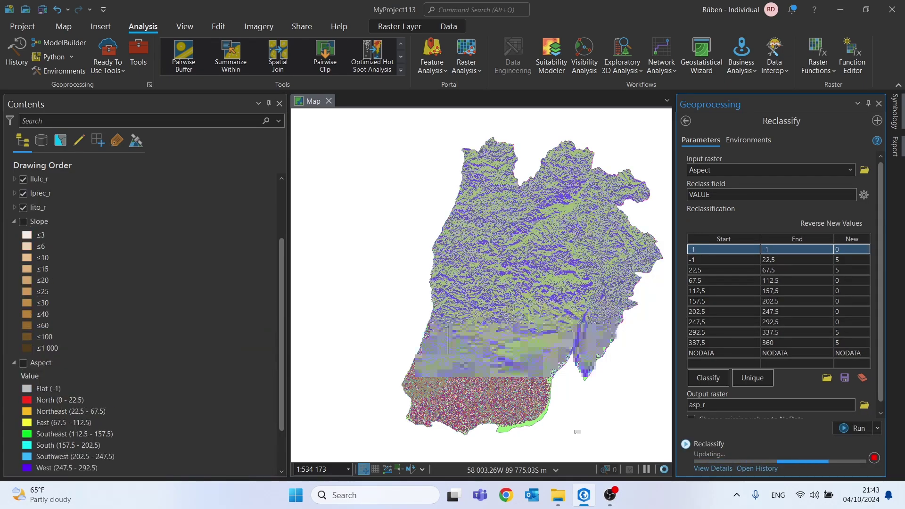
{"action": "left_click", "coordinate": [29, 223]}
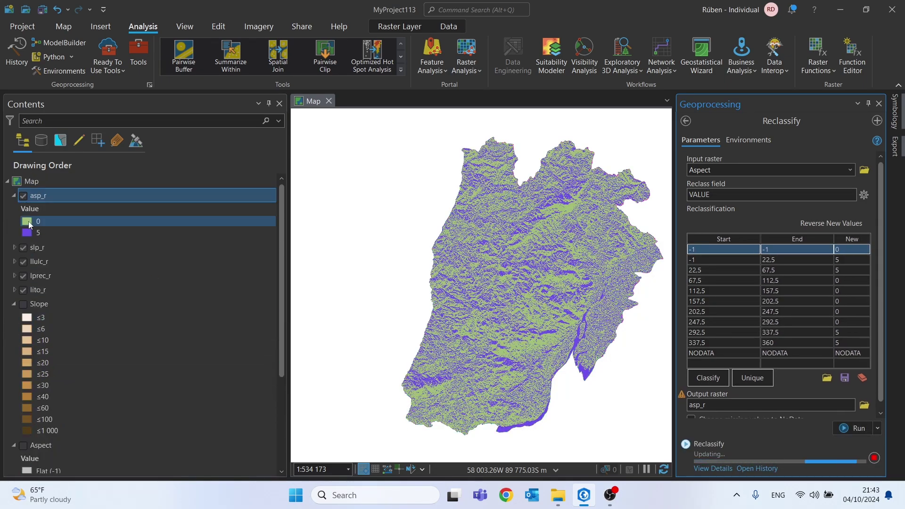
{"action": "scroll", "coordinate": [61, 282], "scroll_direction": "down", "scroll_amount": 4}
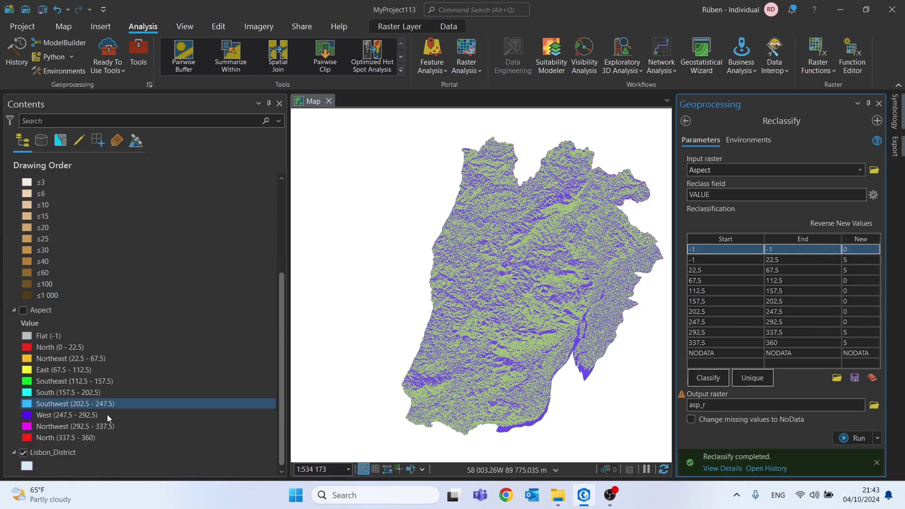
{"action": "left_click", "coordinate": [58, 313]}
{"action": "scroll", "coordinate": [58, 315], "scroll_direction": "up", "scroll_amount": 3}
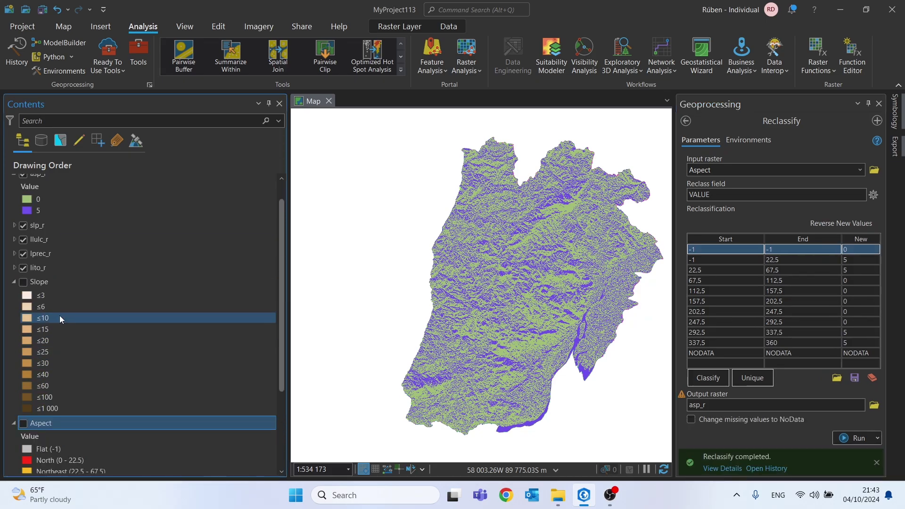
{"action": "left_click", "coordinate": [50, 281], "text": "ctrl"}
{"action": "right_click", "coordinate": [49, 282]}
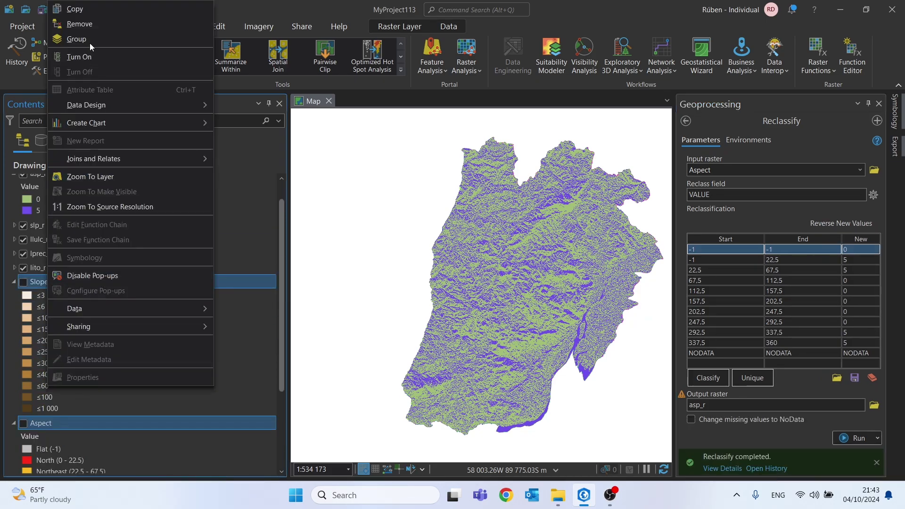
{"action": "left_click", "coordinate": [86, 25]}
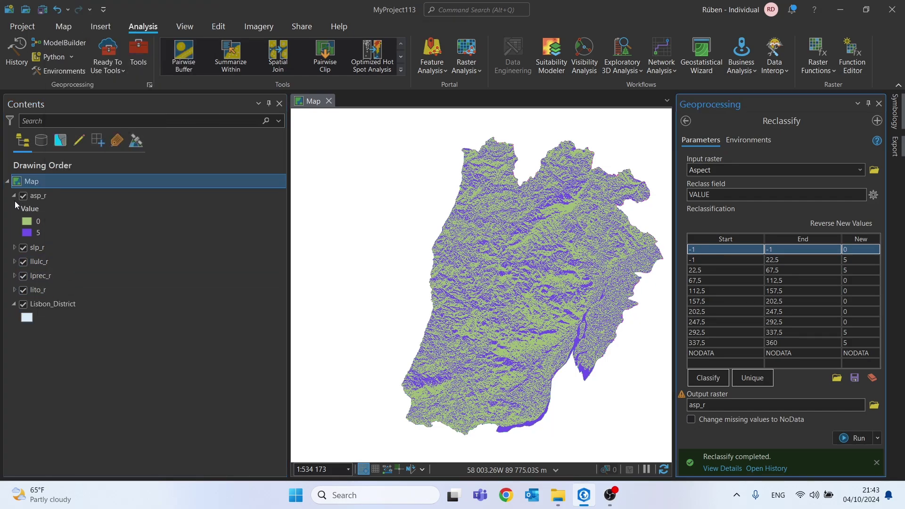
{"action": "left_click", "coordinate": [15, 195]}
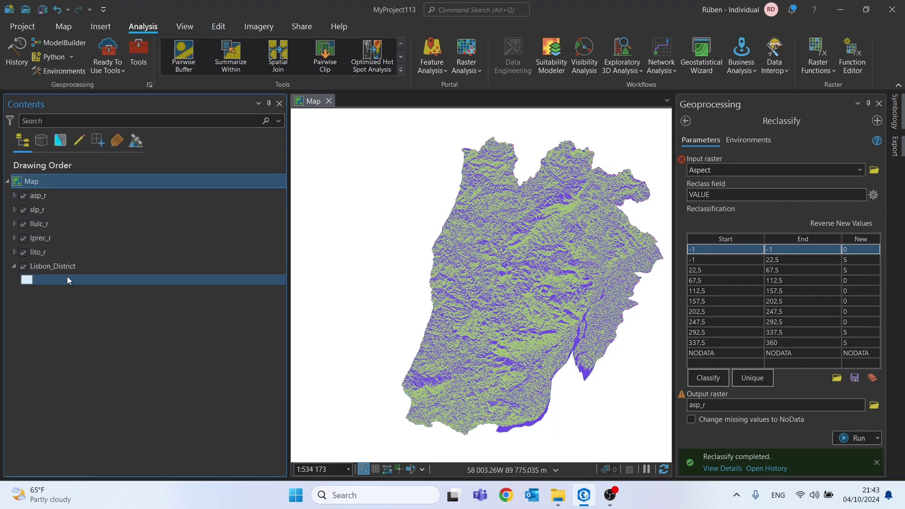
Open the Spatial Analyst Raster Calculator tool from a 'ra' tool search
{"action": "left_click", "coordinate": [686, 121]}
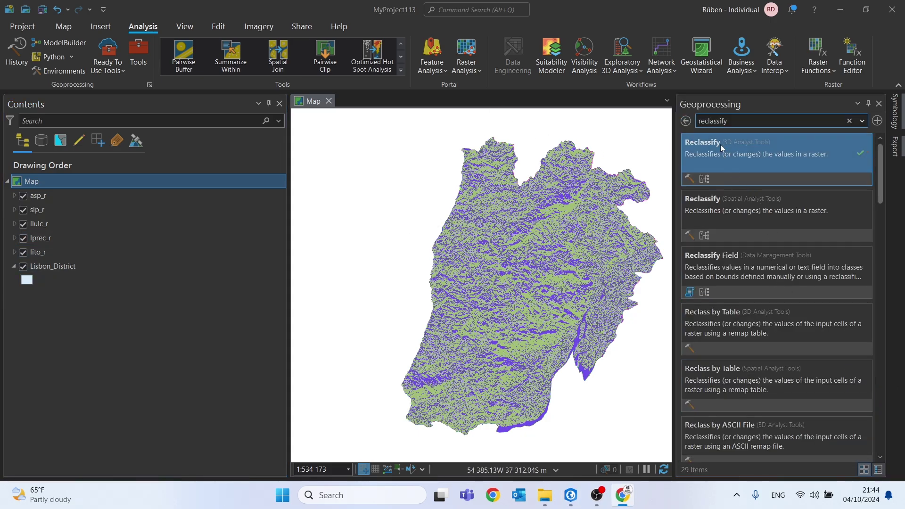
{"action": "left_click", "coordinate": [679, 117]}
{"action": "type", "text": "raster cal"}
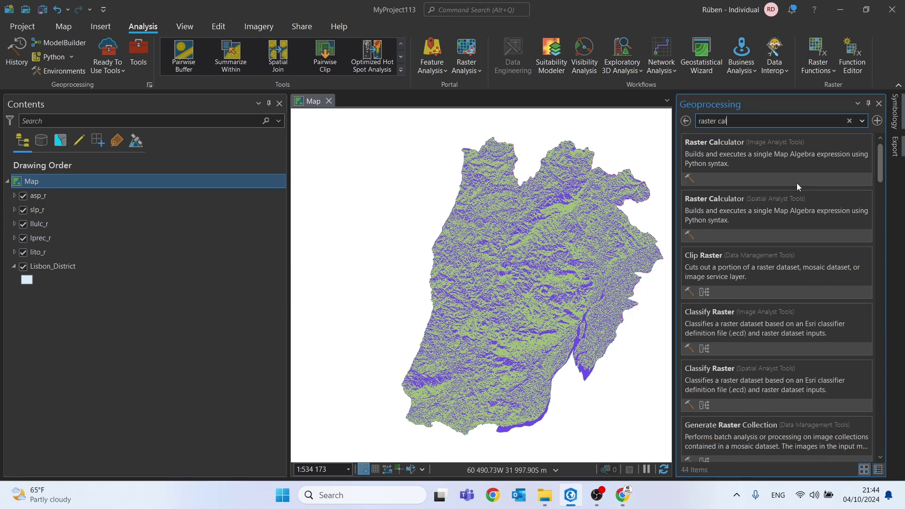
{"action": "left_click", "coordinate": [729, 162]}
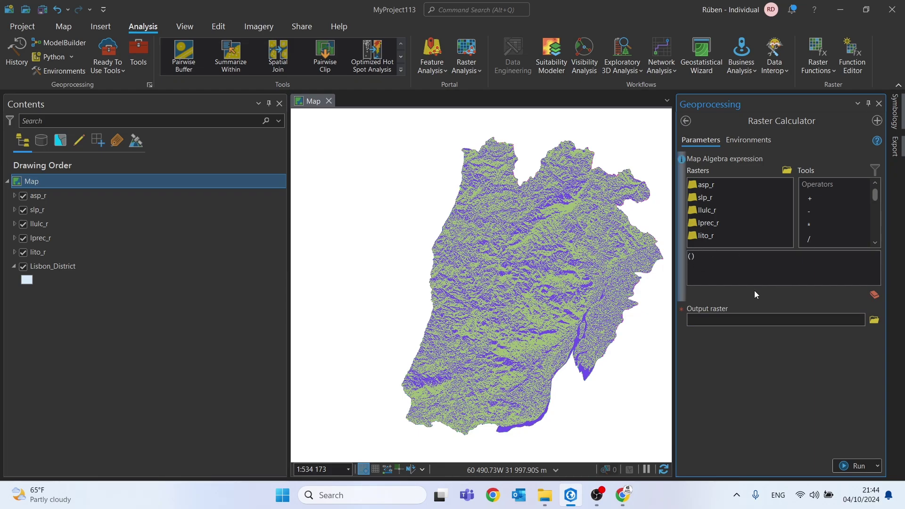
Build the expression ("asp_r"*0.18) + ("slp_r"*0.23) + () + () + ()
{"action": "type", "text": "+ () + () + () + ()"}
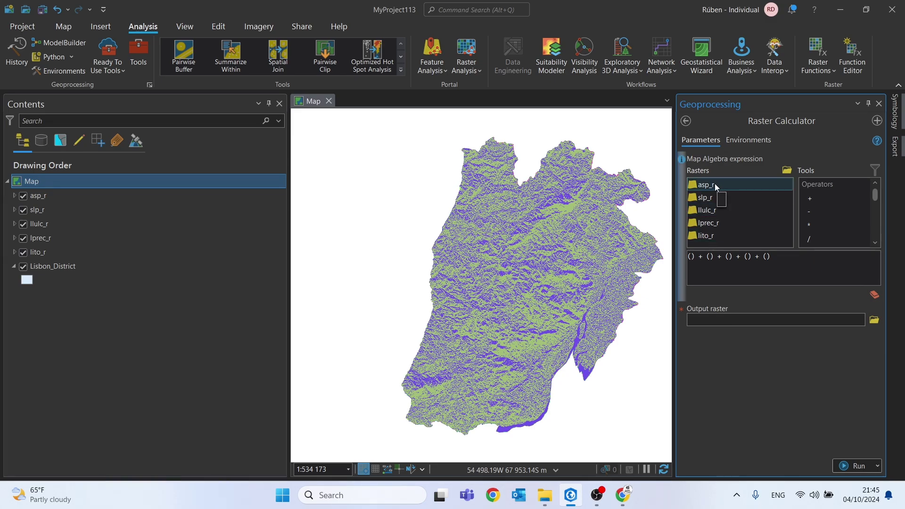
{"action": "left_click_drag", "start_coordinate": [705, 188], "coordinate": [702, 255]}
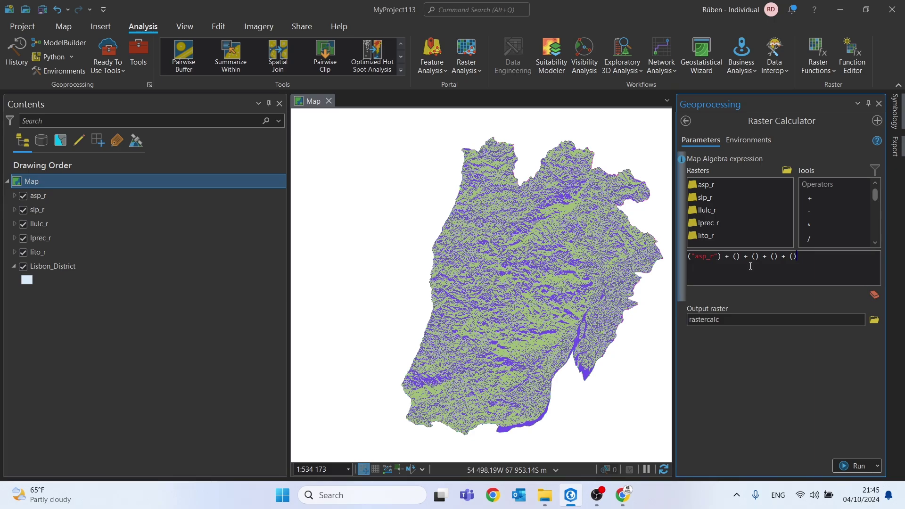
{"action": "type", "text": "*0.18"}
{"action": "left_click", "coordinate": [756, 257]}
{"action": "double_click", "coordinate": [708, 197]}
{"action": "left_click", "coordinate": [786, 257]}
{"action": "type", "text": "*0.23"}
Fix the misplaced operator and stray bracket in the slp_r term
{"action": "left_click", "coordinate": [784, 281]}
{"action": "key", "text": "Delete"}
{"action": "key", "text": "BackSpace"}
{"action": "type", "text": "*0.18)"}
Fill the remaining terms with llulc_r*0.18, lprec_r*0.18 and lito_r*0.23
{"action": "double_click", "coordinate": [704, 211]}
{"action": "type", "text": "*"}
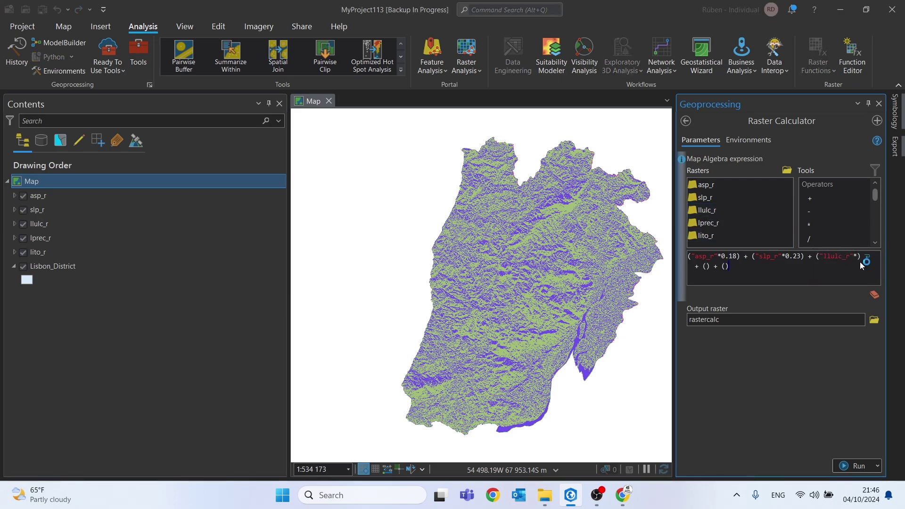
{"action": "type", "text": "0."}
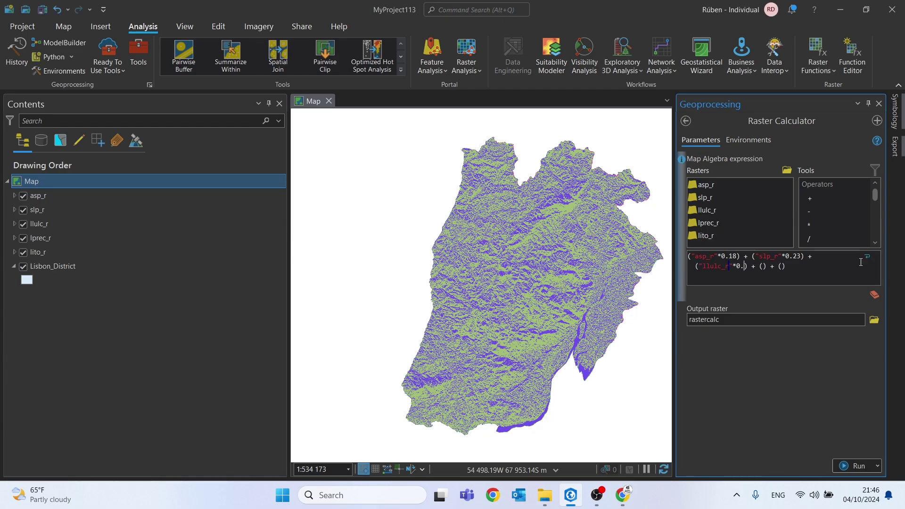
{"action": "type", "text": "18"}
{"action": "left_click", "coordinate": [795, 266]}
{"action": "double_click", "coordinate": [707, 223]}
{"action": "key", "text": "Left"}
{"action": "key", "text": "Left"}
{"action": "key", "text": "Left"}
{"action": "key", "text": "Left"}
{"action": "key", "text": "Left"}
{"action": "key", "text": "Left"}
{"action": "type", "text": "*0.18"}
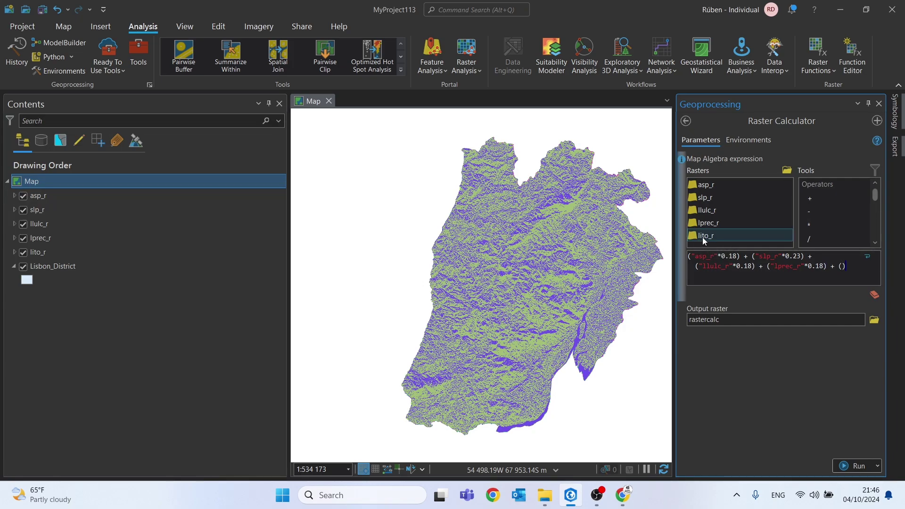
{"action": "double_click", "coordinate": [702, 236]}
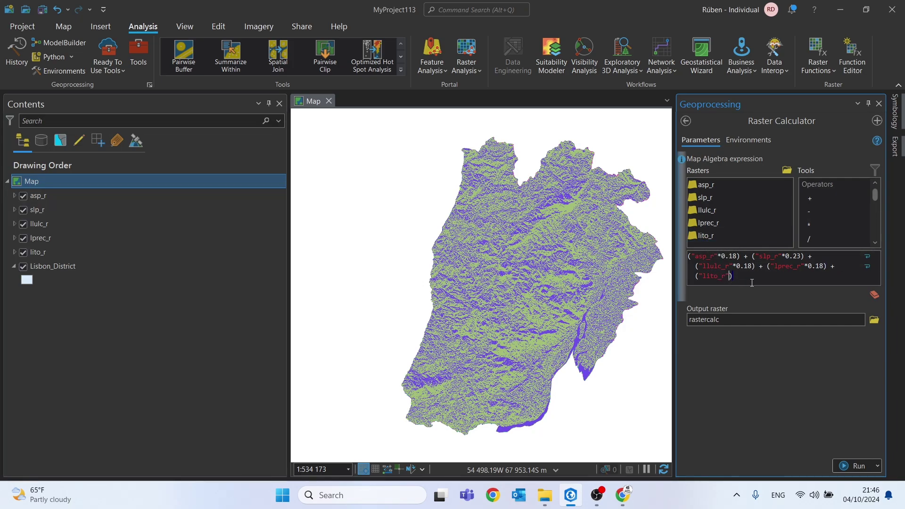
{"action": "type", "text": "*0.23"}
Save the Raster Calculator output as susc in the YouTube Tutorial Exports folder
{"action": "left_click", "coordinate": [873, 321]}
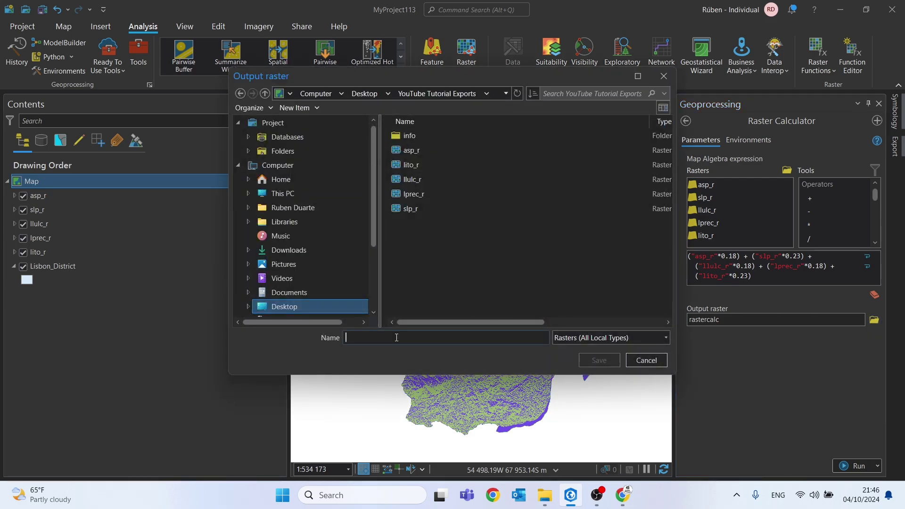
{"action": "type", "text": "sus"}
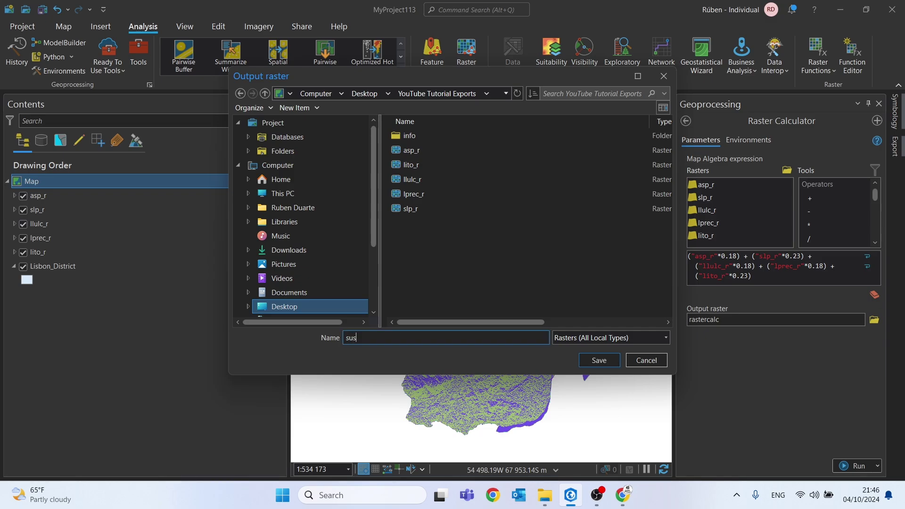
{"action": "type", "text": "c"}
{"action": "left_click", "coordinate": [610, 360]}
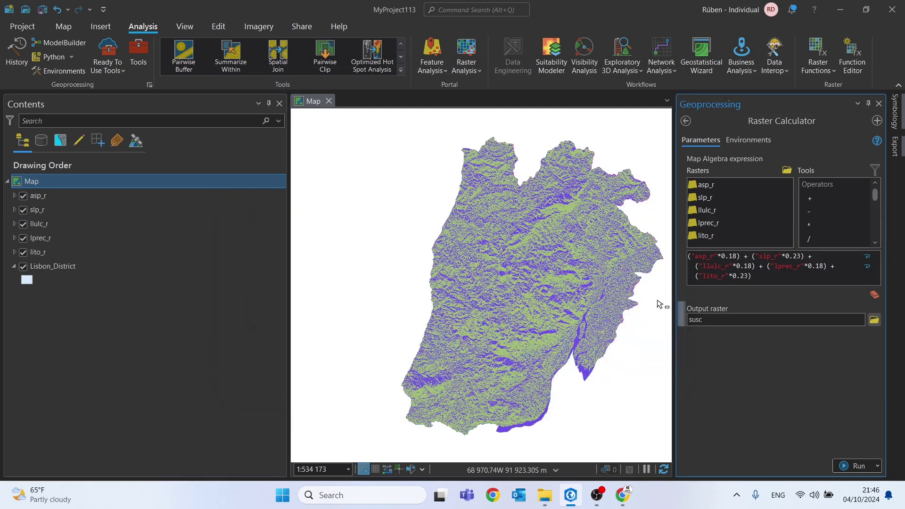
Use the map's coordinate system, Lisbon_District extent and mask, asp_r snap raster, then run
{"action": "left_click", "coordinate": [764, 141]}
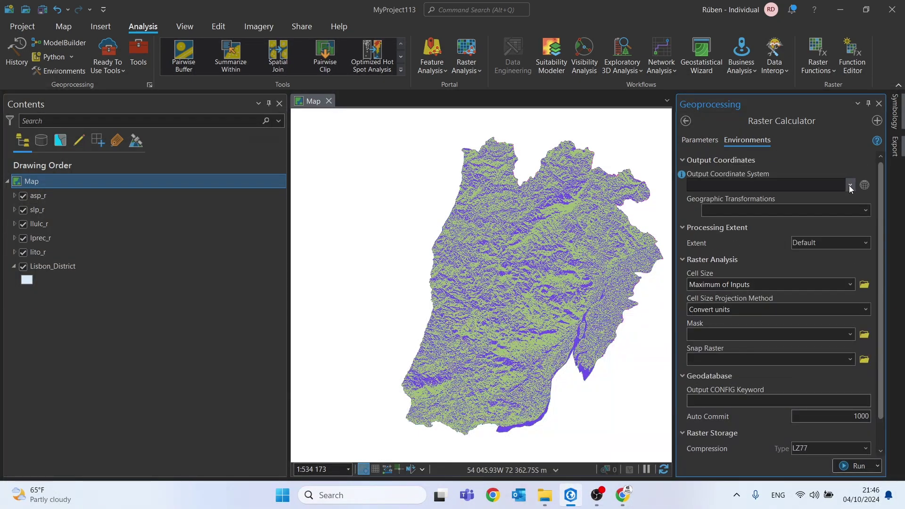
{"action": "left_click", "coordinate": [850, 185]}
{"action": "left_click", "coordinate": [733, 200]}
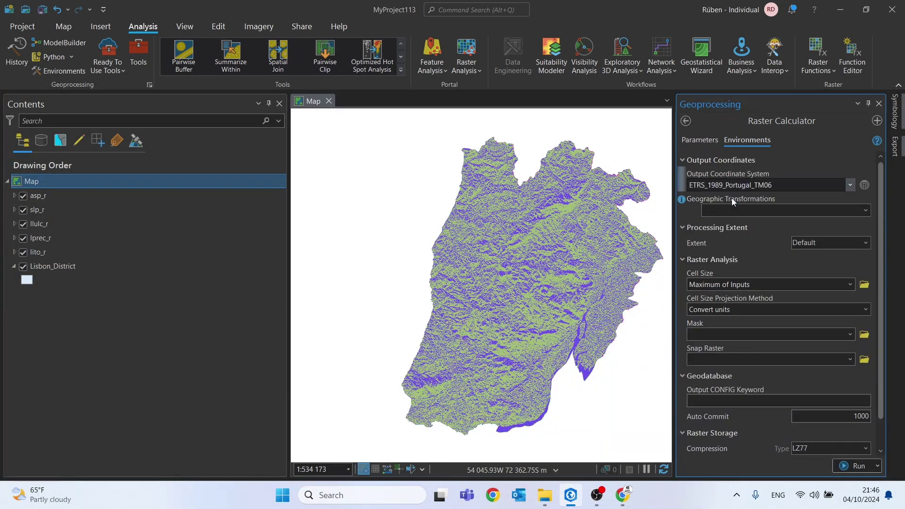
{"action": "left_click", "coordinate": [845, 244]}
{"action": "left_click", "coordinate": [817, 407]}
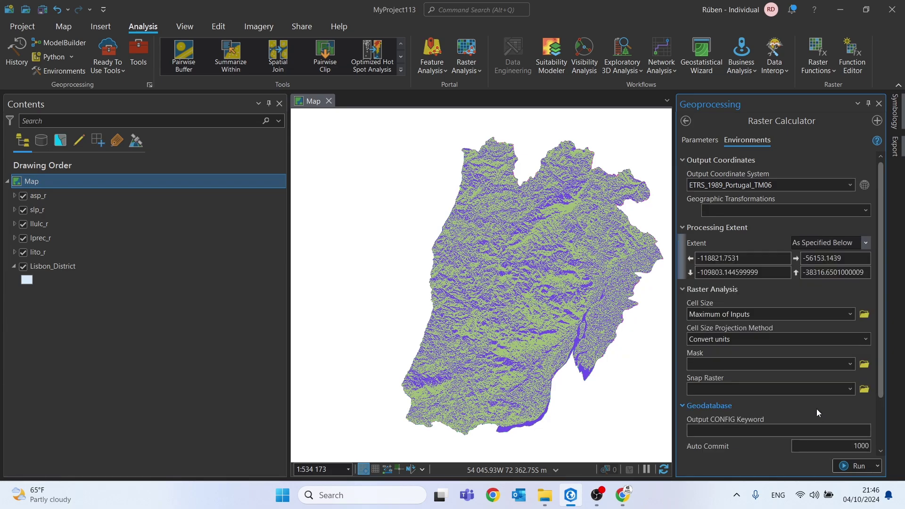
{"action": "left_click", "coordinate": [850, 364]}
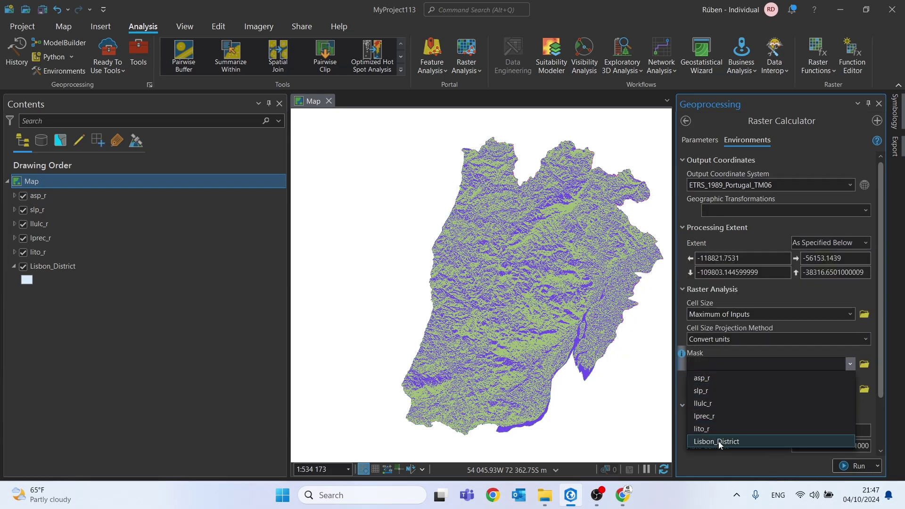
{"action": "left_click", "coordinate": [718, 441]}
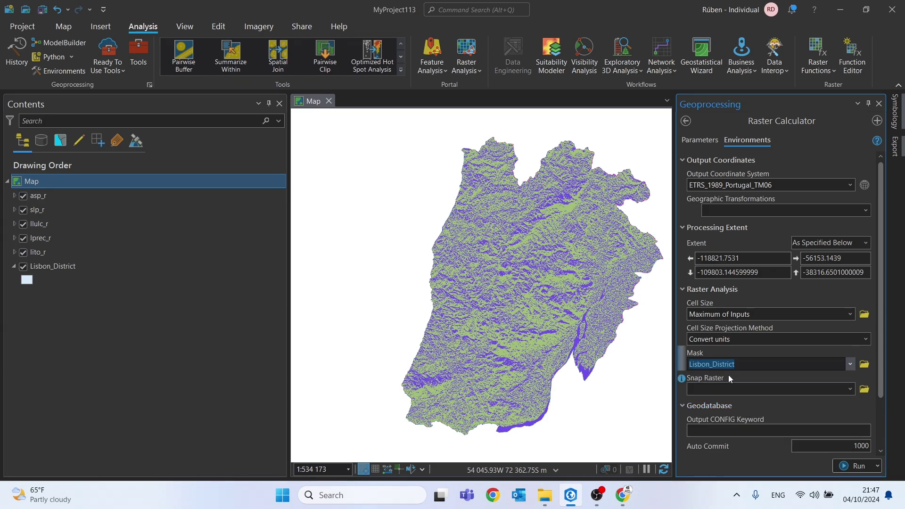
{"action": "left_click", "coordinate": [852, 389]}
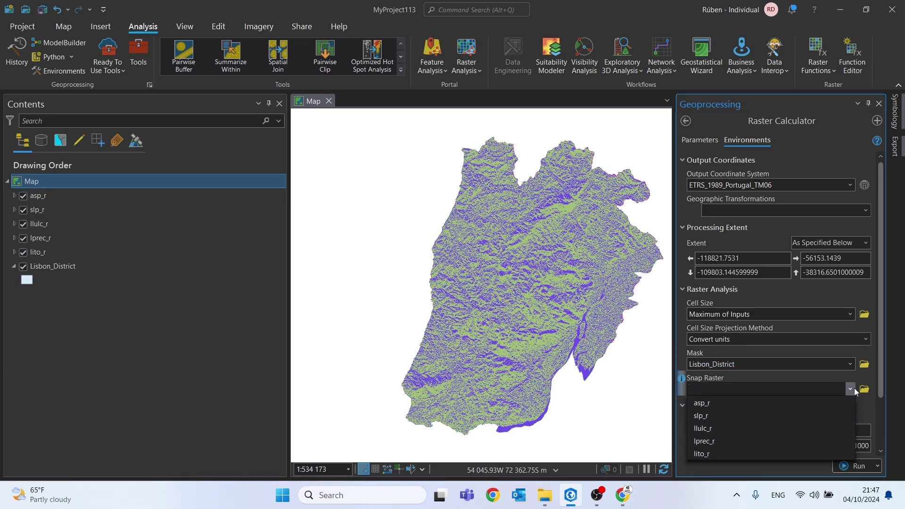
{"action": "left_click", "coordinate": [698, 404]}
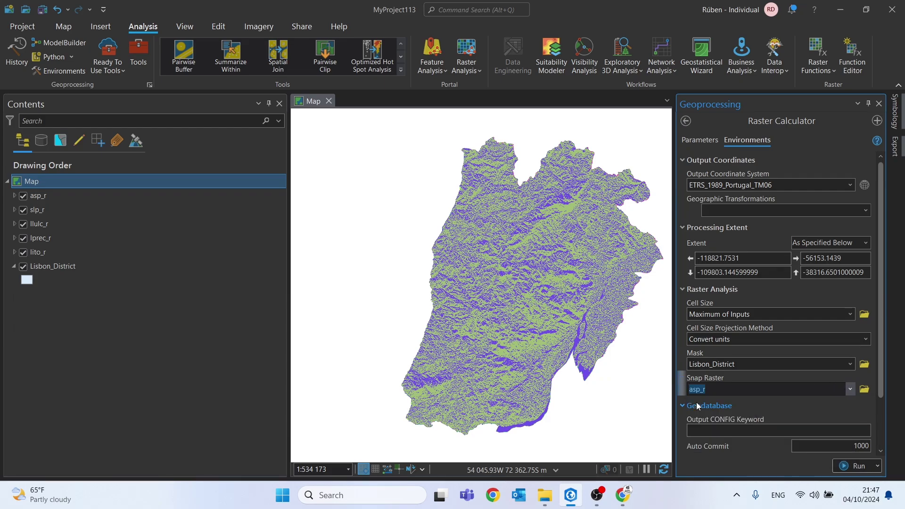
{"action": "left_click", "coordinate": [847, 468]}
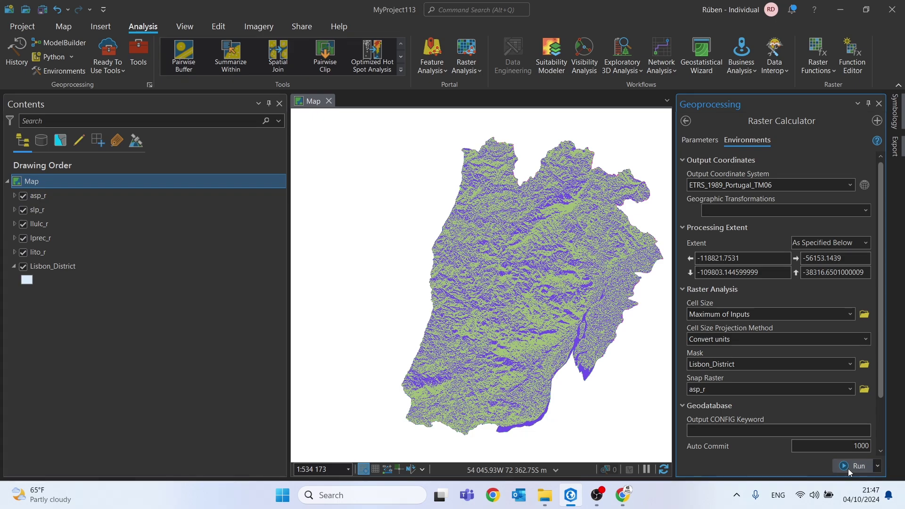
Hide asp_r, slp_r, llulc_r, lprec_r and lito_r, and move Lisbon_District to the top of Contents
{"action": "mouse_move", "coordinate": [847, 469]}
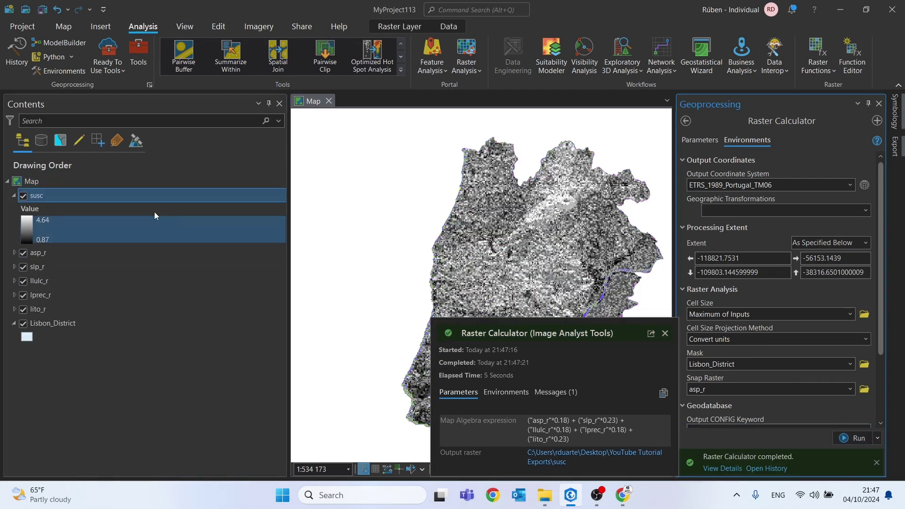
{"action": "left_click", "coordinate": [23, 253]}
{"action": "left_click", "coordinate": [23, 267]}
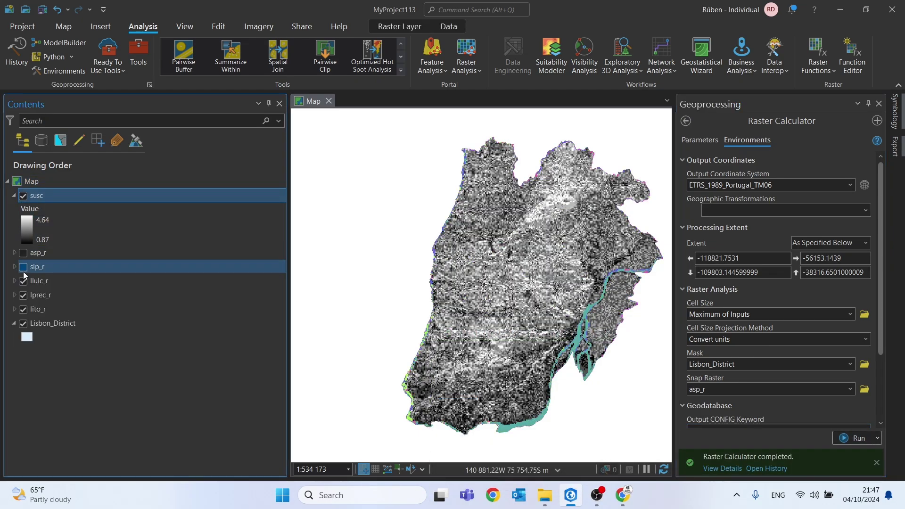
{"action": "left_click", "coordinate": [23, 281]}
{"action": "left_click", "coordinate": [23, 295]}
{"action": "left_click", "coordinate": [23, 309]}
{"action": "left_click", "coordinate": [25, 323]}
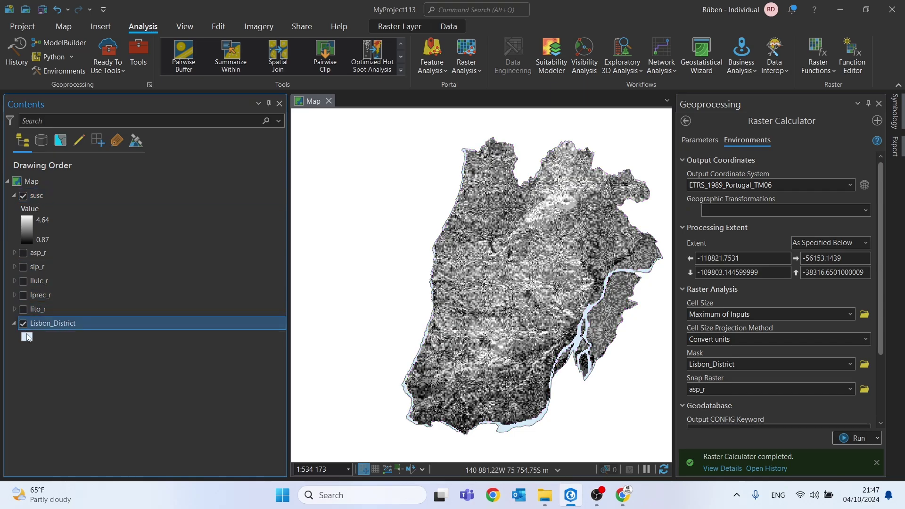
{"action": "left_click_drag", "start_coordinate": [47, 323], "coordinate": [50, 196]}
Make Lisbon_District a hollow polygon with a black outline, then close the symbol and geoprocessing panes
{"action": "left_click", "coordinate": [28, 209]}
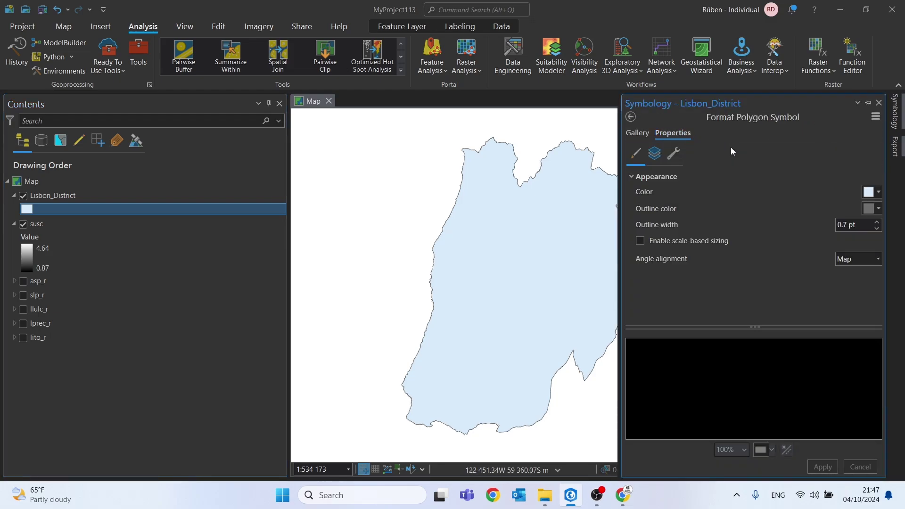
{"action": "left_click", "coordinate": [873, 209]}
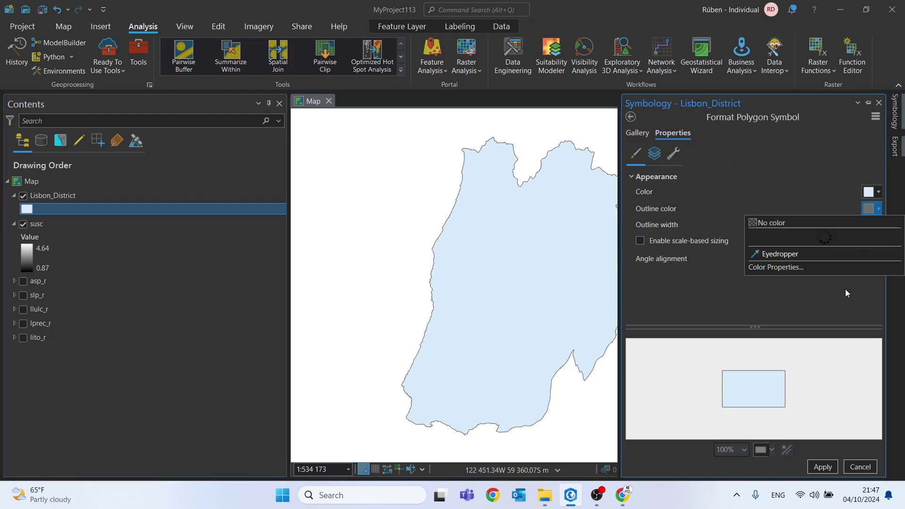
{"action": "left_click", "coordinate": [756, 354]}
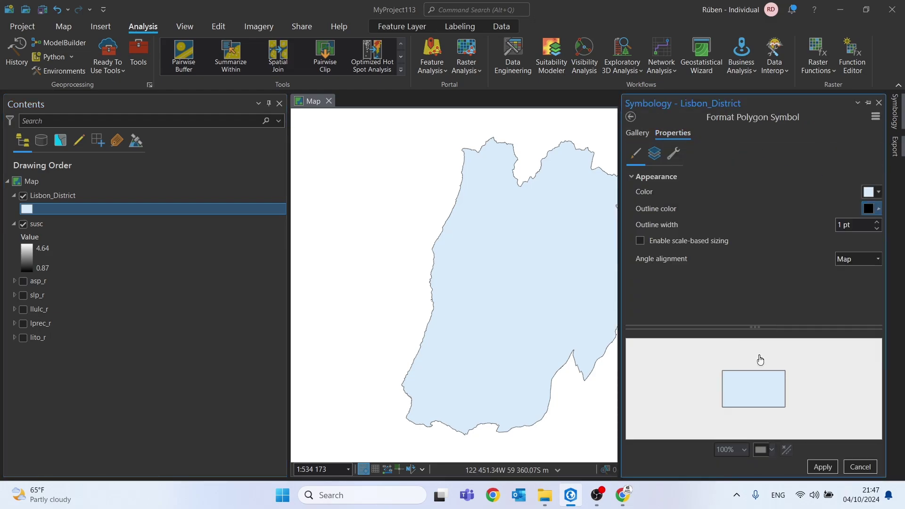
{"action": "left_click", "coordinate": [871, 192]}
{"action": "left_click", "coordinate": [850, 206]}
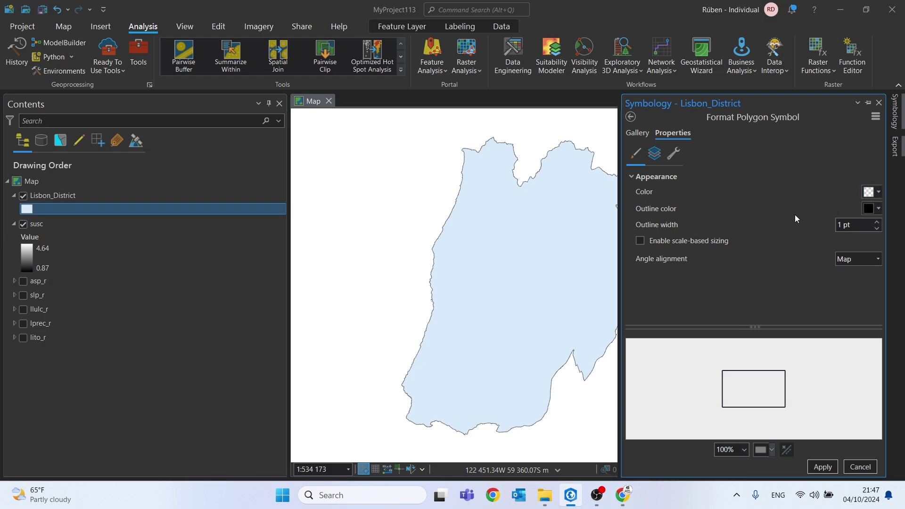
{"action": "left_click", "coordinate": [823, 467]}
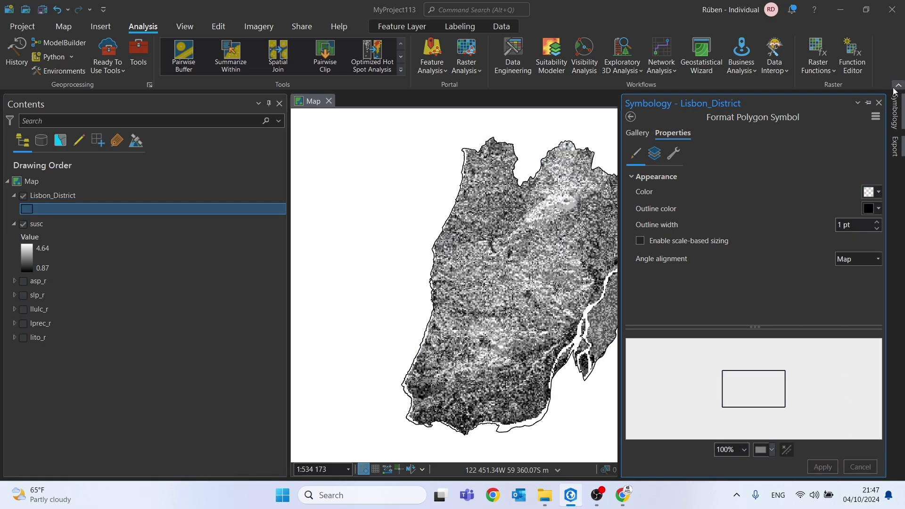
{"action": "left_click", "coordinate": [879, 102]}
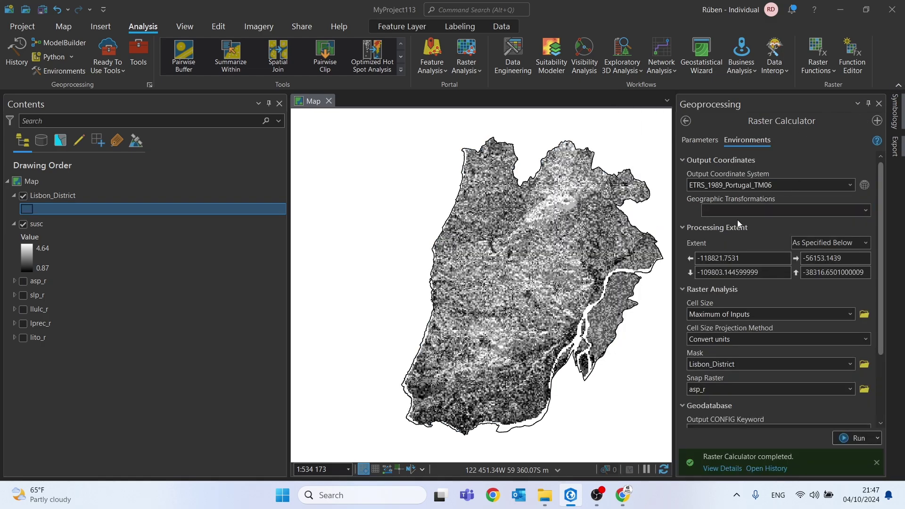
{"action": "left_click", "coordinate": [879, 103]}
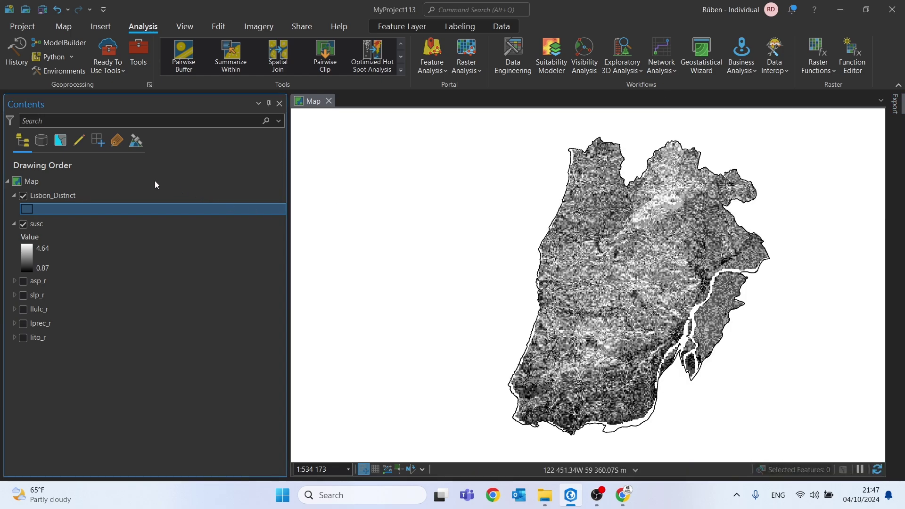
Apply the green-yellow-red colour ramp to the susc raster's symbology
{"action": "right_click", "coordinate": [50, 225]}
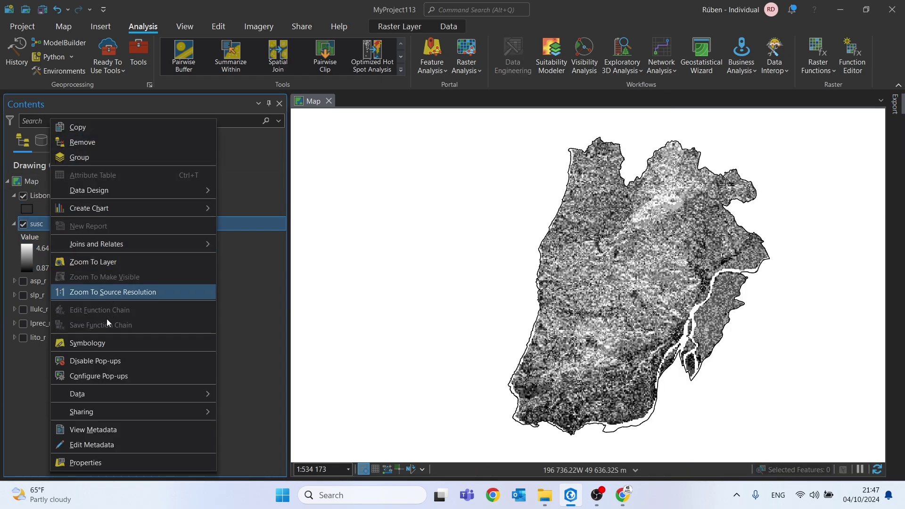
{"action": "left_click", "coordinate": [100, 338]}
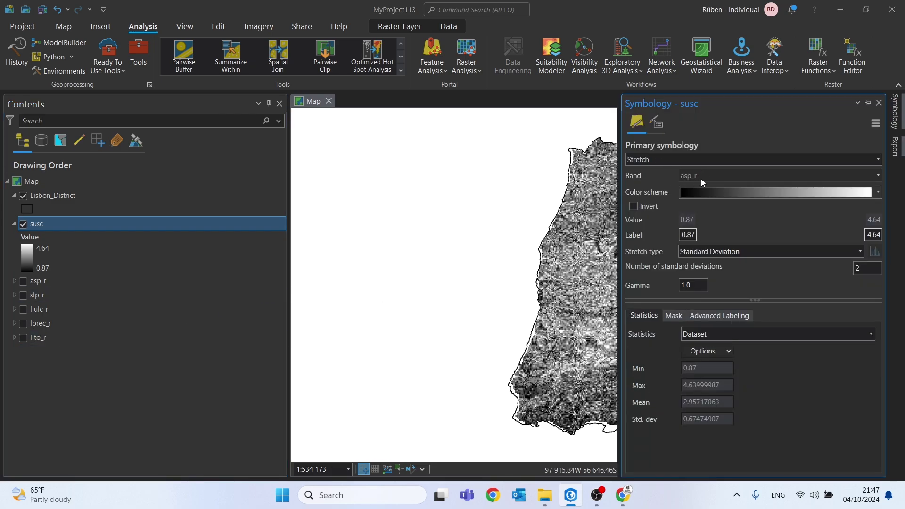
{"action": "left_click", "coordinate": [714, 193]}
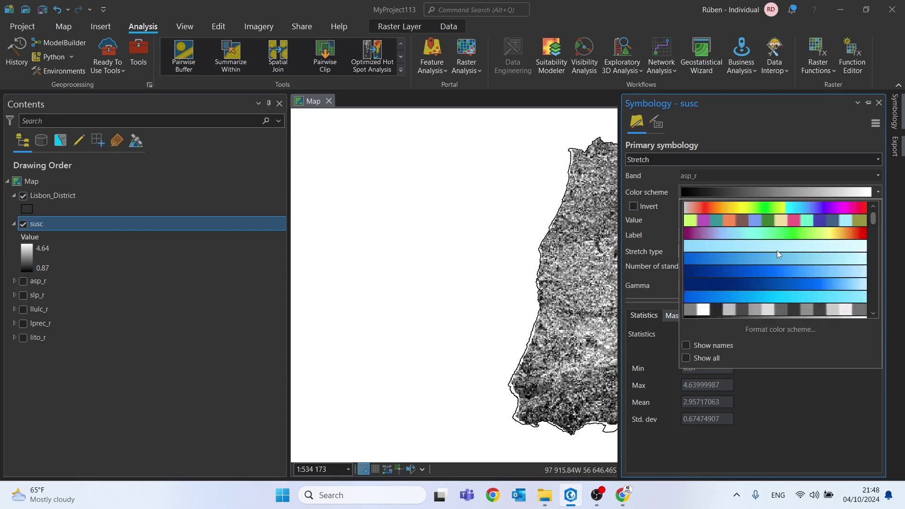
{"action": "scroll", "coordinate": [777, 250], "scroll_direction": "down", "scroll_amount": 1}
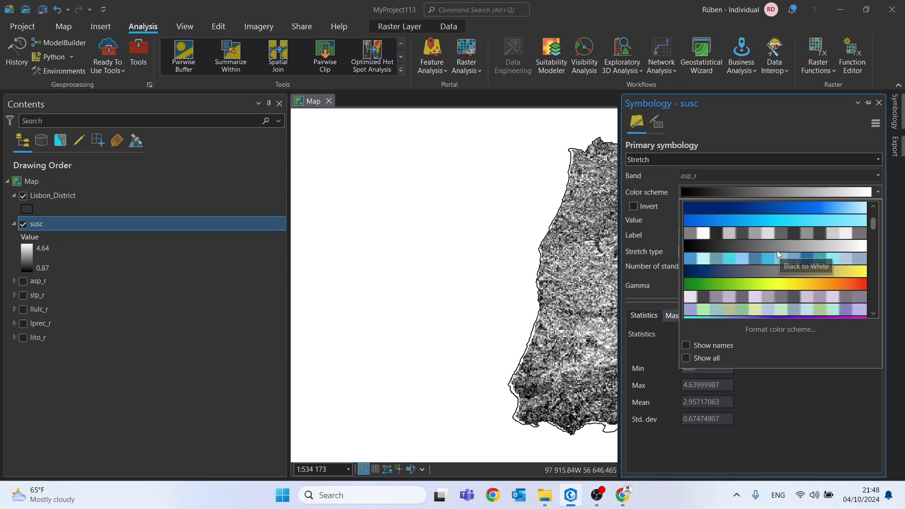
{"action": "left_click", "coordinate": [719, 285]}
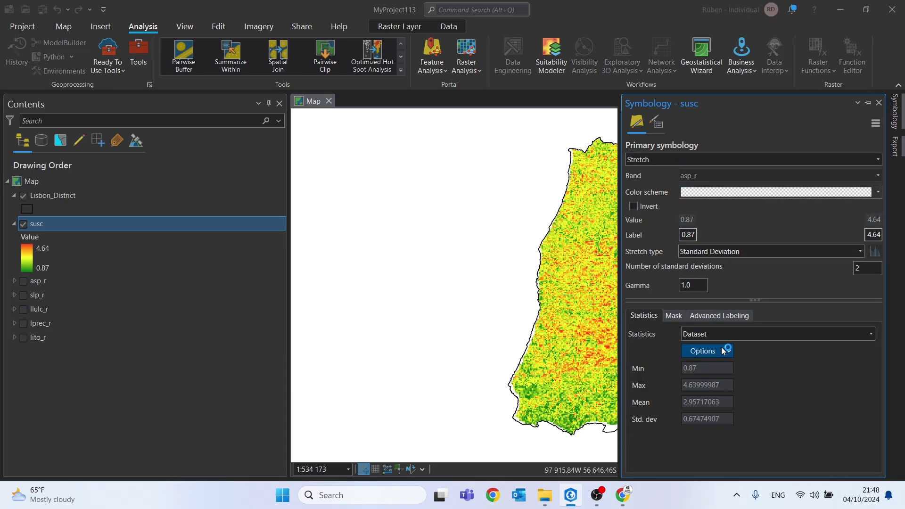
Collapse the Symbology pane and pan the map to centre the district
{"action": "left_click", "coordinate": [367, 227]}
{"action": "left_click_drag", "start_coordinate": [602, 273], "coordinate": [479, 248]}
{"action": "left_click", "coordinate": [37, 252]}
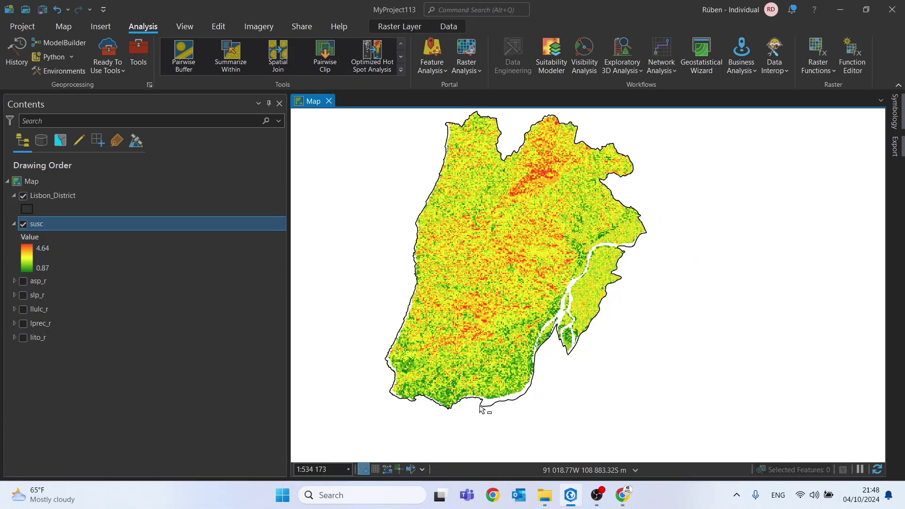
Switch the susc raster's symbology to Classify and compute its histogram
{"action": "right_click", "coordinate": [49, 222]}
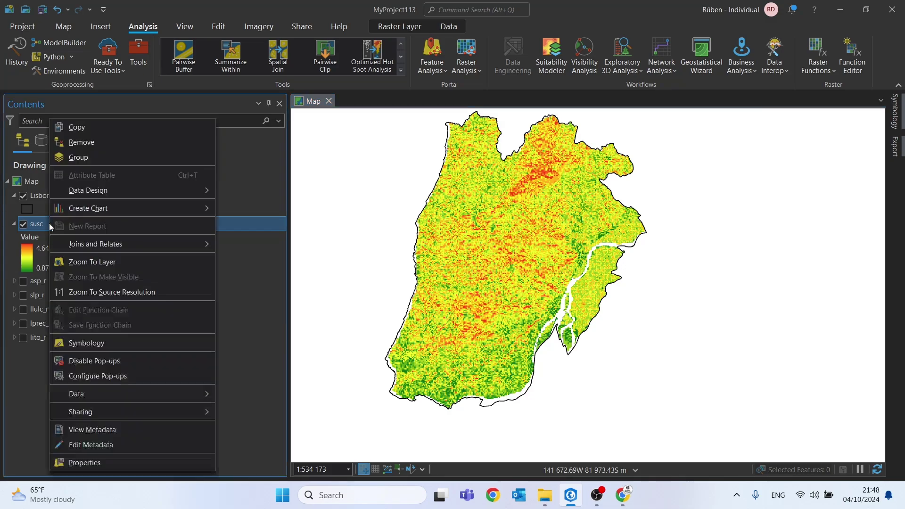
{"action": "left_click", "coordinate": [87, 347]}
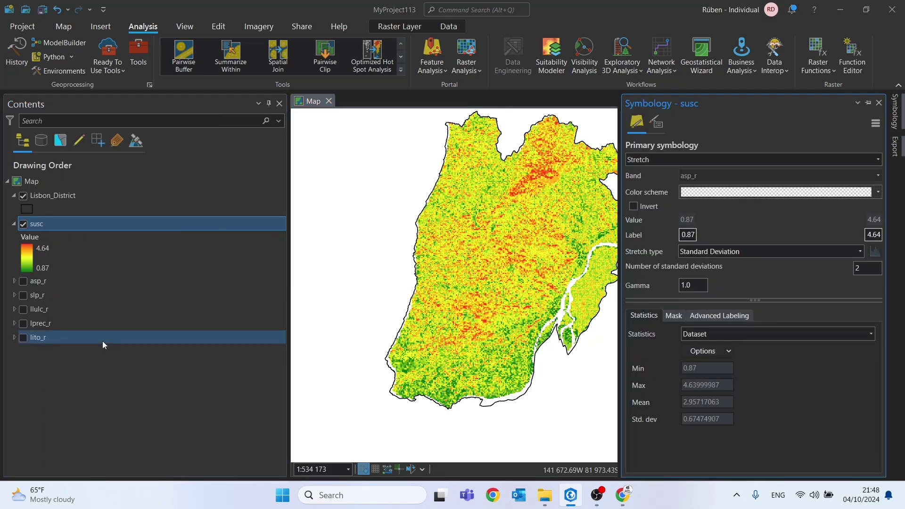
{"action": "left_click", "coordinate": [868, 103]}
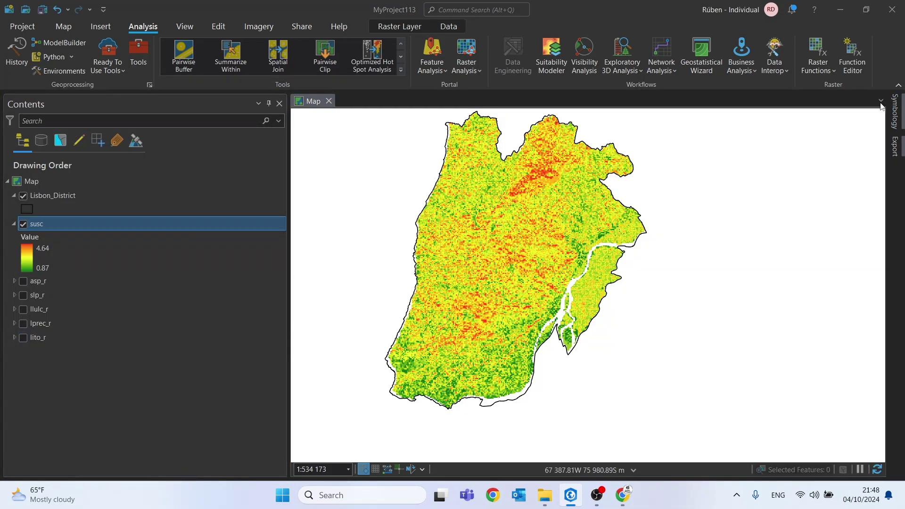
{"action": "left_click", "coordinate": [771, 161]}
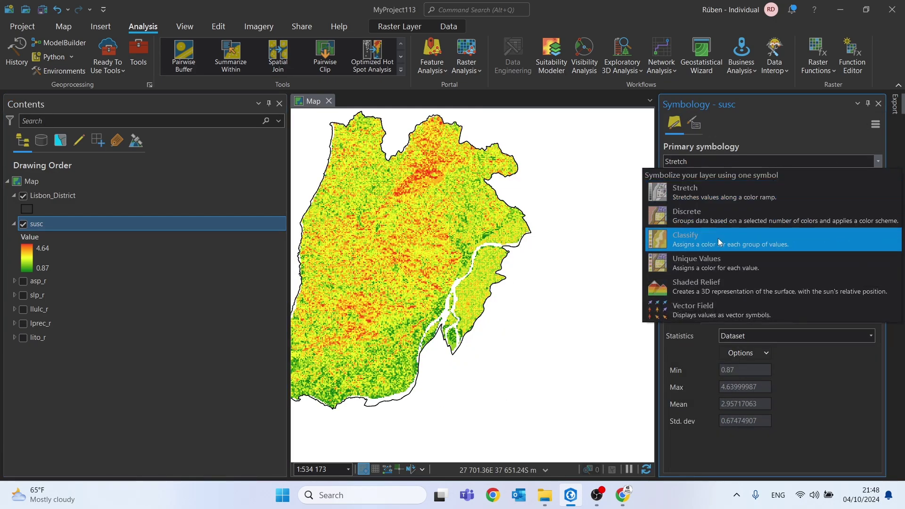
{"action": "key", "text": "Escape"}
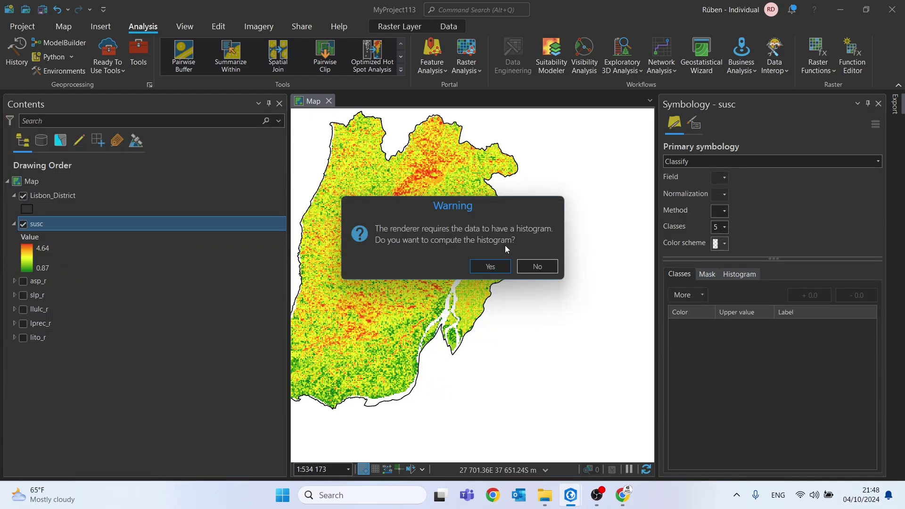
{"action": "left_click", "coordinate": [485, 265]}
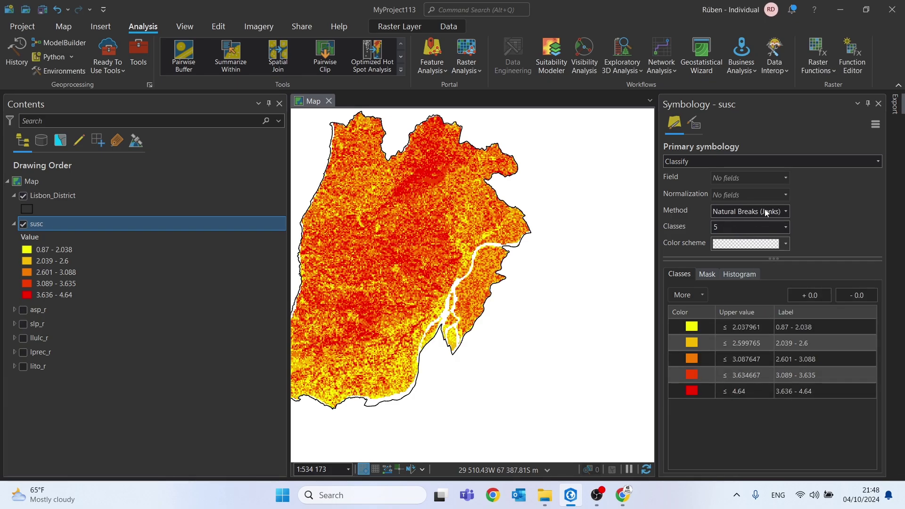
Classify susc by Quantile using the green-yellow-red colour scheme
{"action": "left_click", "coordinate": [765, 212]}
{"action": "left_click", "coordinate": [773, 286]}
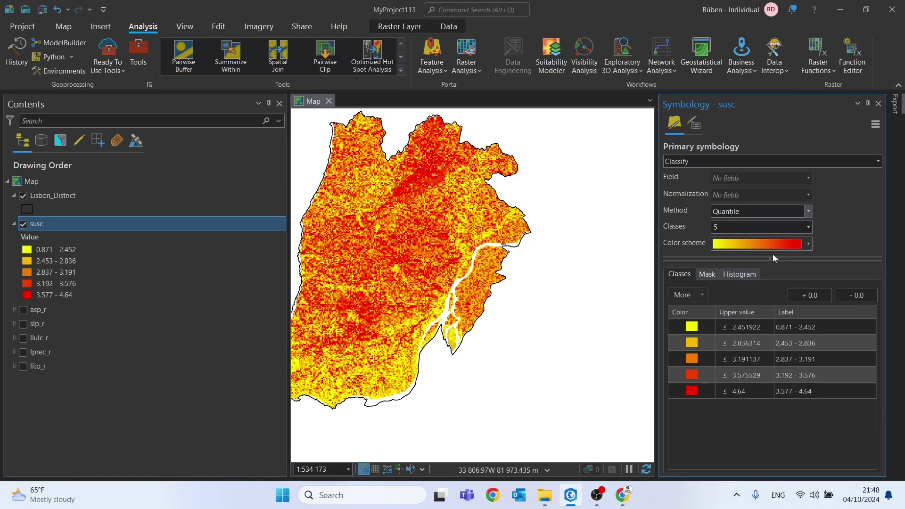
{"action": "left_click", "coordinate": [773, 242]}
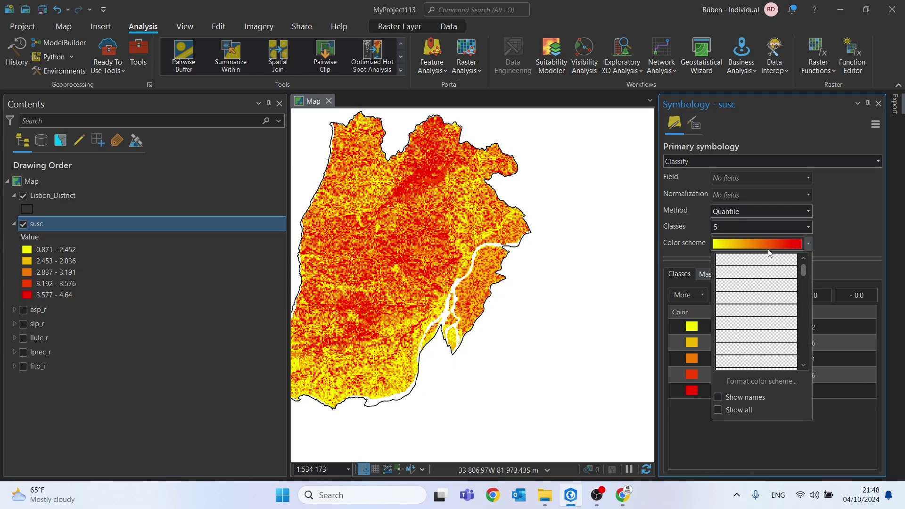
{"action": "scroll", "coordinate": [754, 283], "scroll_direction": "down", "scroll_amount": 1}
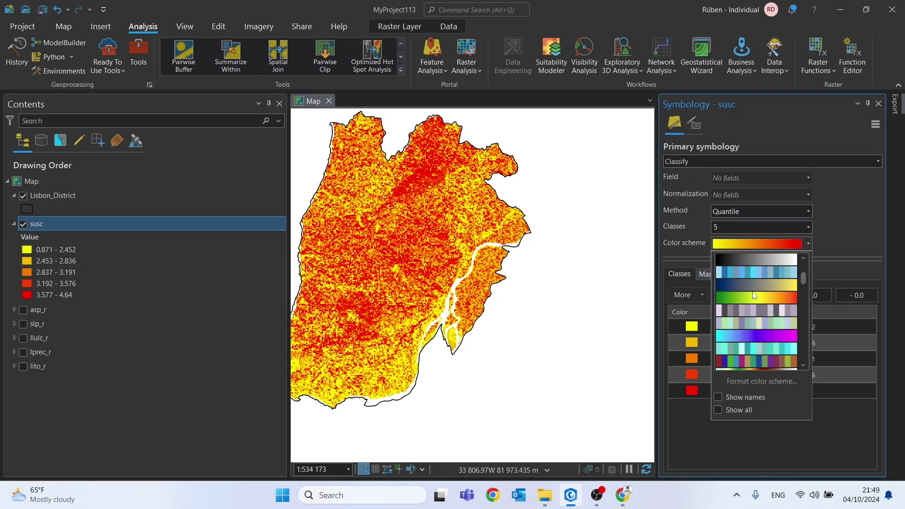
{"action": "left_click", "coordinate": [749, 300]}
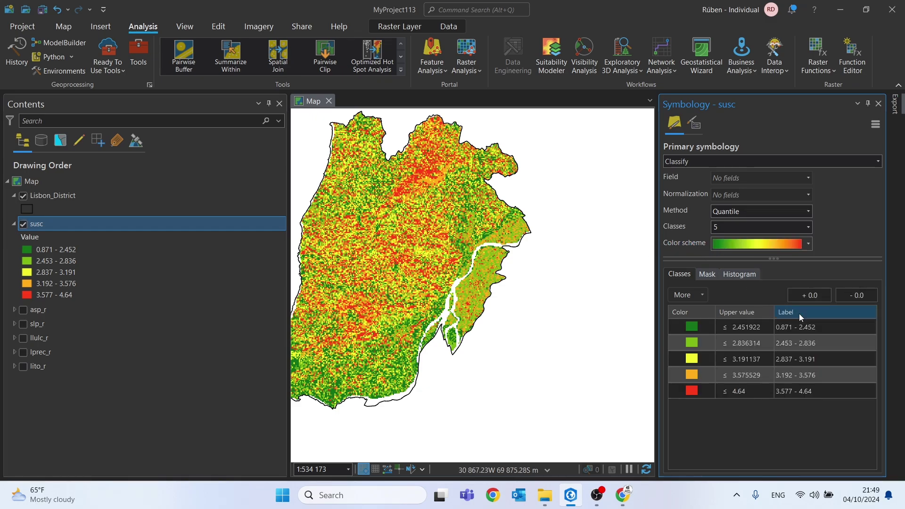
Label the first two susc classes 'Very Low' and 'Low'
{"action": "left_click", "coordinate": [819, 326]}
{"action": "left_click", "coordinate": [818, 326]}
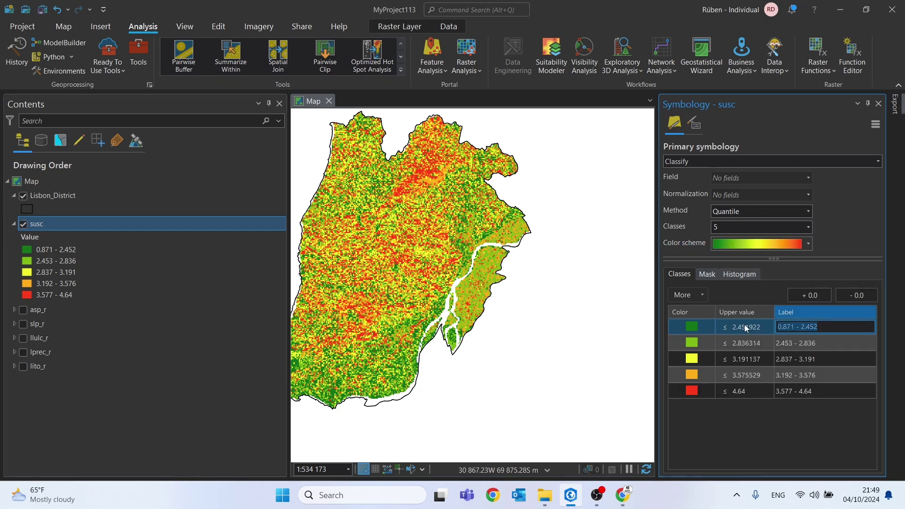
{"action": "type", "text": "Very Low"}
{"action": "key", "text": "Return"}
{"action": "left_click", "coordinate": [827, 347]}
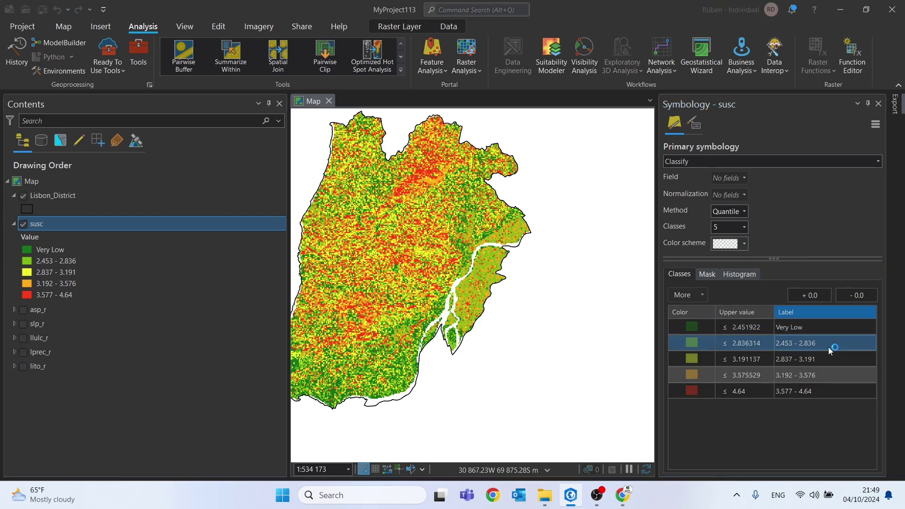
{"action": "left_click", "coordinate": [816, 342]}
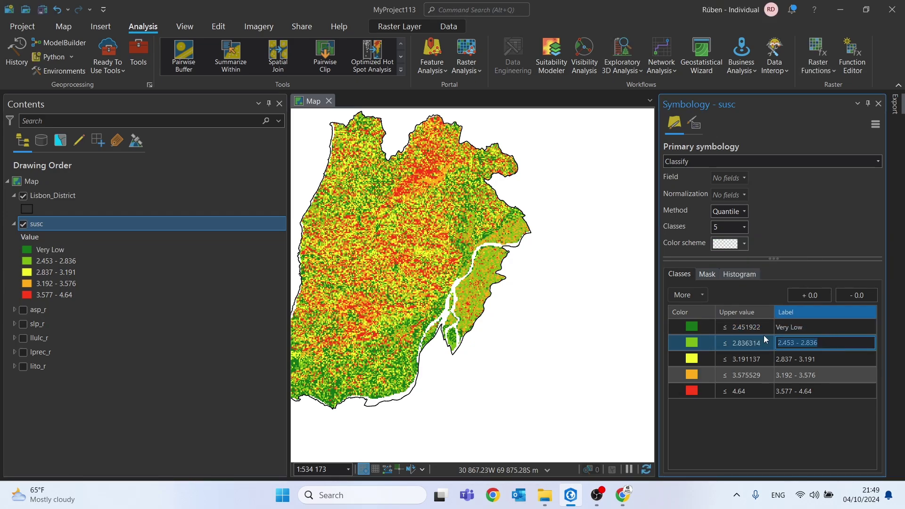
{"action": "type", "text": "Low"}
Label the remaining three classes 'Medium', 'High' and 'Very High'
{"action": "left_click", "coordinate": [818, 360]}
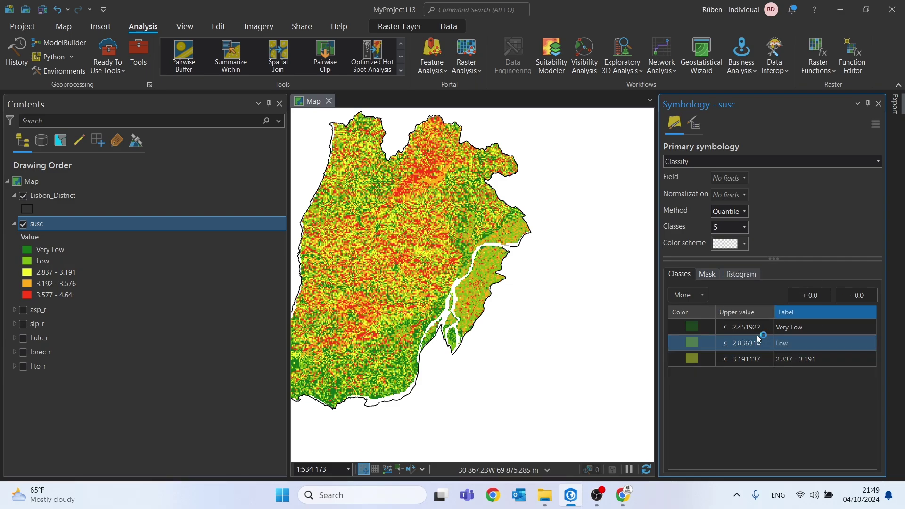
{"action": "left_click", "coordinate": [818, 364]}
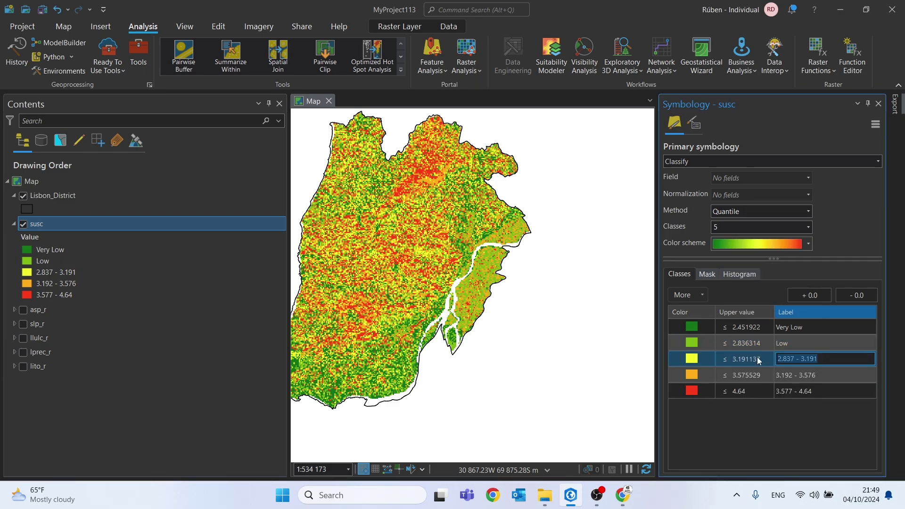
{"action": "type", "text": "Medium"}
{"action": "key", "text": "Return"}
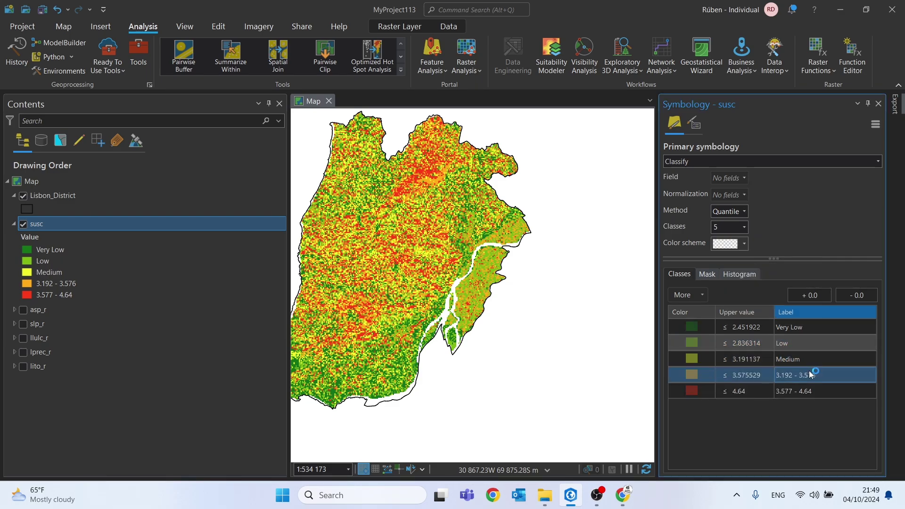
{"action": "left_click", "coordinate": [812, 376]}
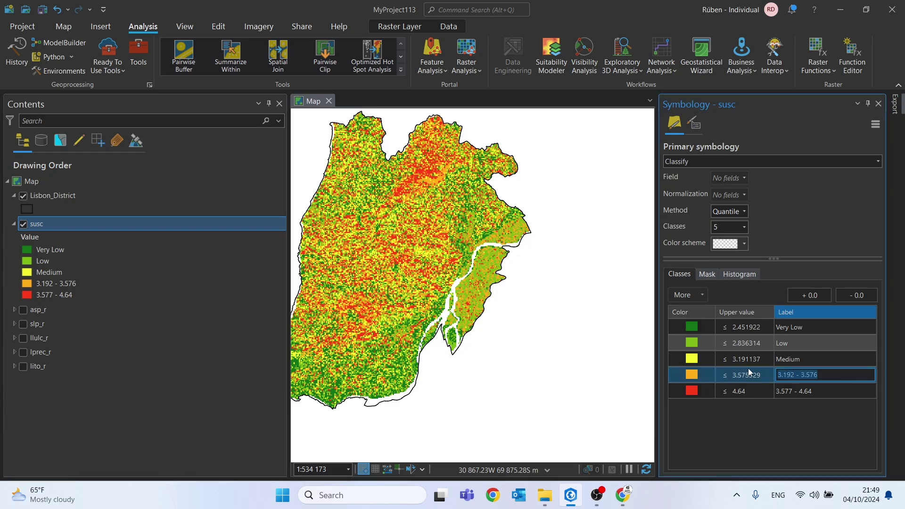
{"action": "type", "text": "High"}
{"action": "key", "text": "Return"}
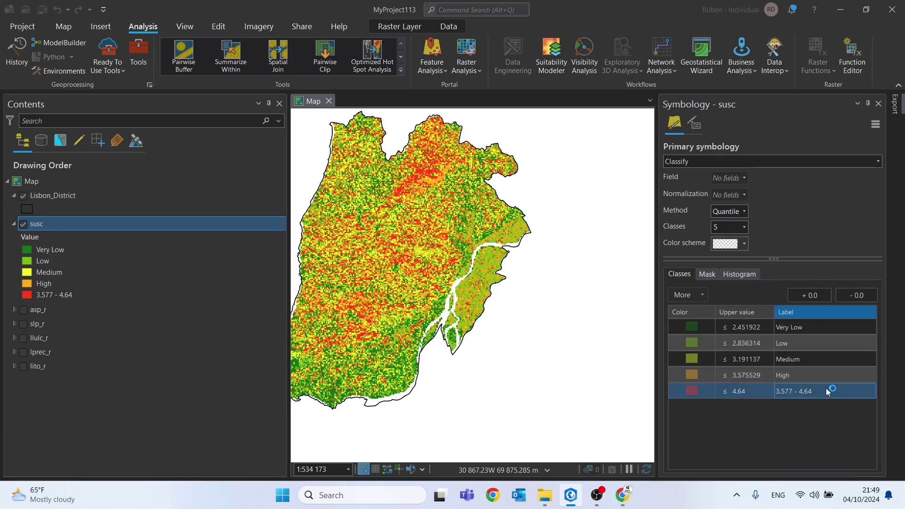
{"action": "left_click", "coordinate": [825, 389]}
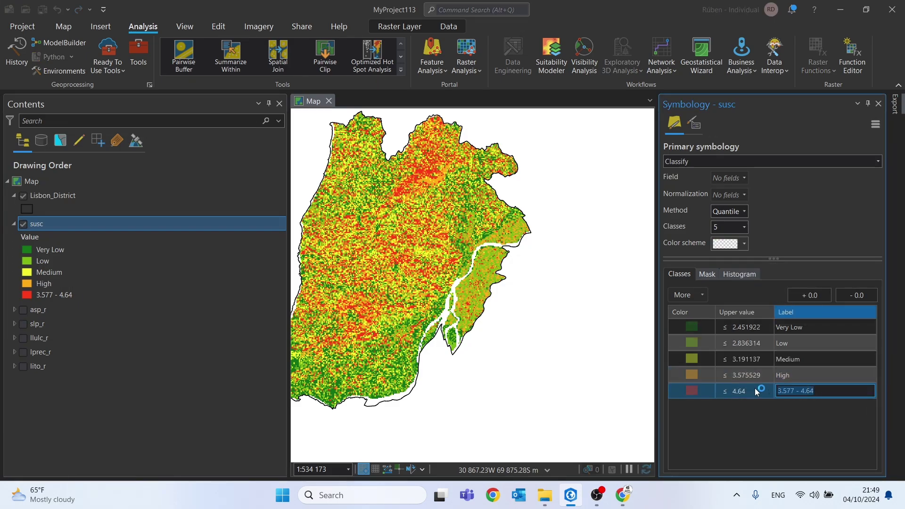
{"action": "type", "text": "Very High"}
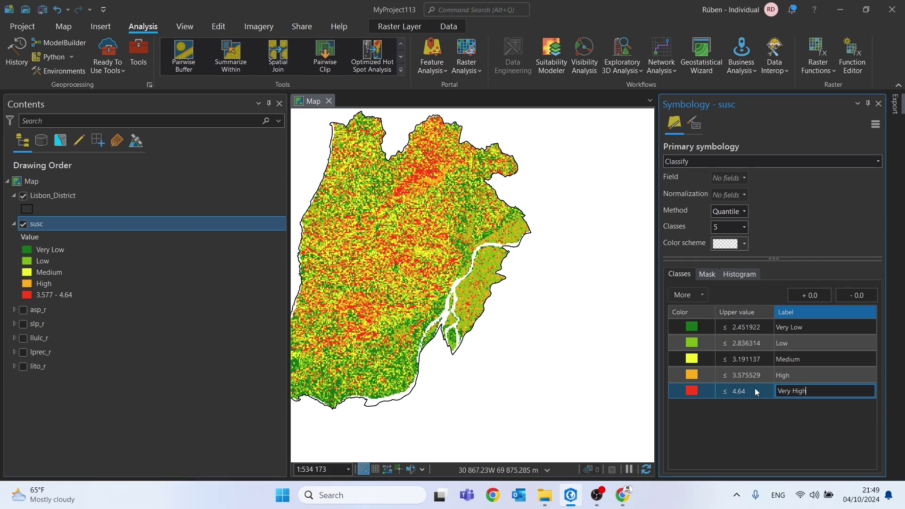
{"action": "key", "text": "Return"}
Pan and zoom the map so the whole Lisbon District fits centred in view
{"action": "left_click_drag", "start_coordinate": [493, 243], "coordinate": [550, 222]}
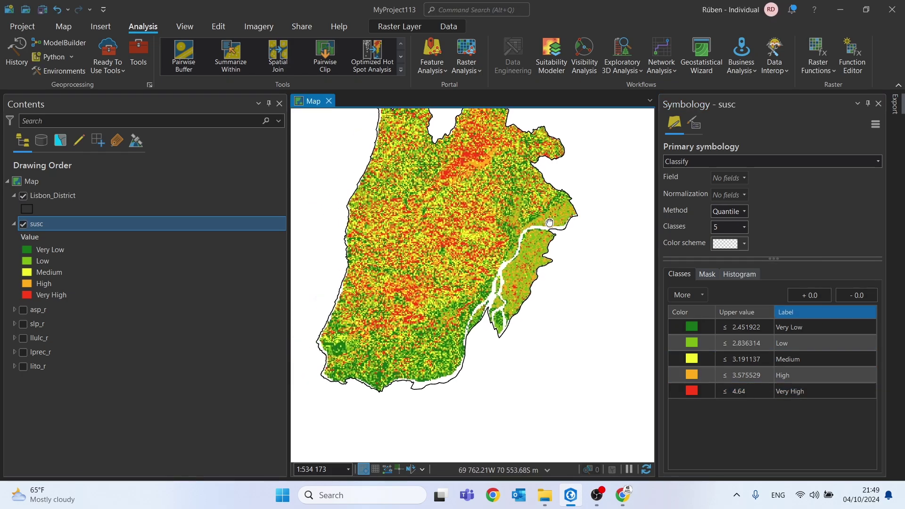
{"action": "scroll", "coordinate": [550, 222], "scroll_direction": "down", "scroll_amount": 2}
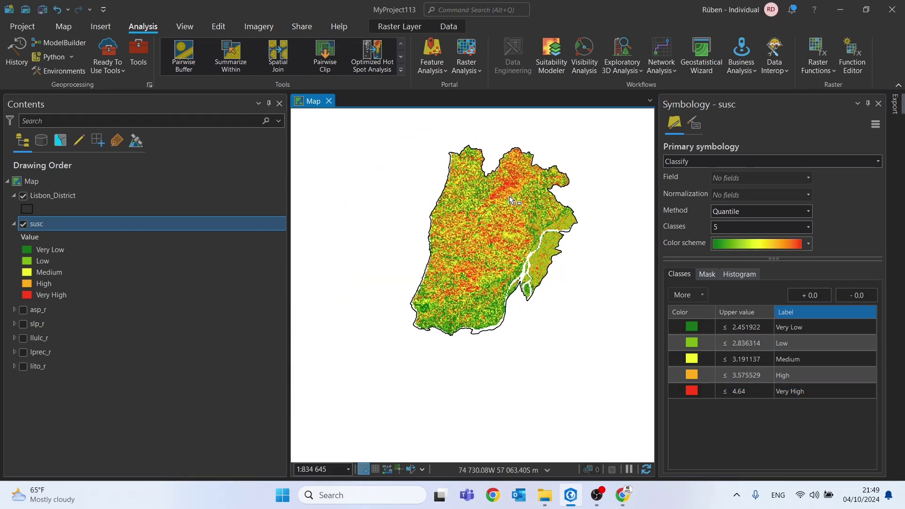
{"action": "scroll", "coordinate": [512, 200], "scroll_direction": "up", "scroll_amount": 2}
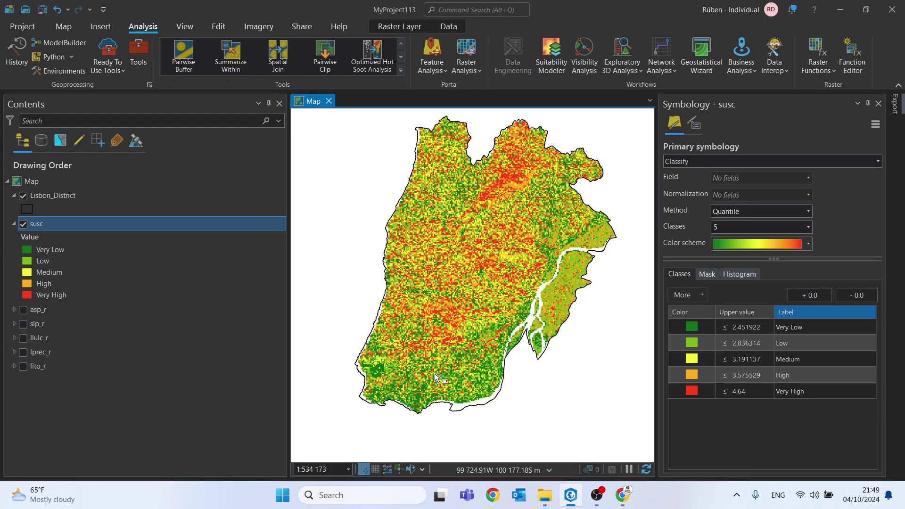
Reduce the susc classification to 3 classes and label the first class 'Low'
{"action": "left_click", "coordinate": [808, 227]}
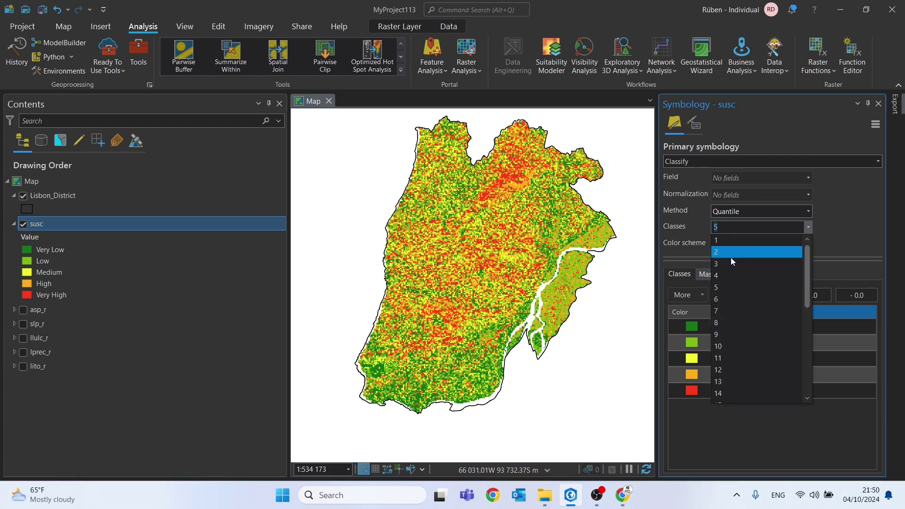
{"action": "left_click", "coordinate": [730, 258]}
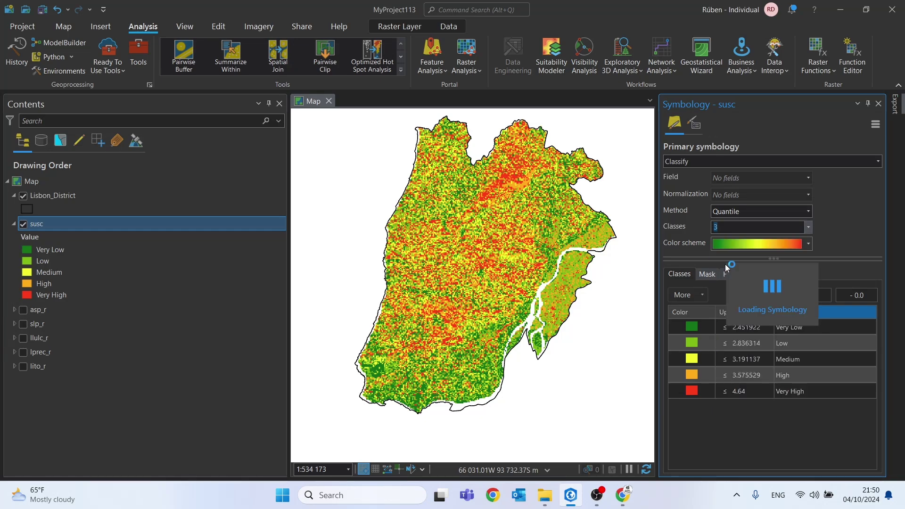
{"action": "left_click", "coordinate": [745, 327]}
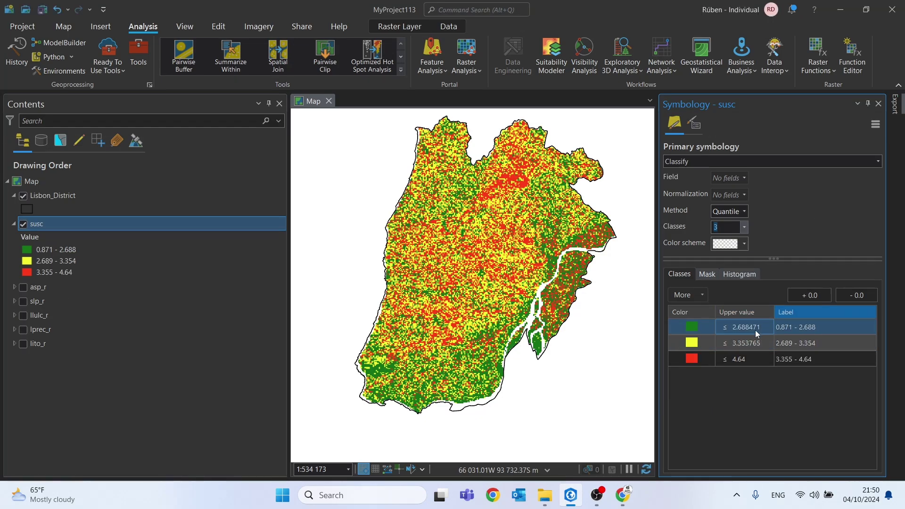
{"action": "left_click", "coordinate": [744, 327]}
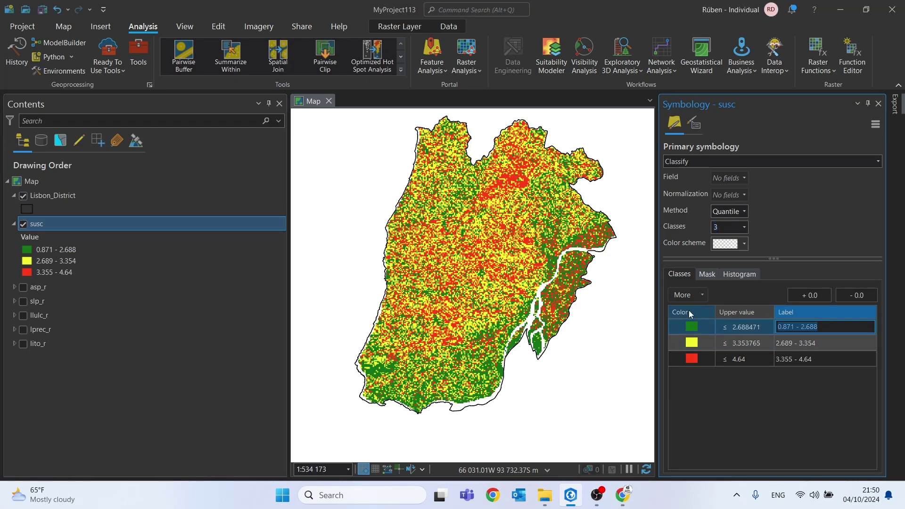
{"action": "type", "text": "Low"}
{"action": "key", "text": "Return"}
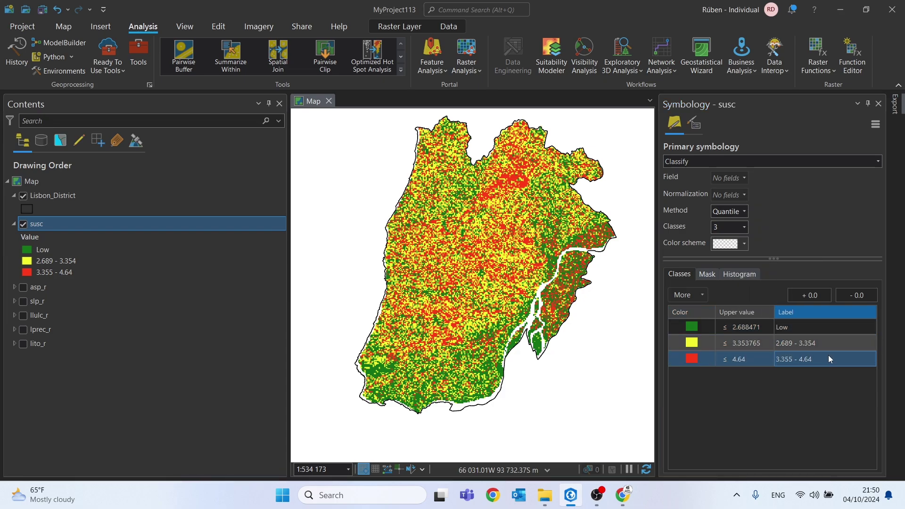
Label the second and third classes 'Medium' and 'High'
{"action": "left_click", "coordinate": [818, 341]}
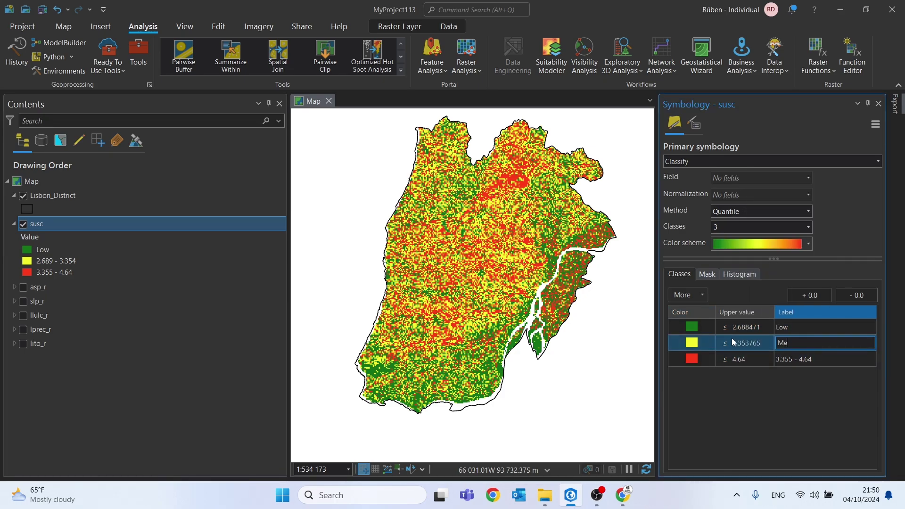
{"action": "type", "text": "Medium"}
{"action": "key", "text": "Return"}
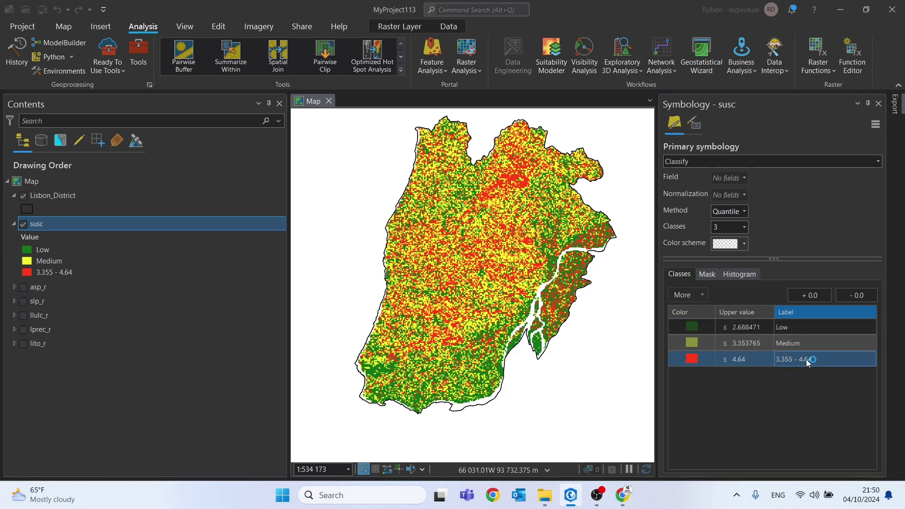
{"action": "left_click", "coordinate": [806, 360]}
{"action": "type", "text": "High"}
{"action": "key", "text": "Return"}
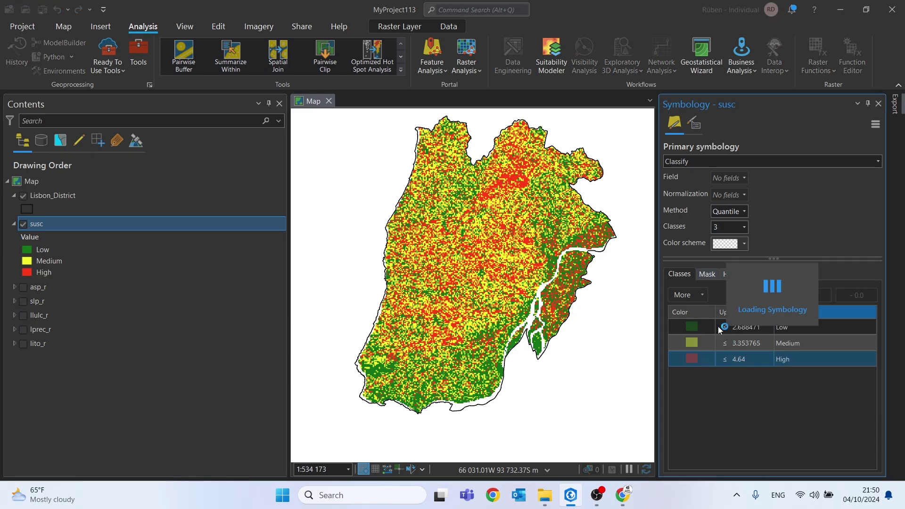